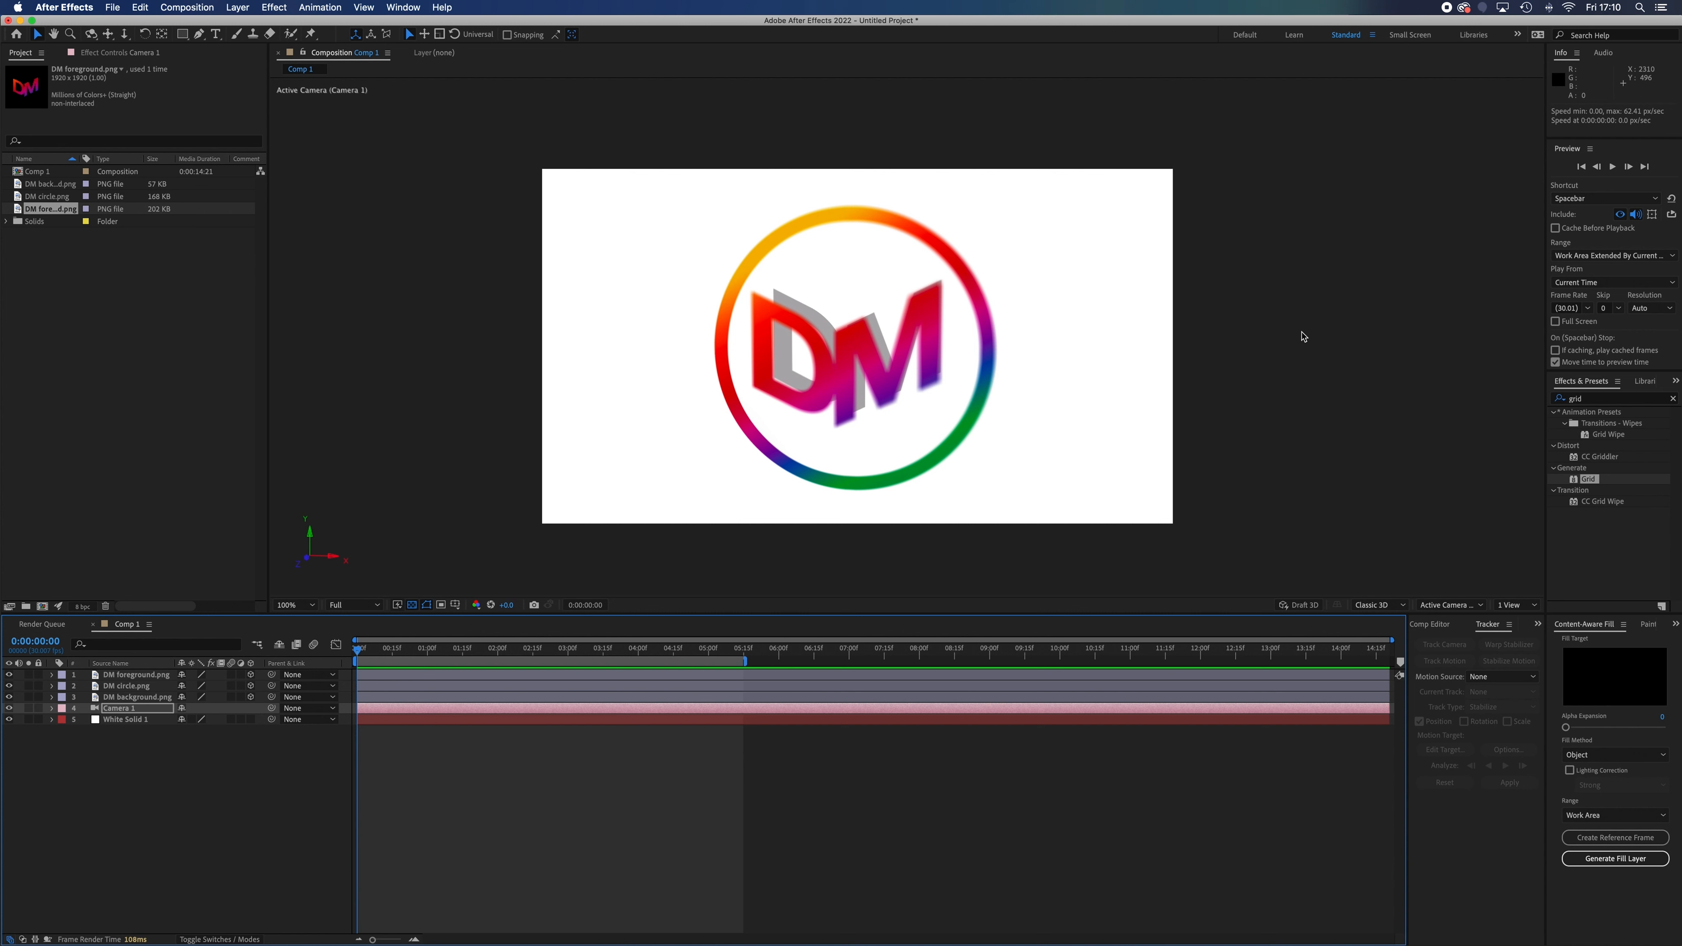
# Play the finished logo animation preview and stop the playback
pyautogui.press('space')
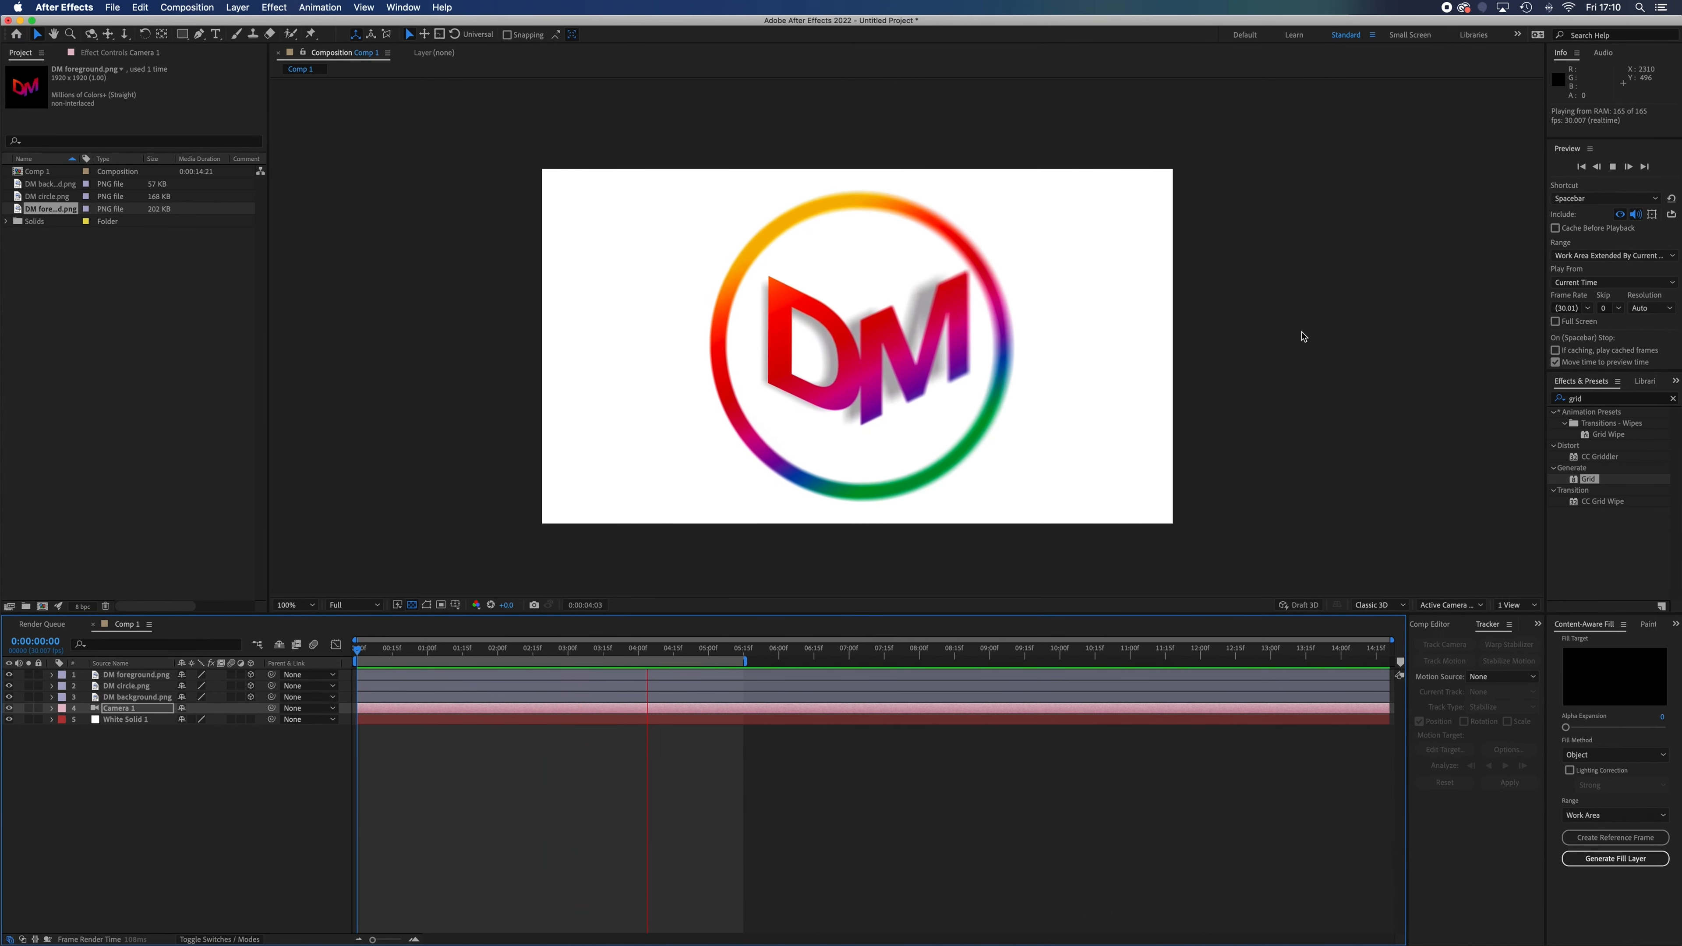
pyautogui.press('space')
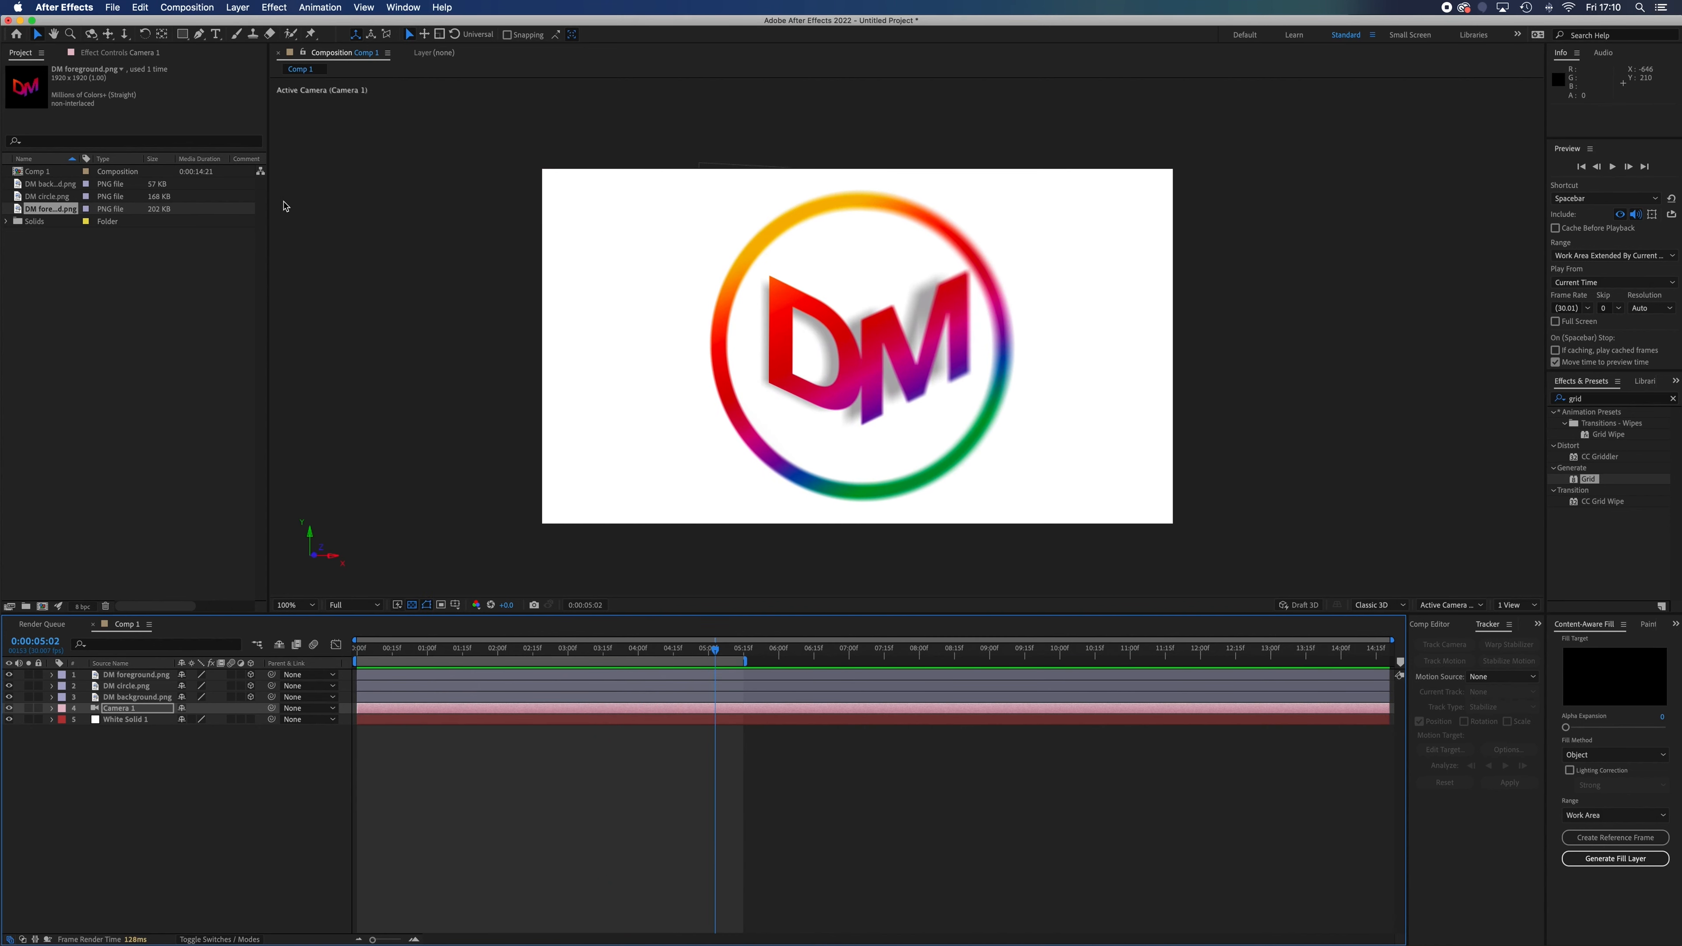
# Start a new project without saving the current one, and create a 1920 × 1080 px composition with white background and duration 0:00:14:21
pyautogui.click(122, 4)
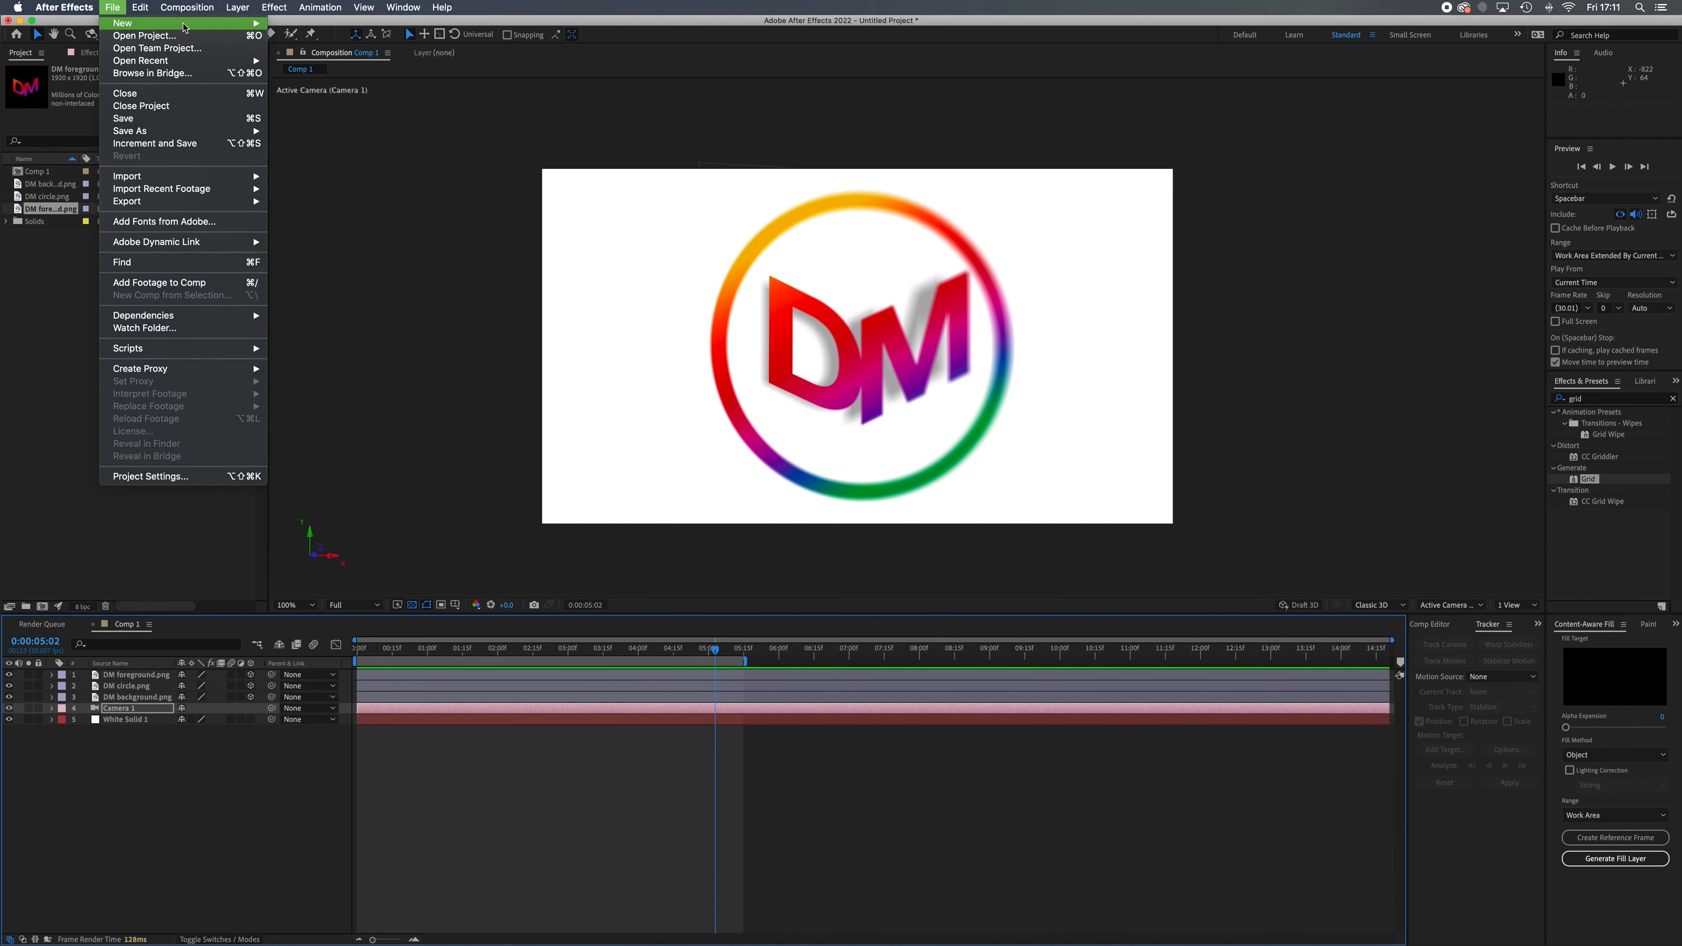
pyautogui.moveTo(218, 24)
pyautogui.click(350, 28)
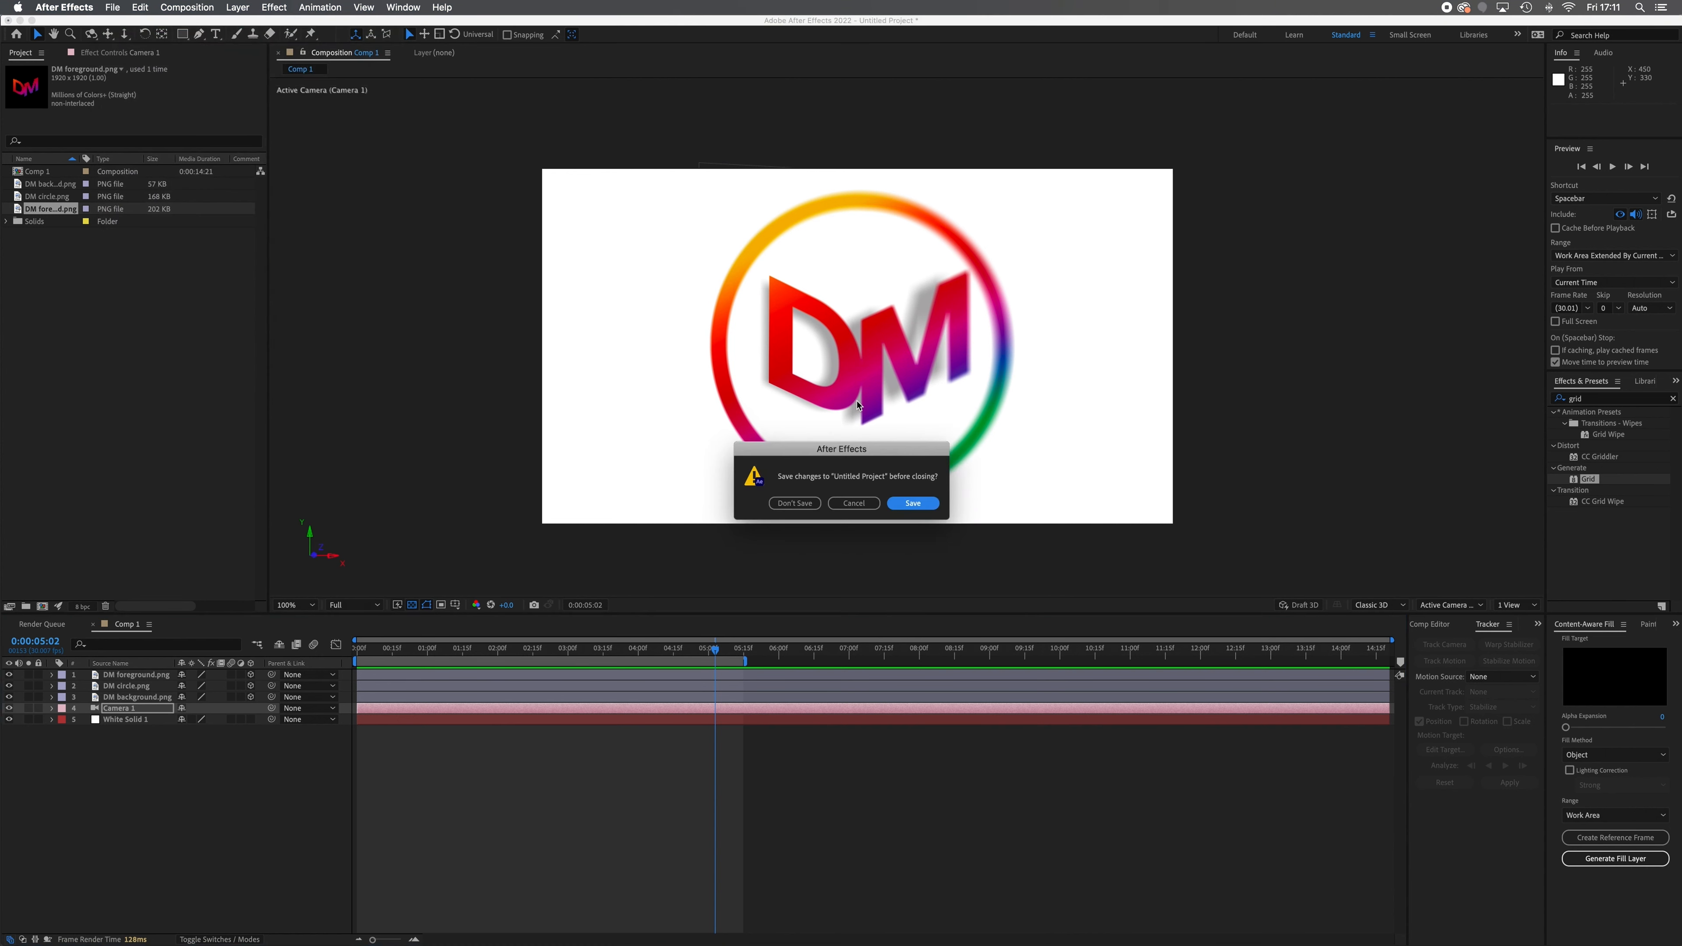
pyautogui.click(805, 510)
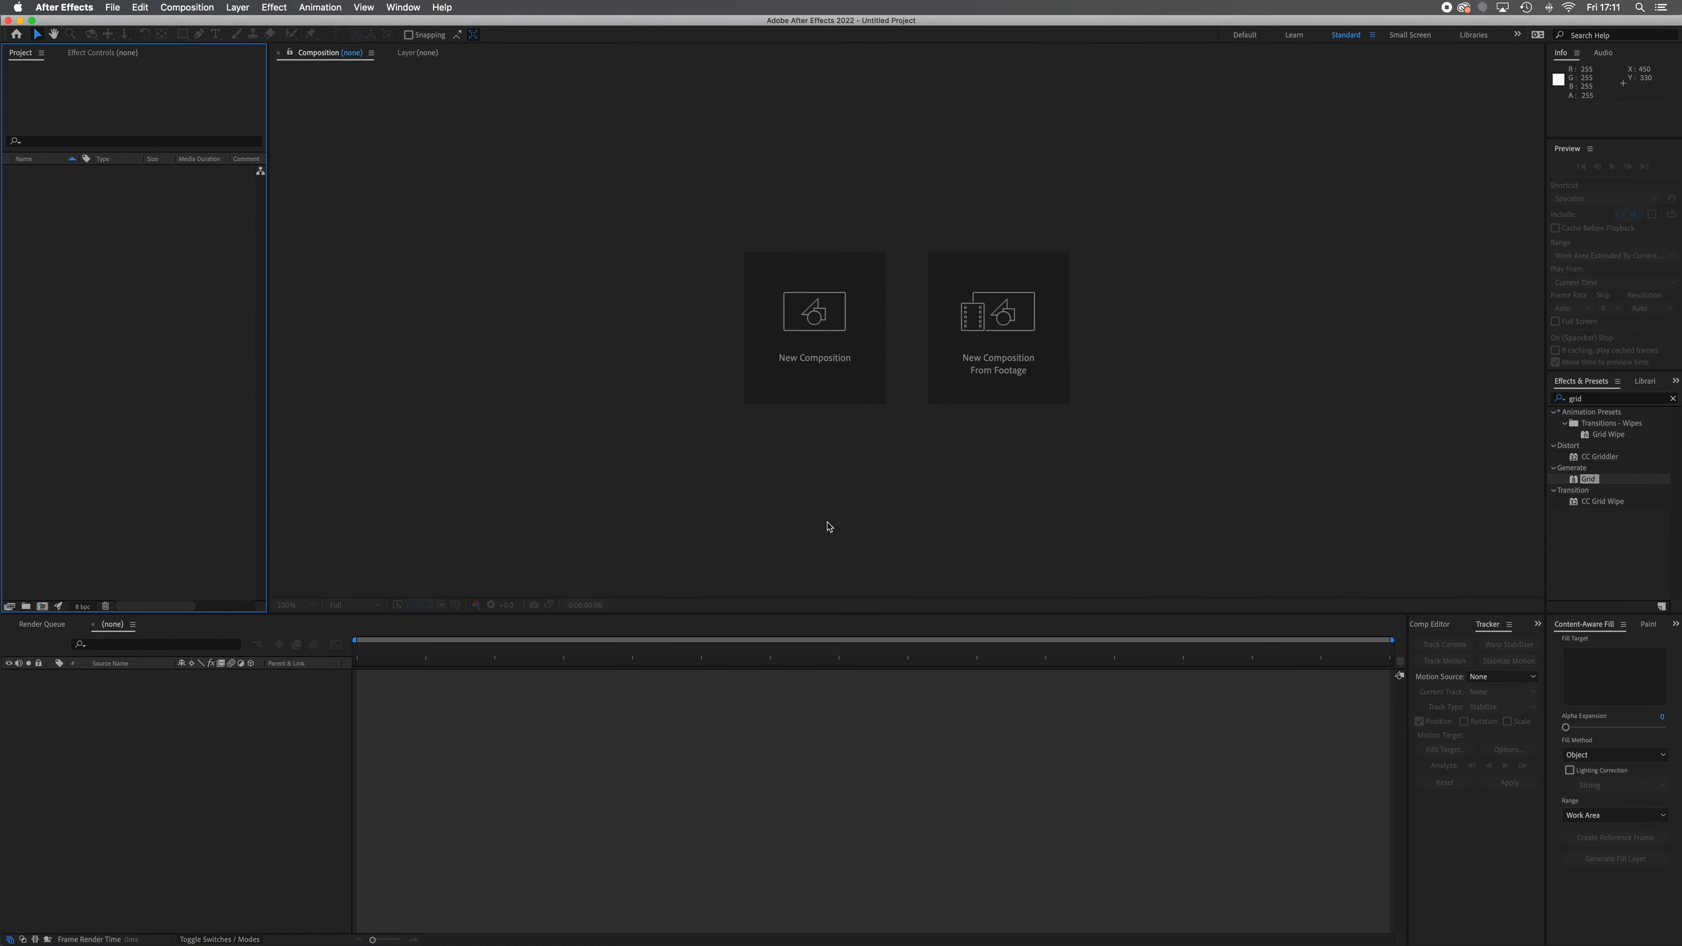
pyautogui.click(831, 346)
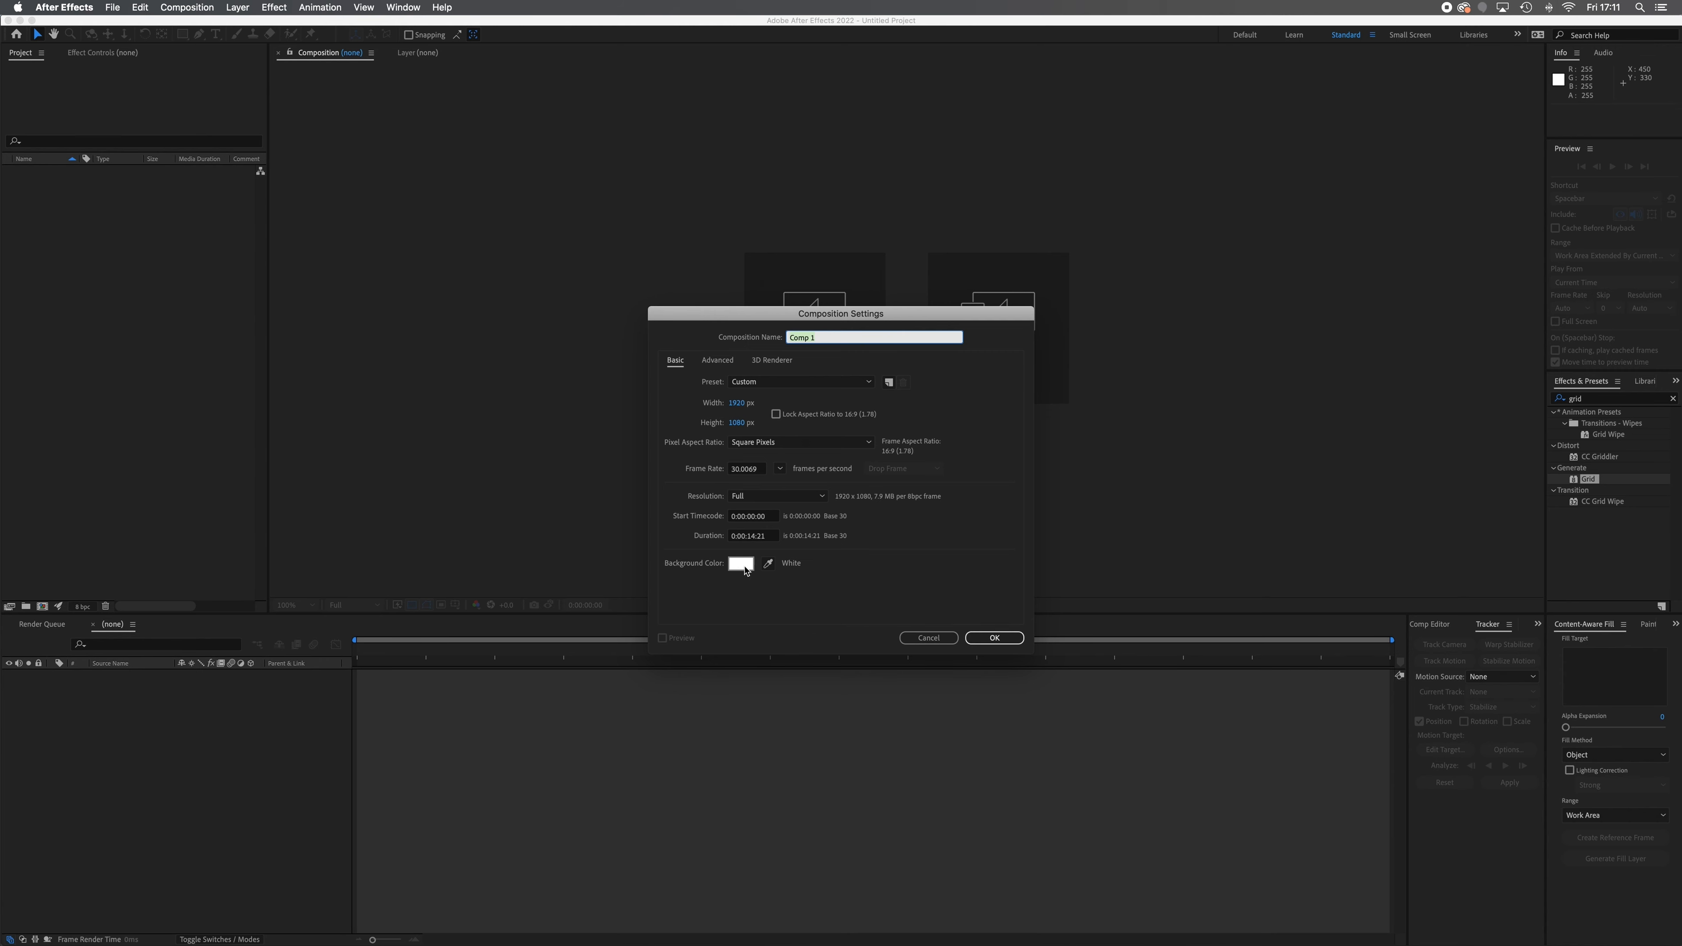
pyautogui.click(998, 638)
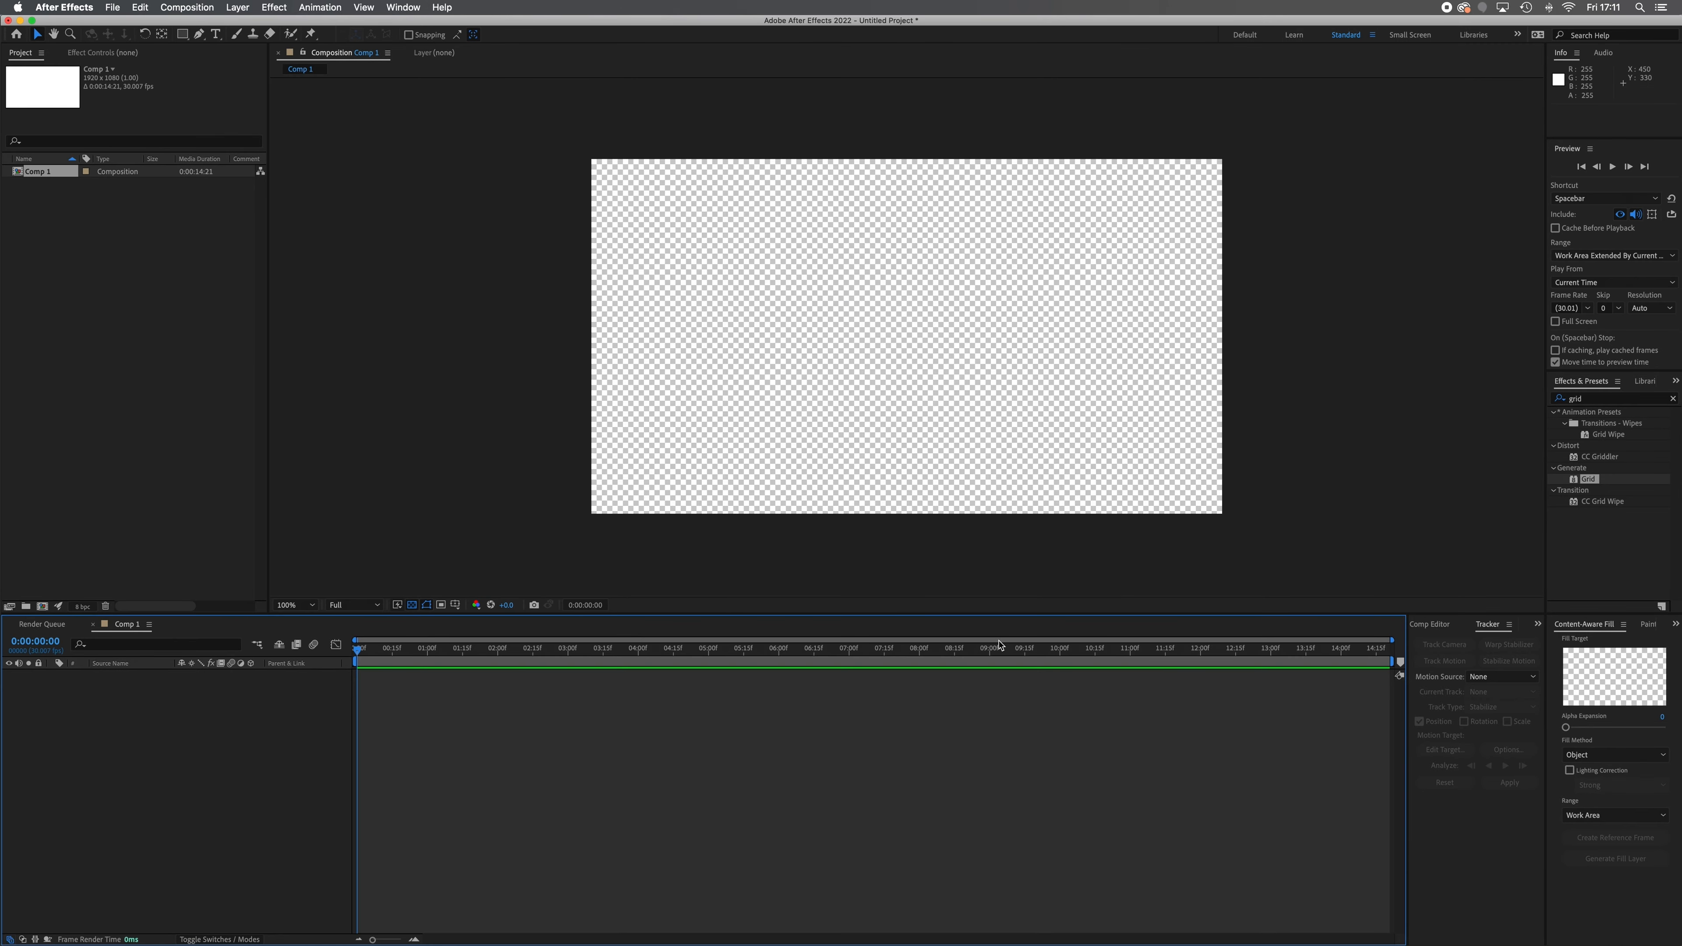
# Import DM foreground.png, DM circle.png and DM background.png from the Desktop folder into the project
pyautogui.moveTo(457, 941)
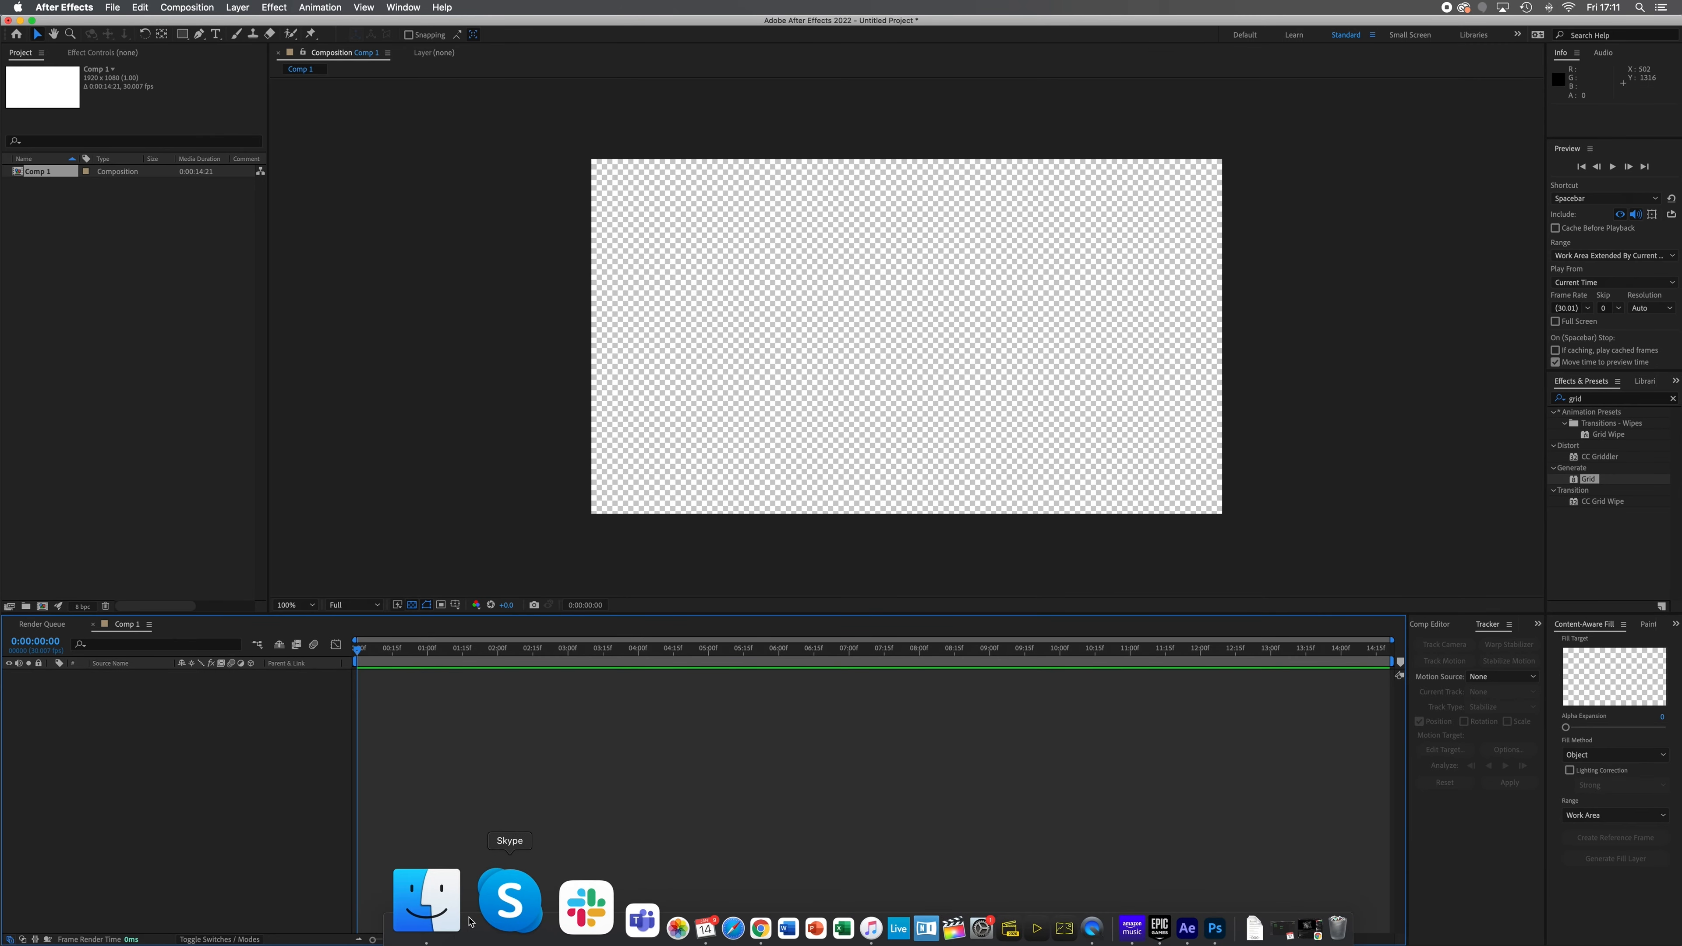
pyautogui.click(462, 916)
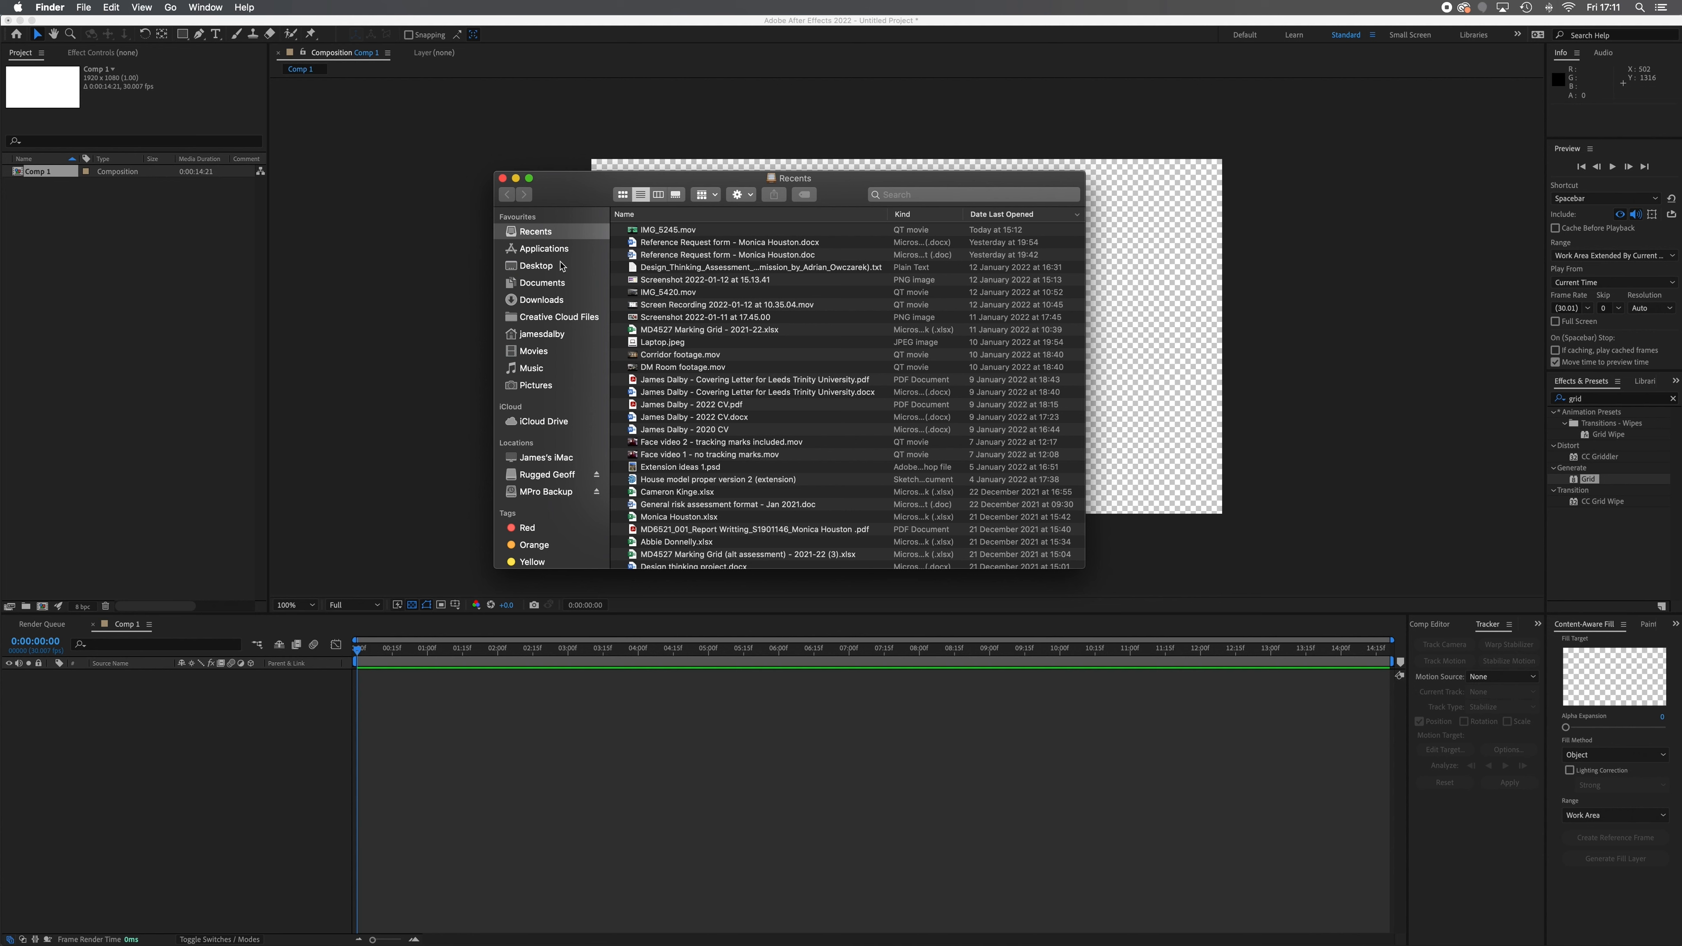
pyautogui.click(563, 268)
pyautogui.click(720, 243)
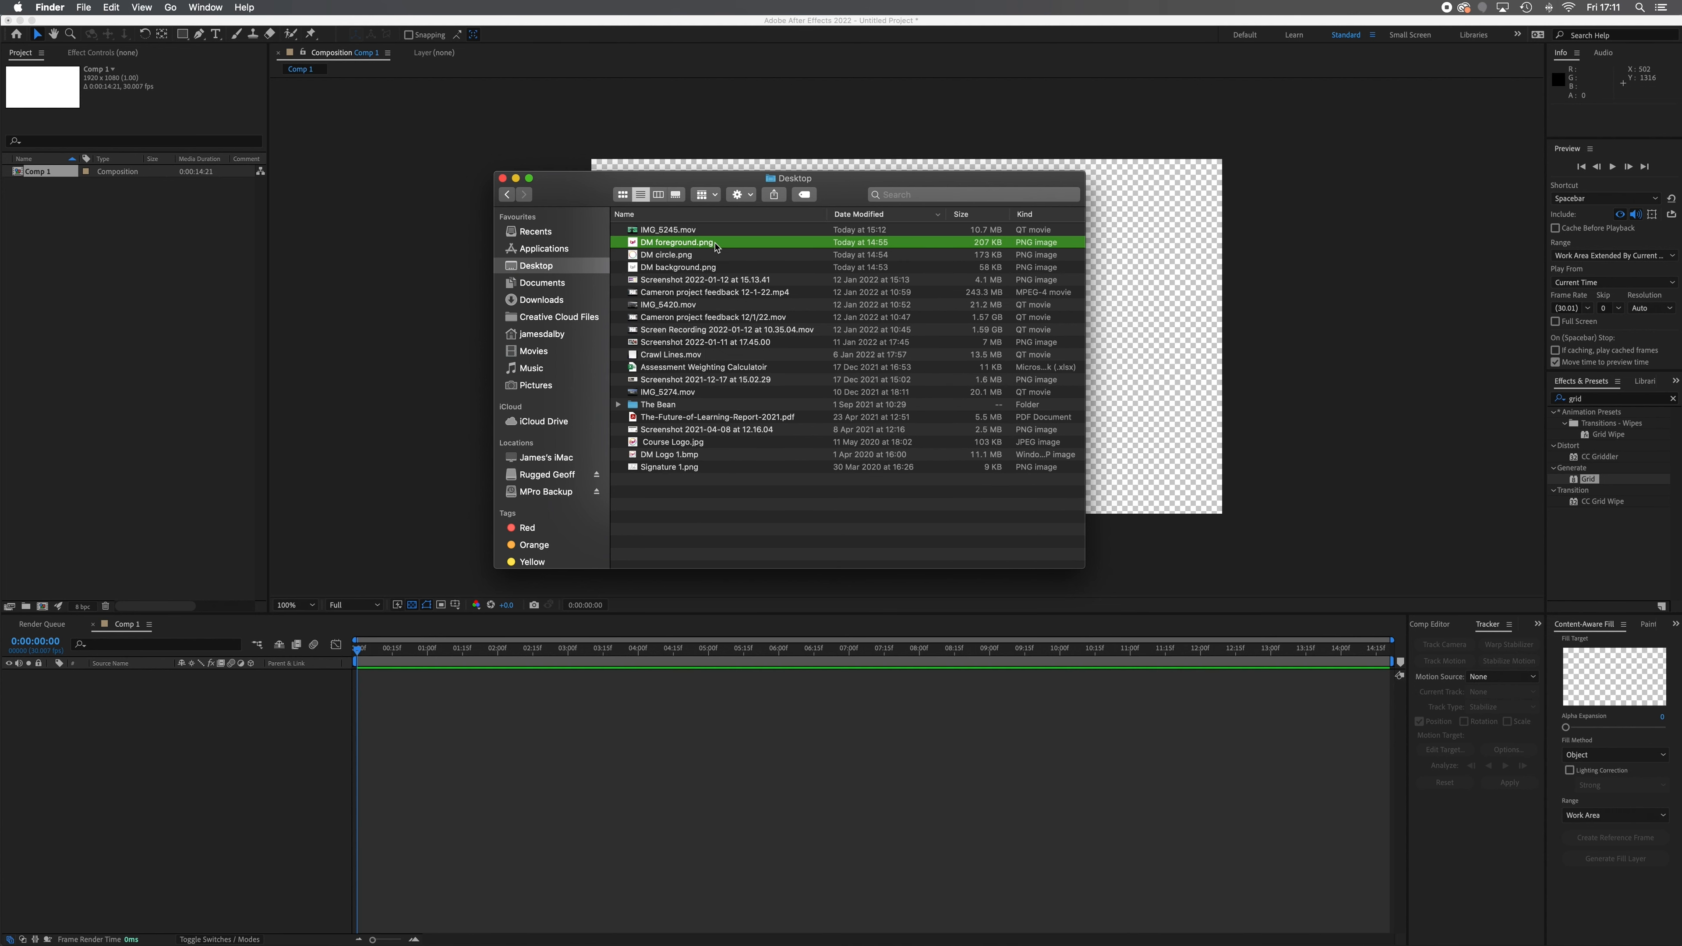
pyautogui.keyDown('shift'); pyautogui.click(725, 268); pyautogui.keyUp('shift')
pyautogui.moveTo(733, 270); pyautogui.dragTo(132, 284)
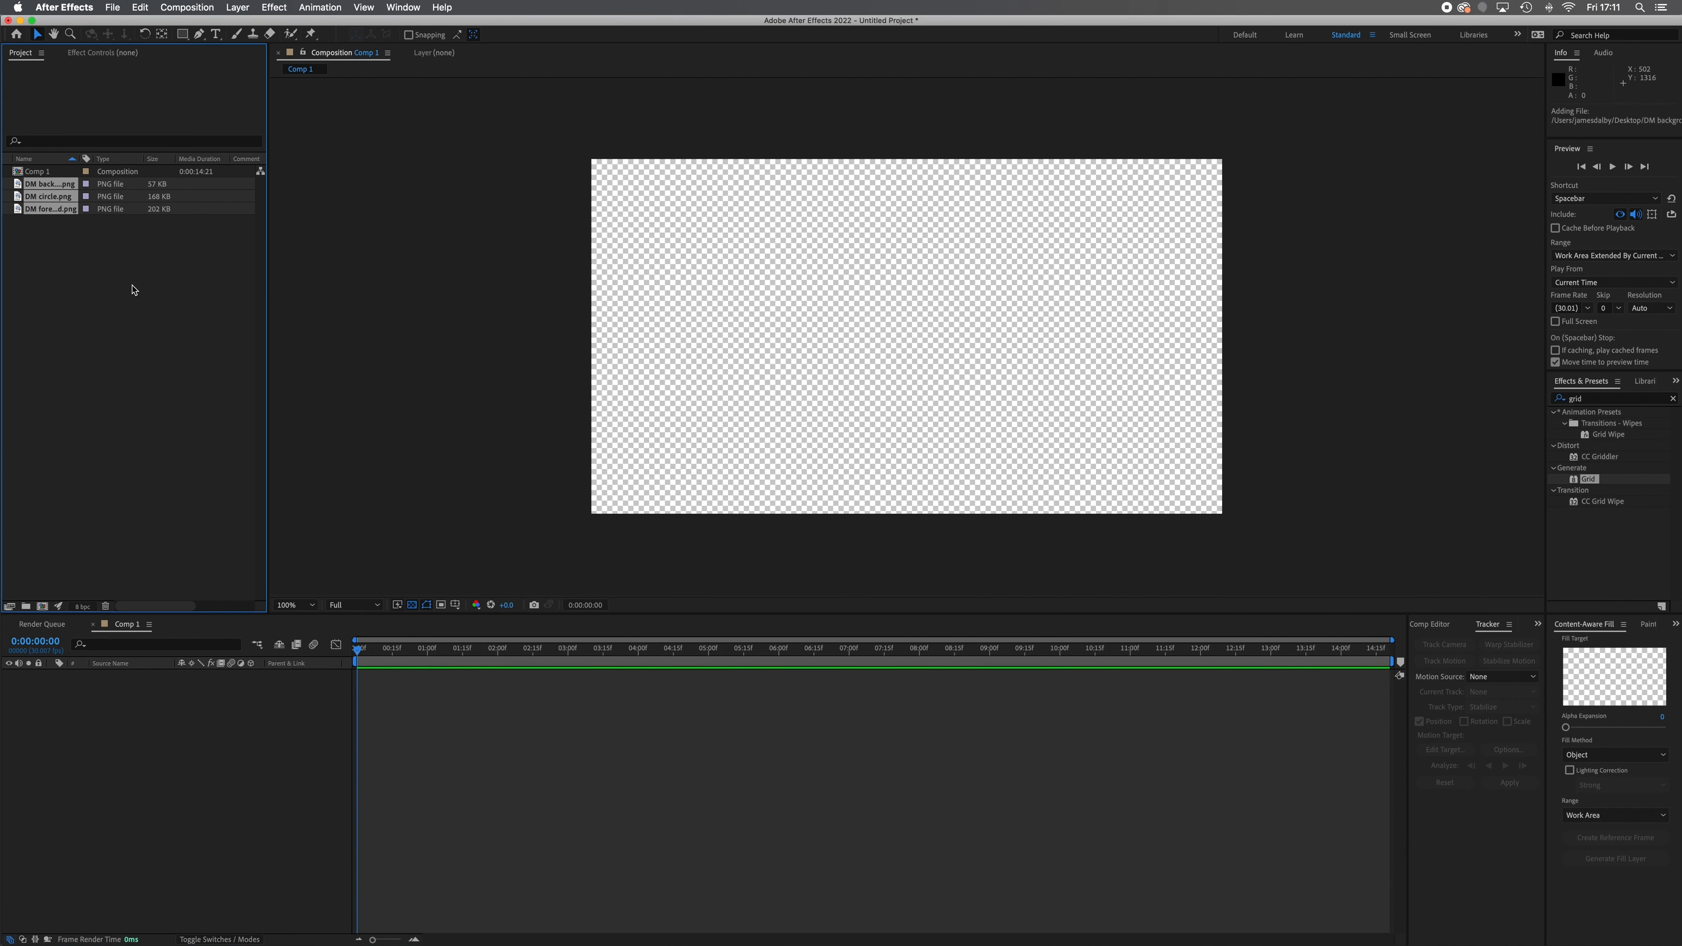
pyautogui.click(111, 290)
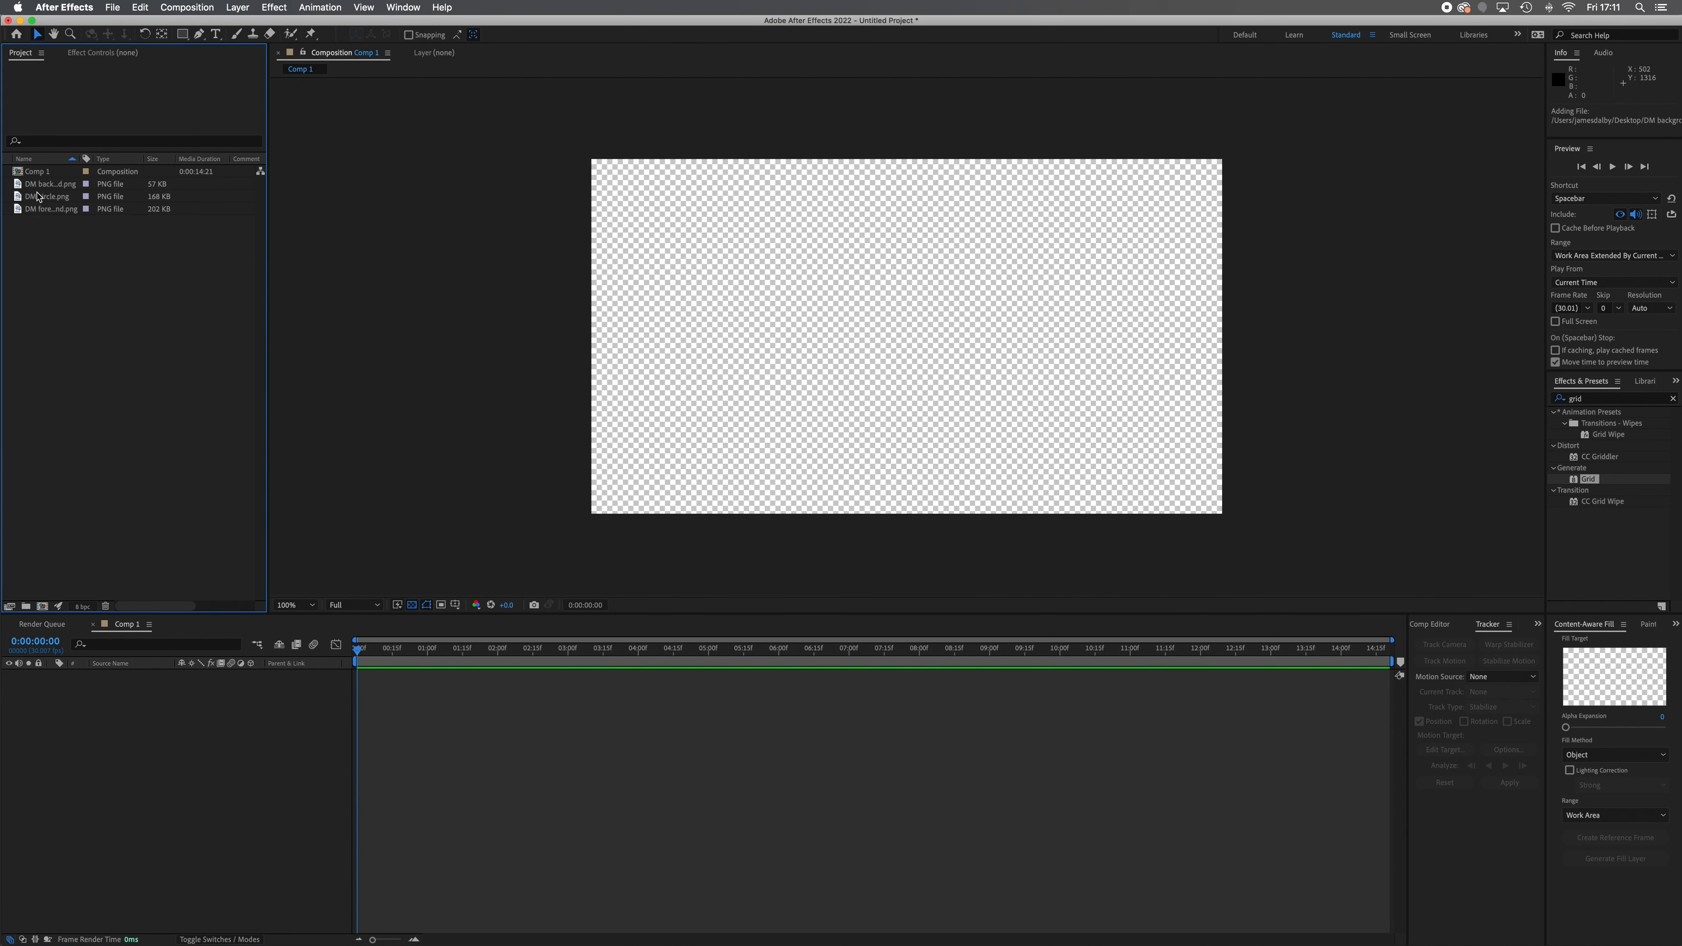
# Add DM background.png to the composition as a layer and scale it to 56%
pyautogui.moveTo(21, 190); pyautogui.dragTo(119, 715)
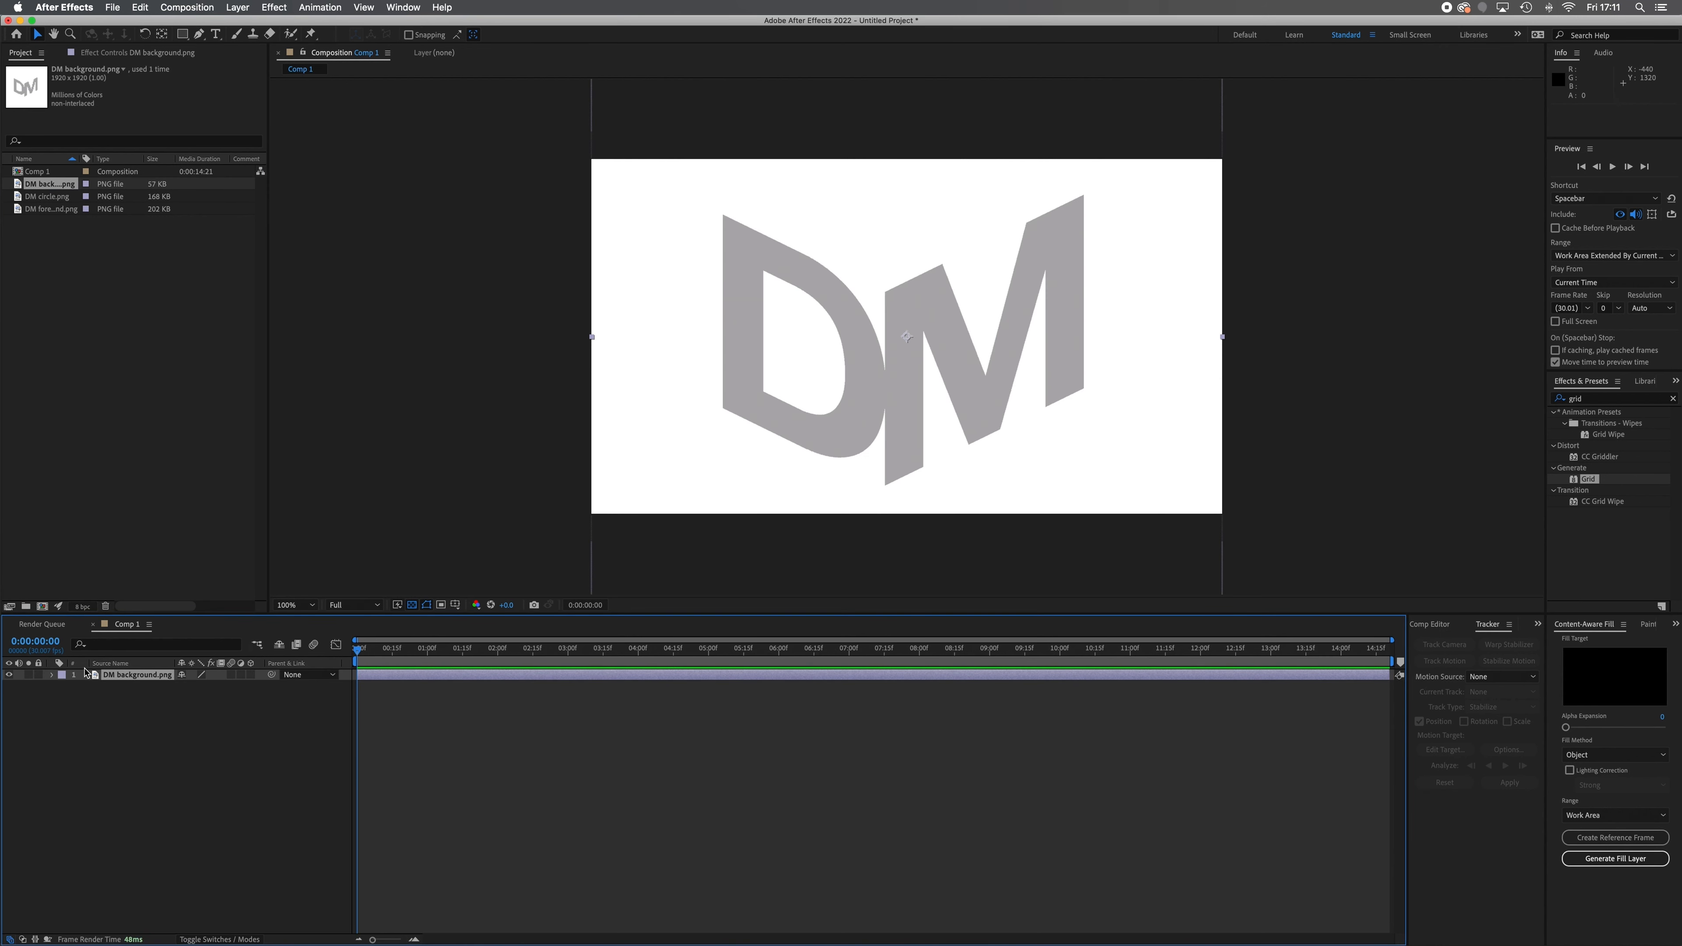
pyautogui.click(52, 675)
pyautogui.click(64, 686)
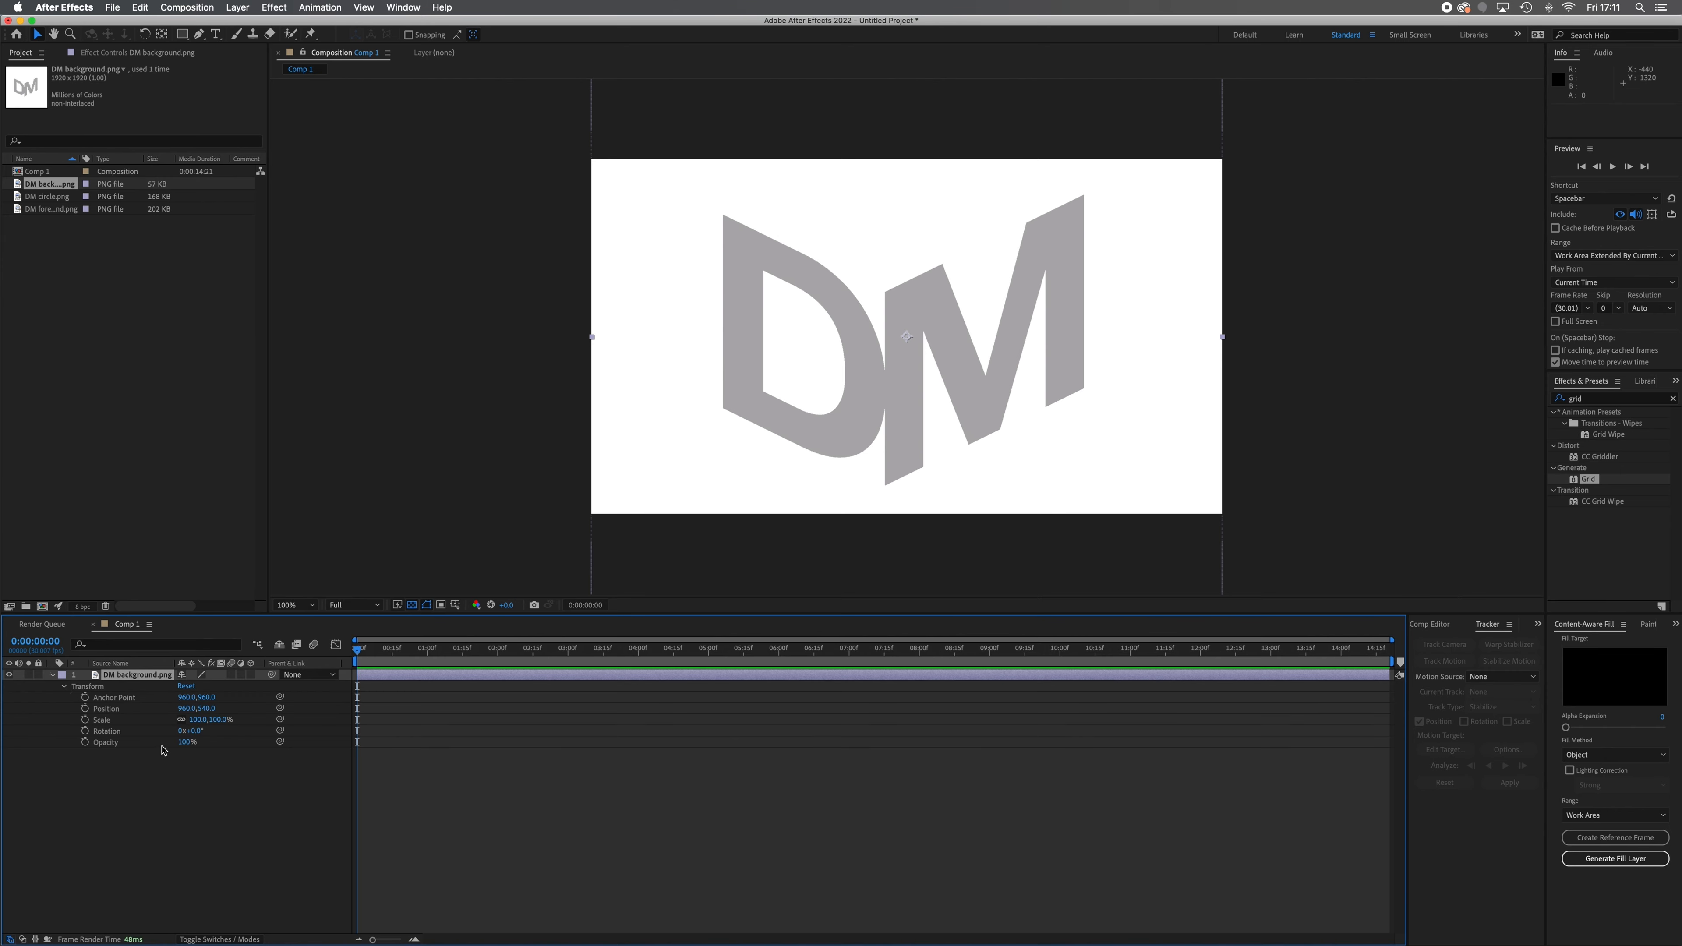
pyautogui.moveTo(196, 720); pyautogui.dragTo(168, 721)
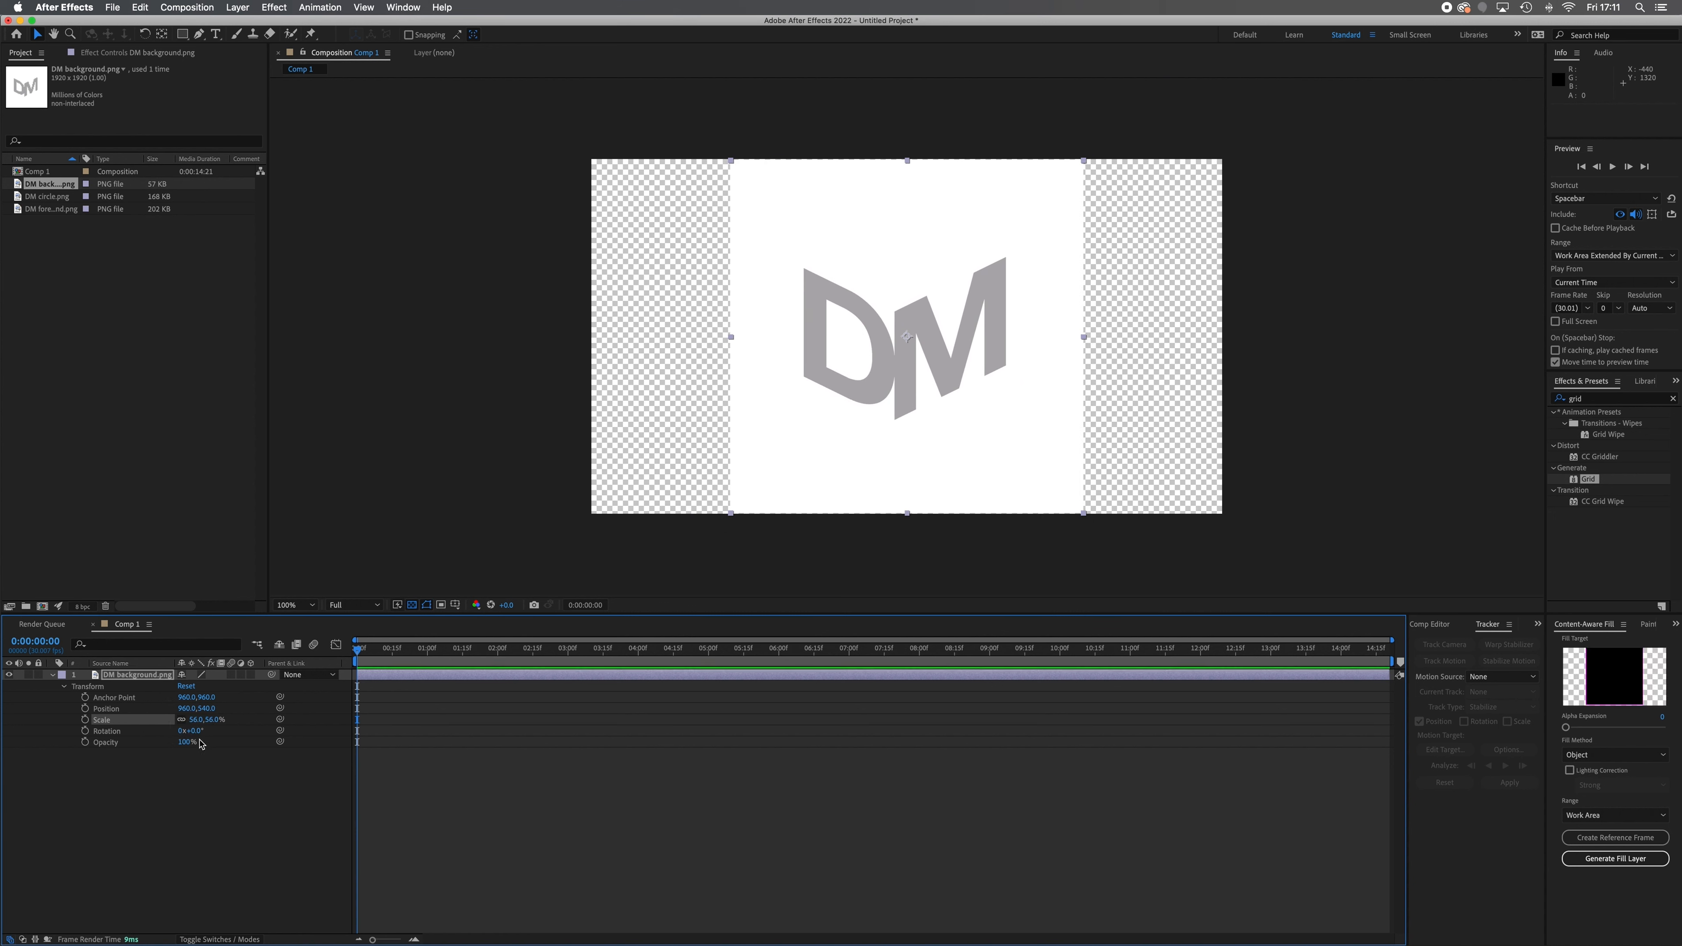
pyautogui.click(53, 675)
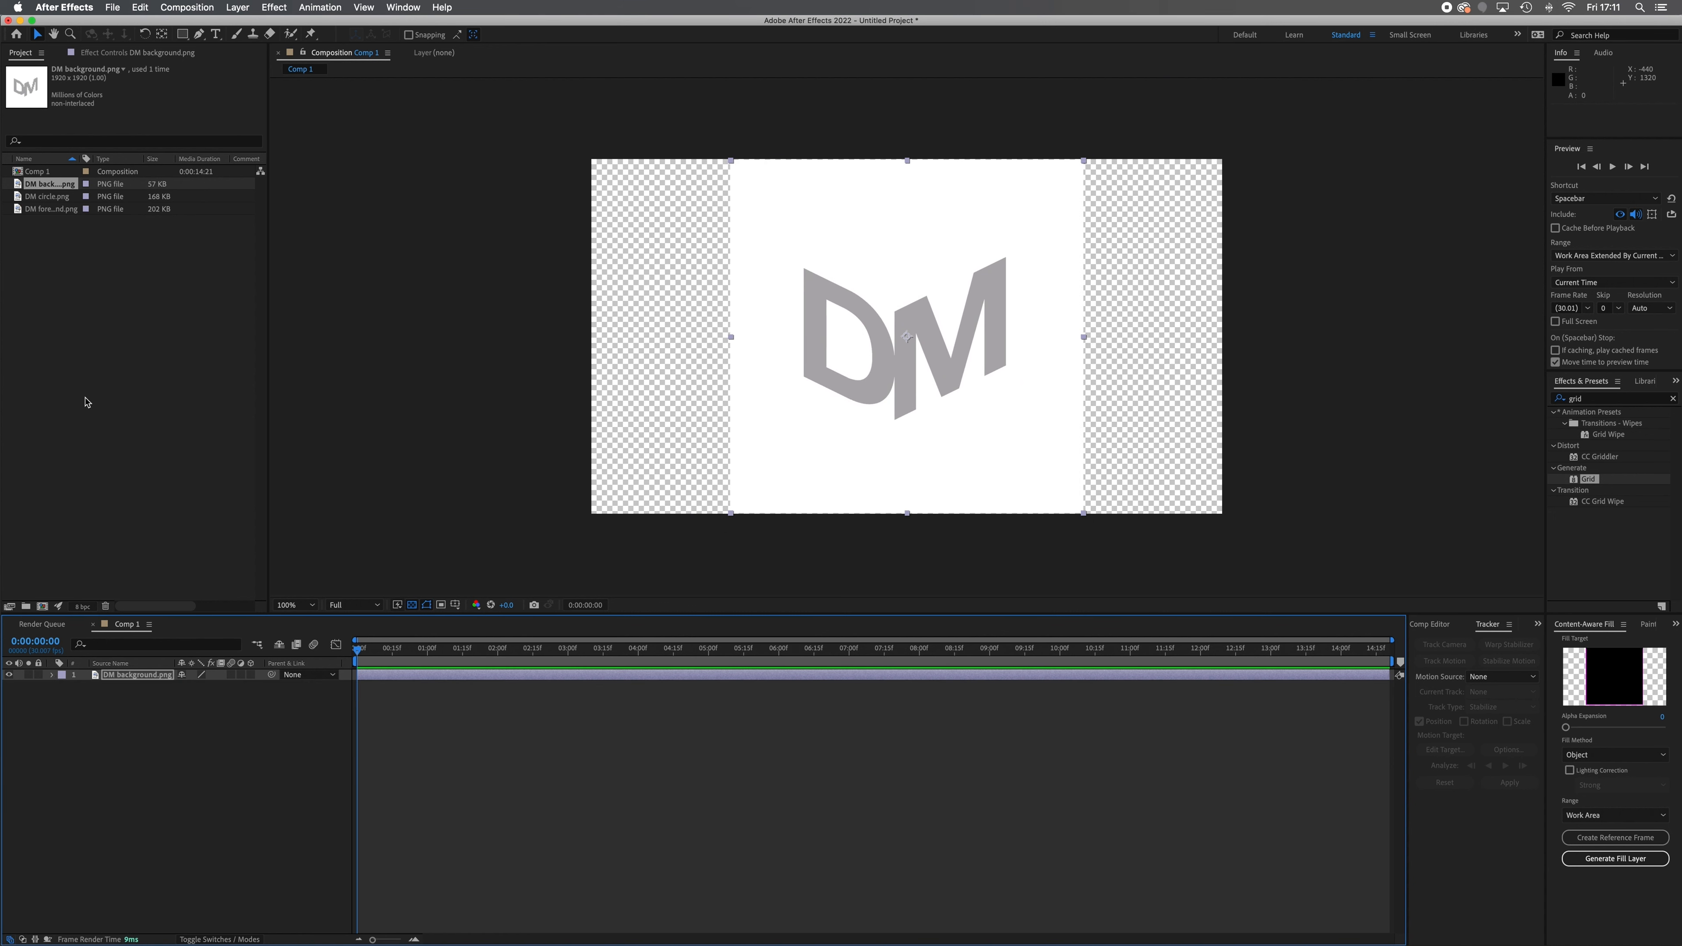
# Add DM circle.png as a layer above the background layer and set its scale to 56%
pyautogui.click(49, 198)
pyautogui.moveTo(18, 198); pyautogui.dragTo(92, 676)
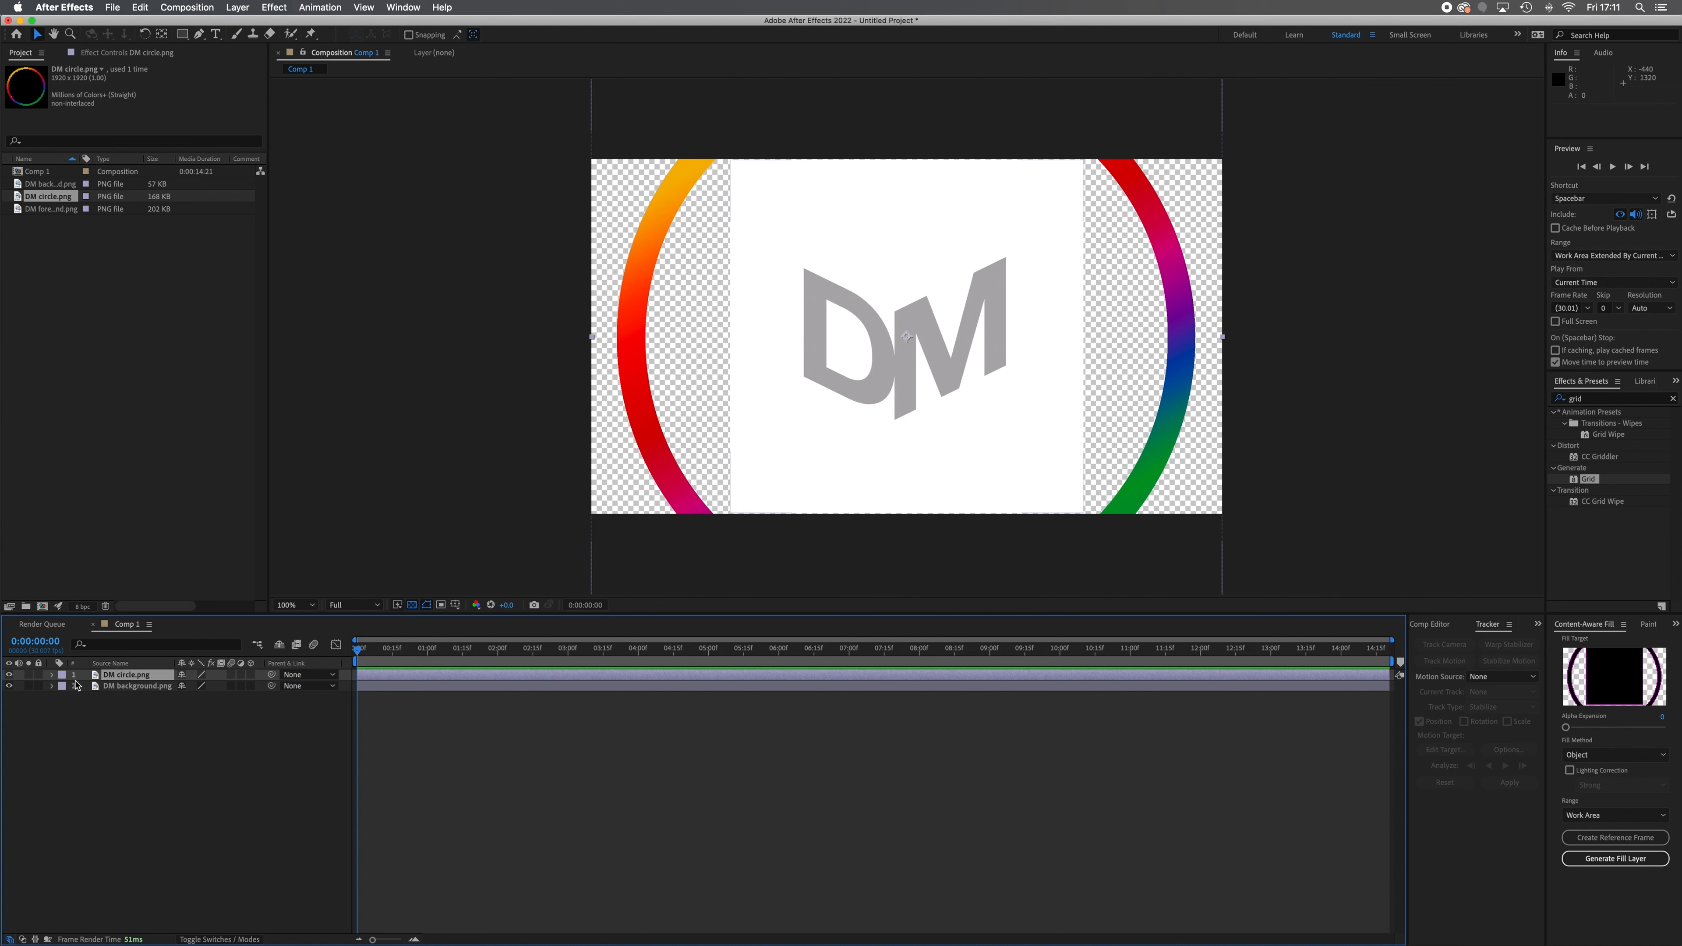
pyautogui.click(52, 675)
pyautogui.click(65, 688)
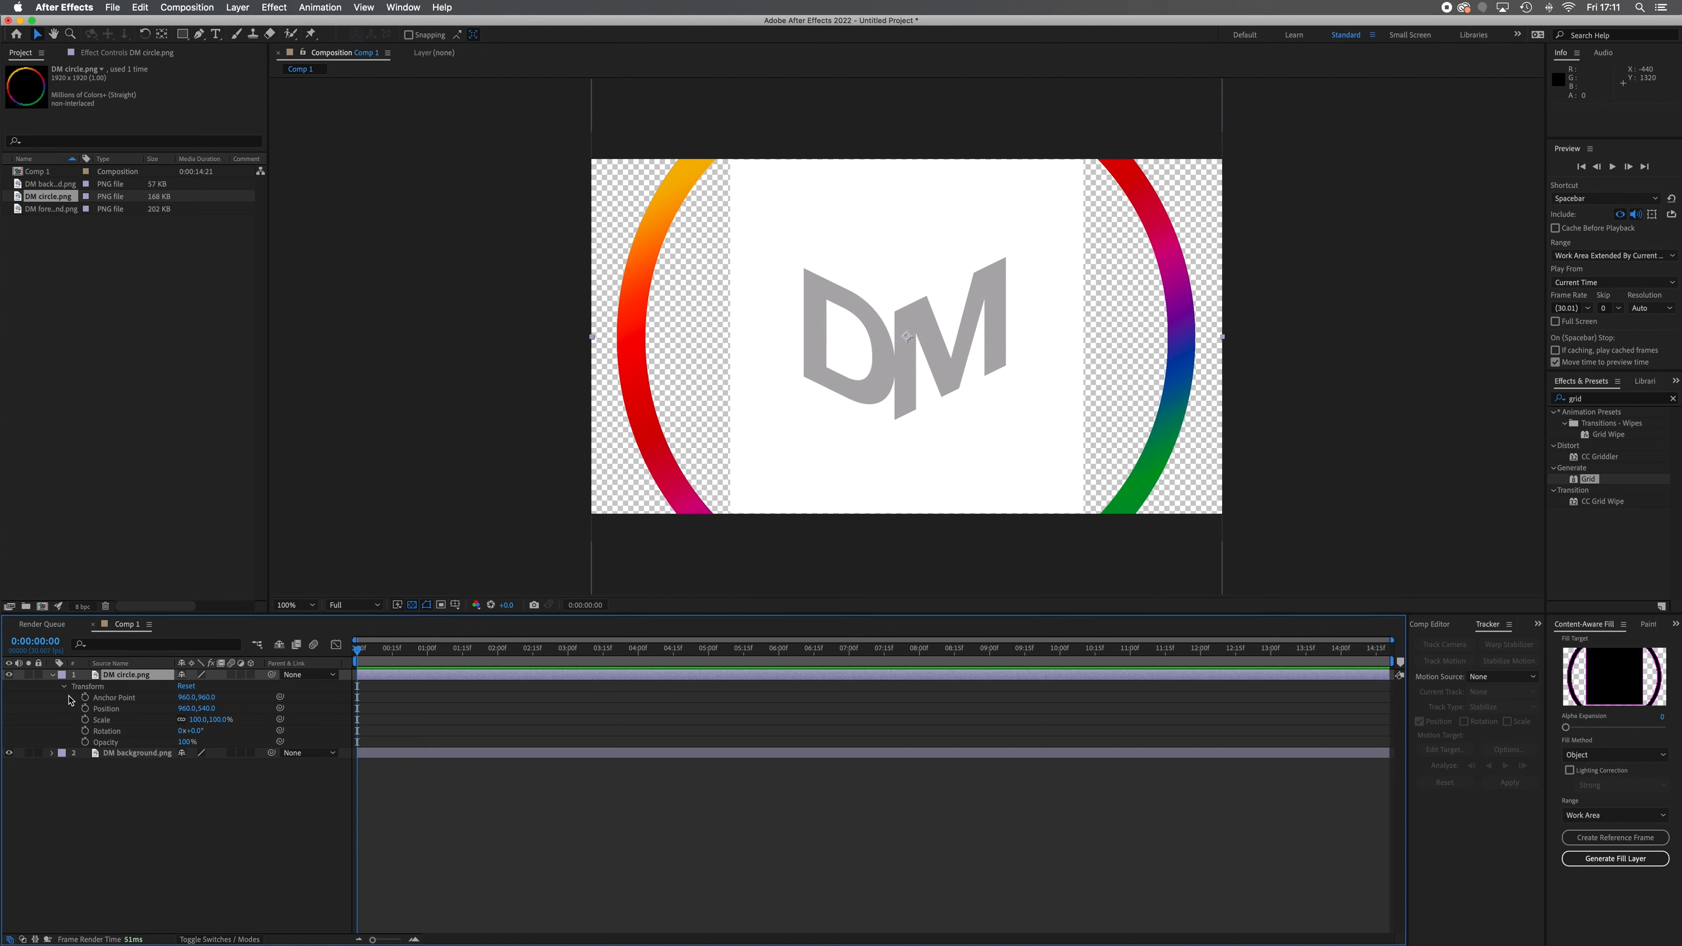
pyautogui.click(195, 720)
pyautogui.press('Return')
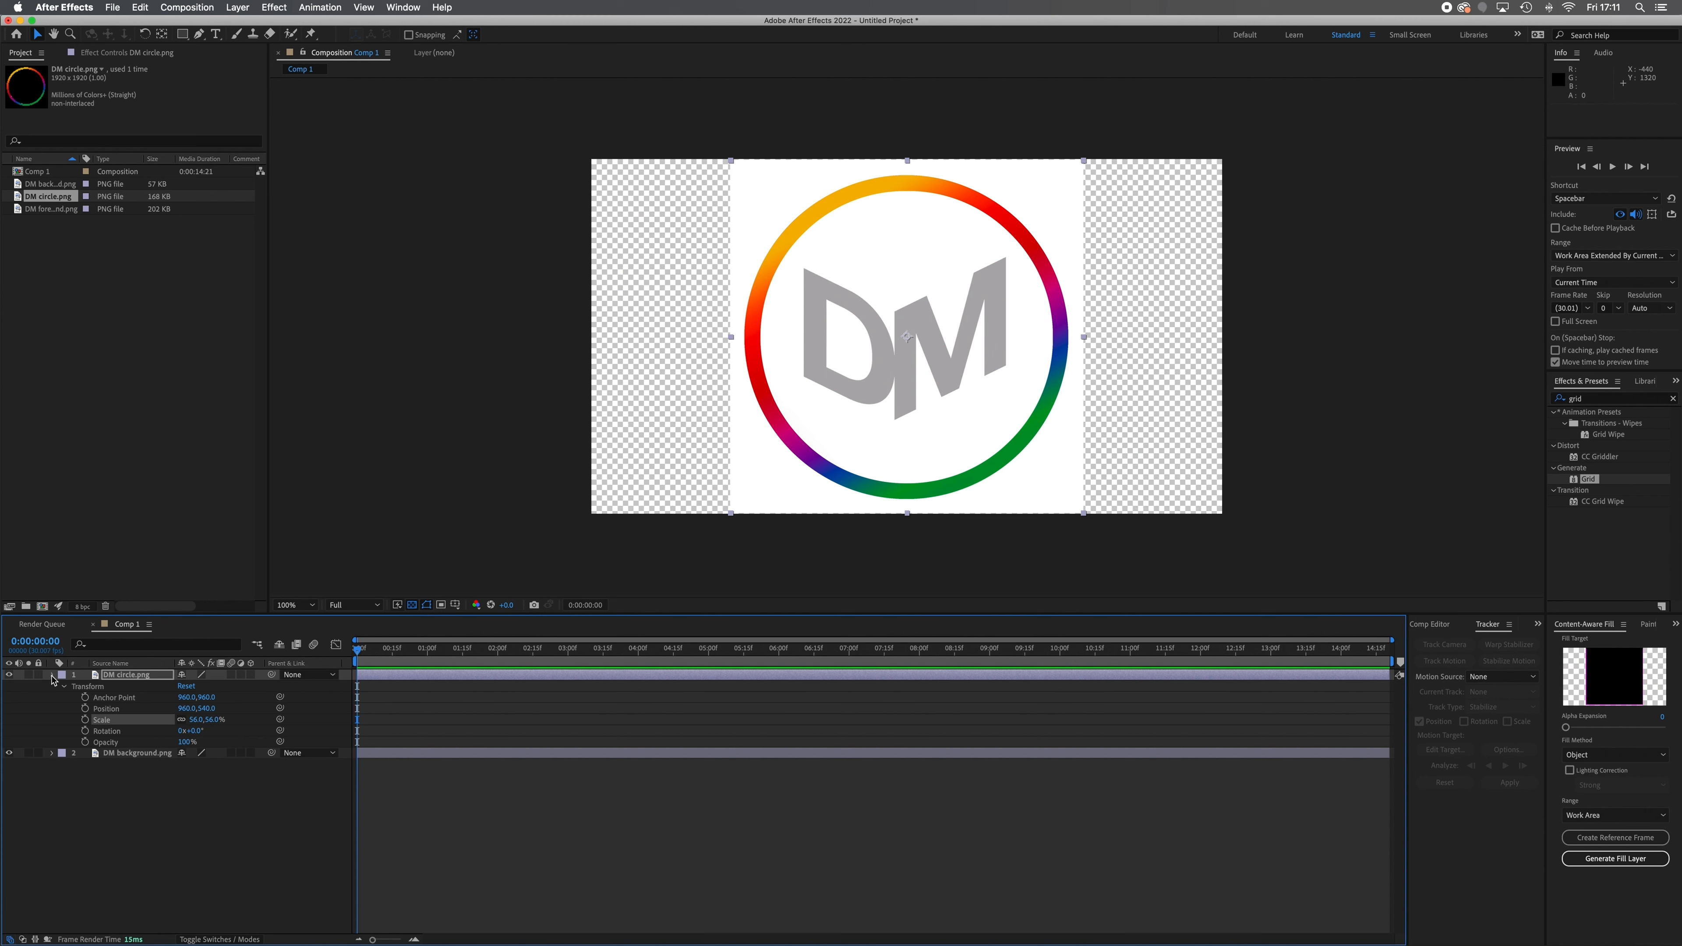
pyautogui.click(52, 675)
# Add DM foreground.png as the uppermost layer in the composition and set its scale to 56%
pyautogui.moveTo(40, 212); pyautogui.dragTo(116, 676)
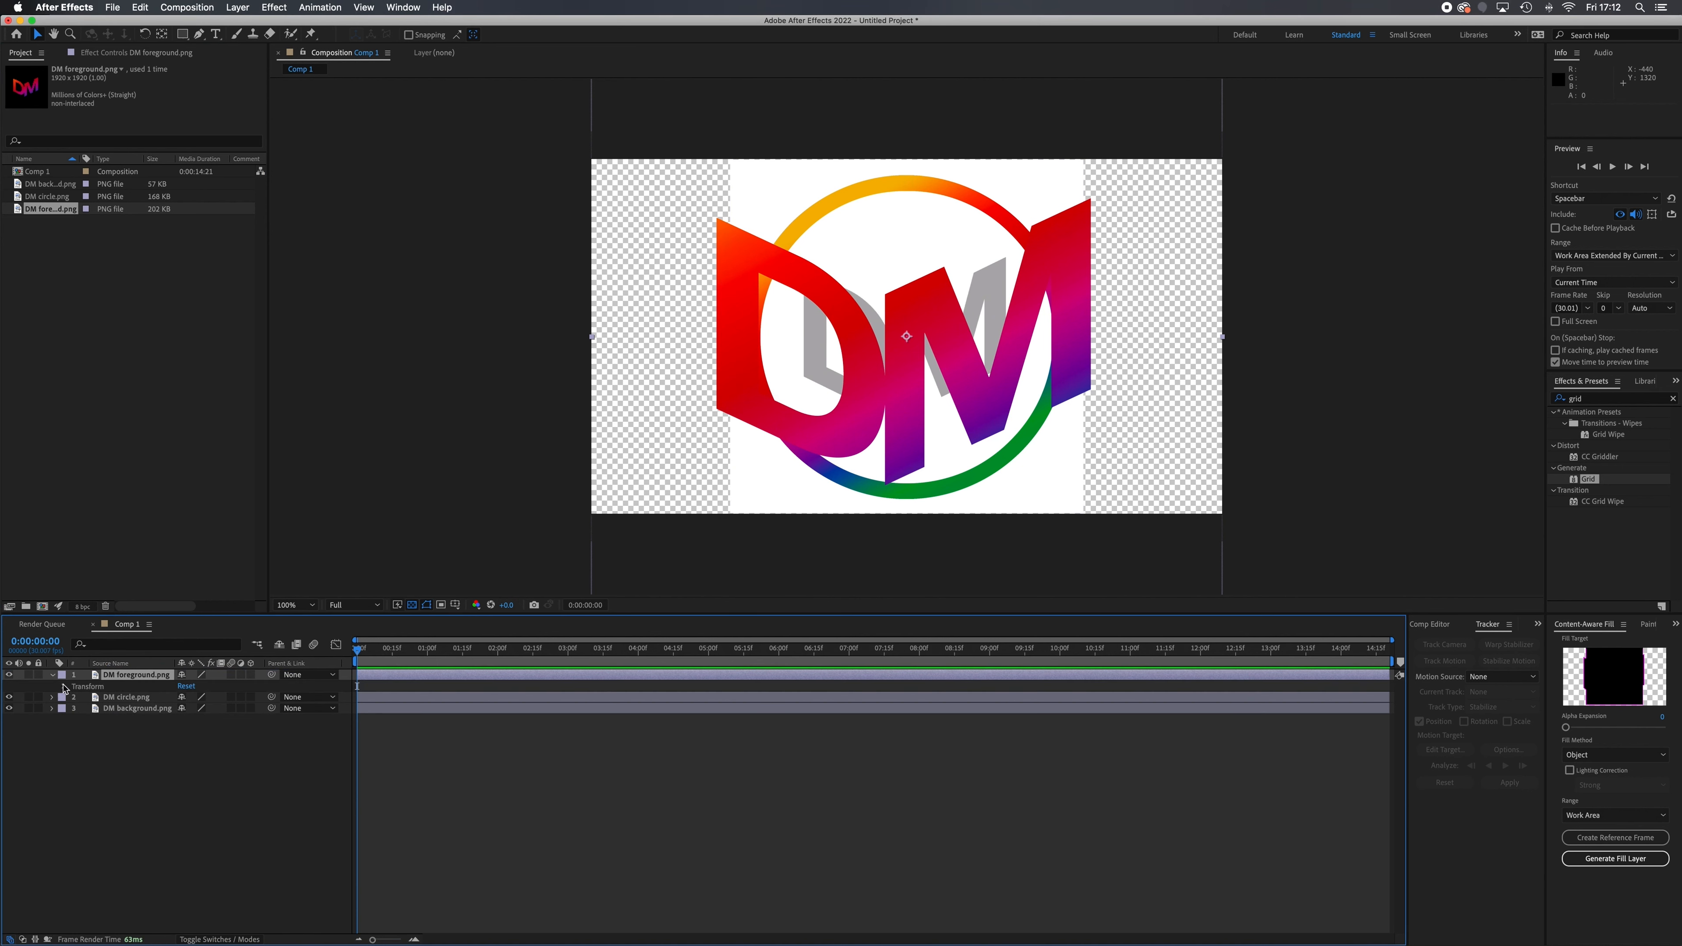
pyautogui.click(63, 686)
pyautogui.click(197, 720)
pyautogui.press('Return')
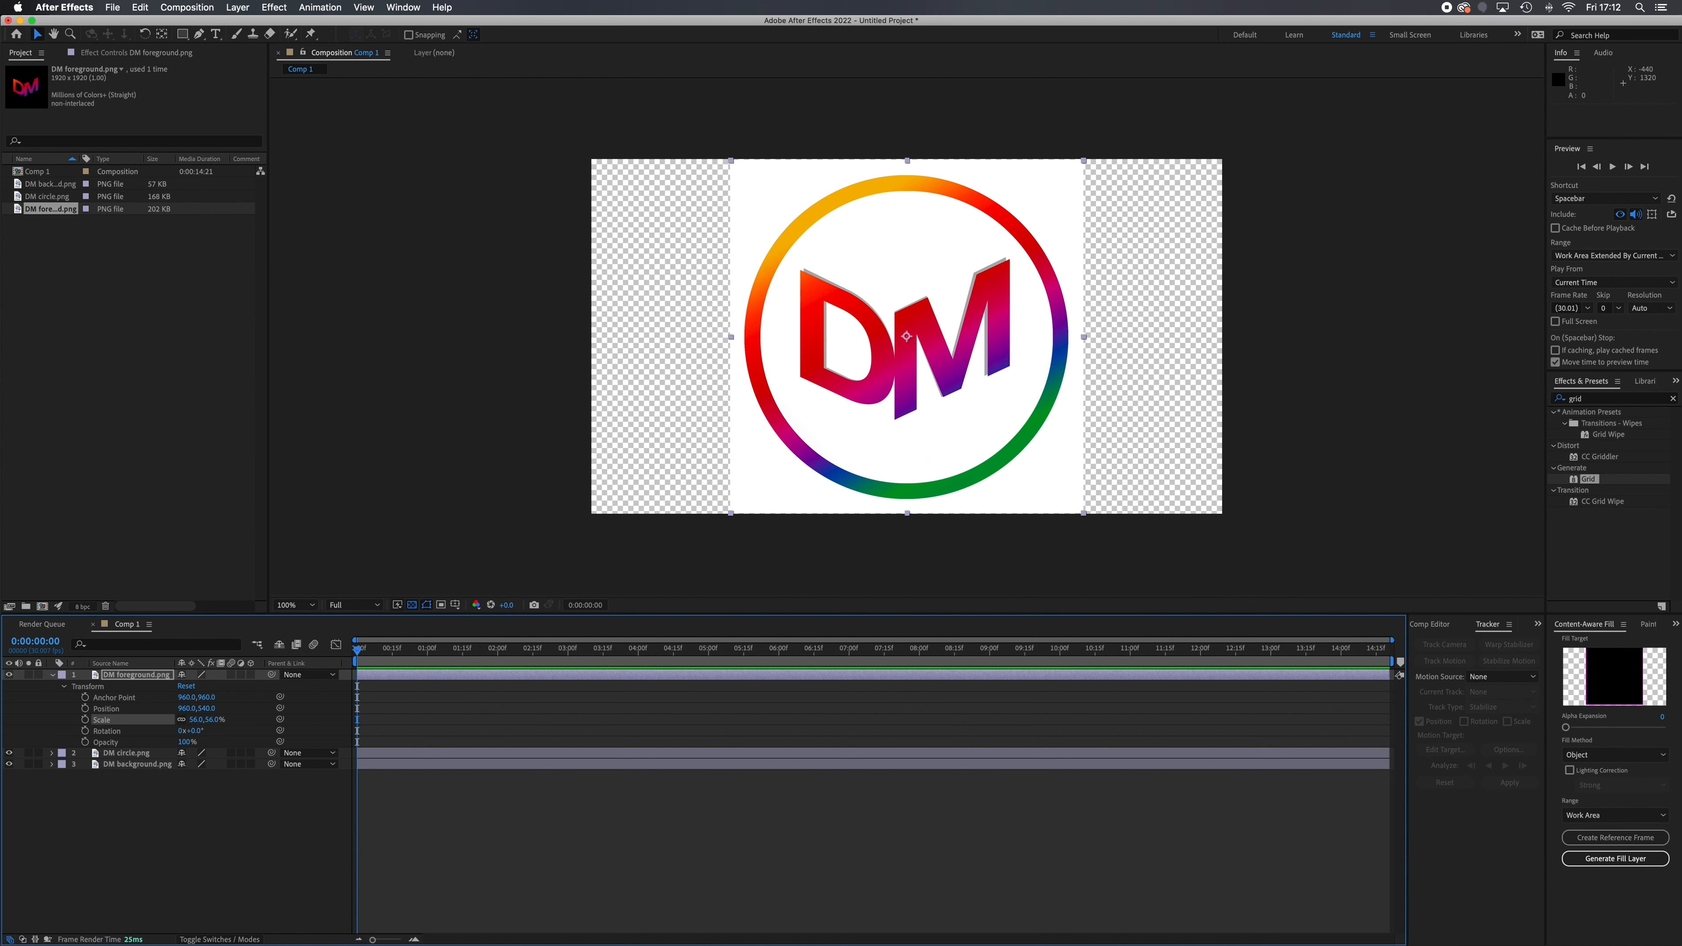
pyautogui.click(213, 845)
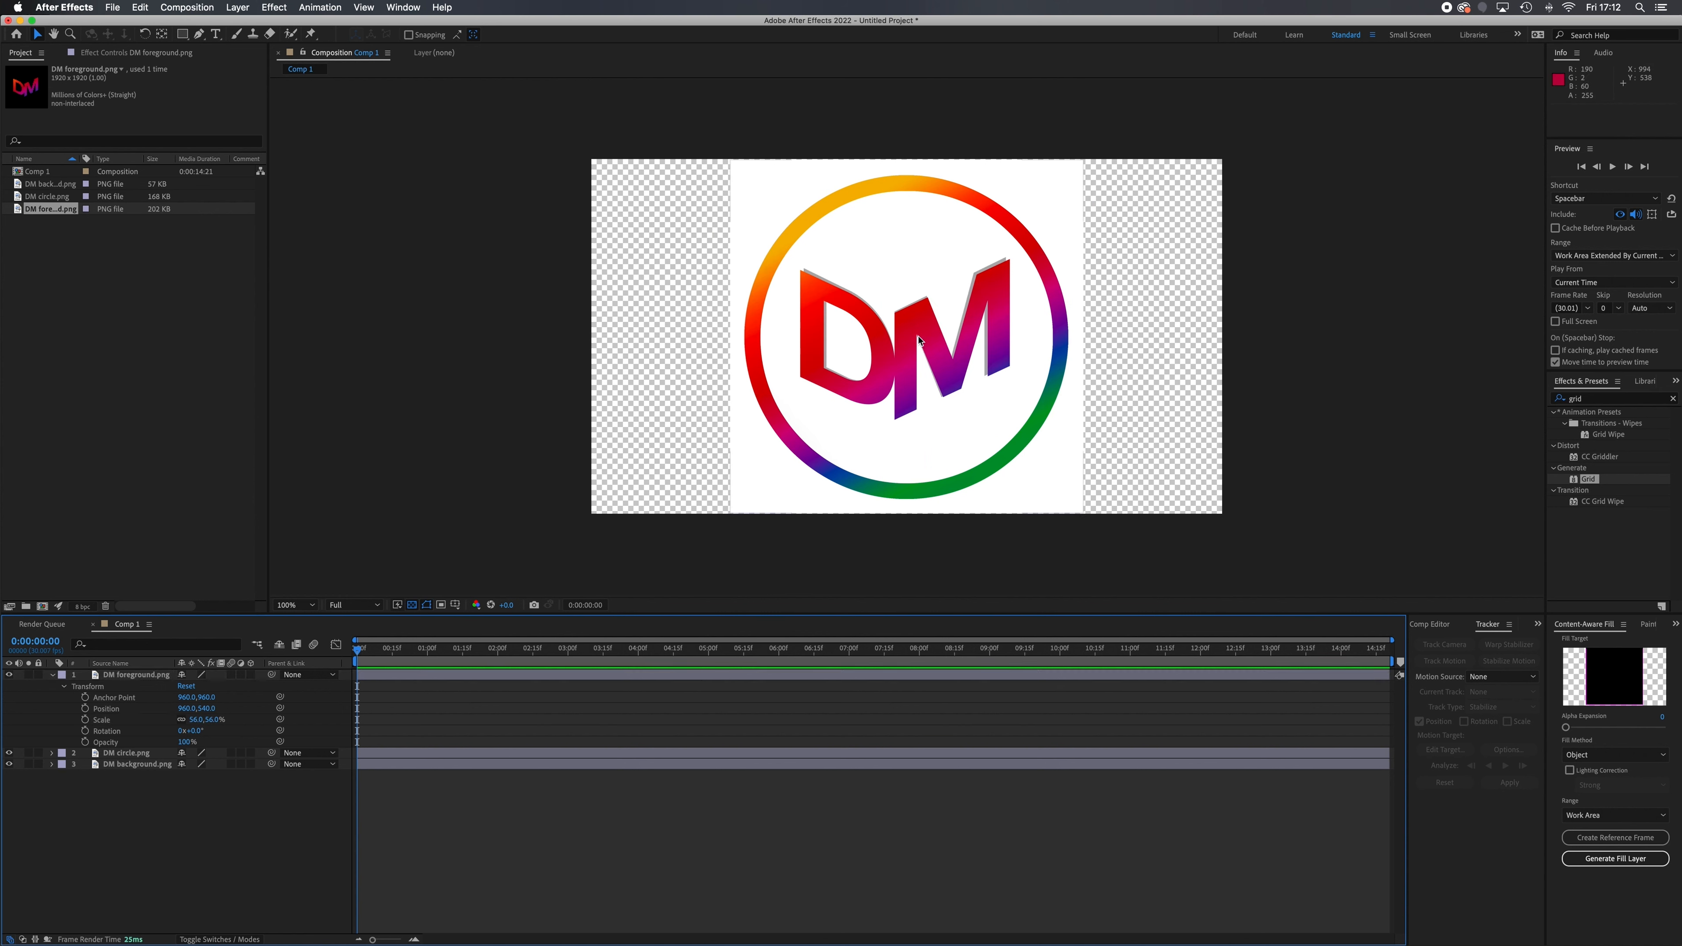
pyautogui.click(9, 675)
pyautogui.click(8, 675)
# Switch to Photoshop and look at the PNG export options for the D-Media 6.psd logo file
pyautogui.hotkey('ctrl', 'Up')
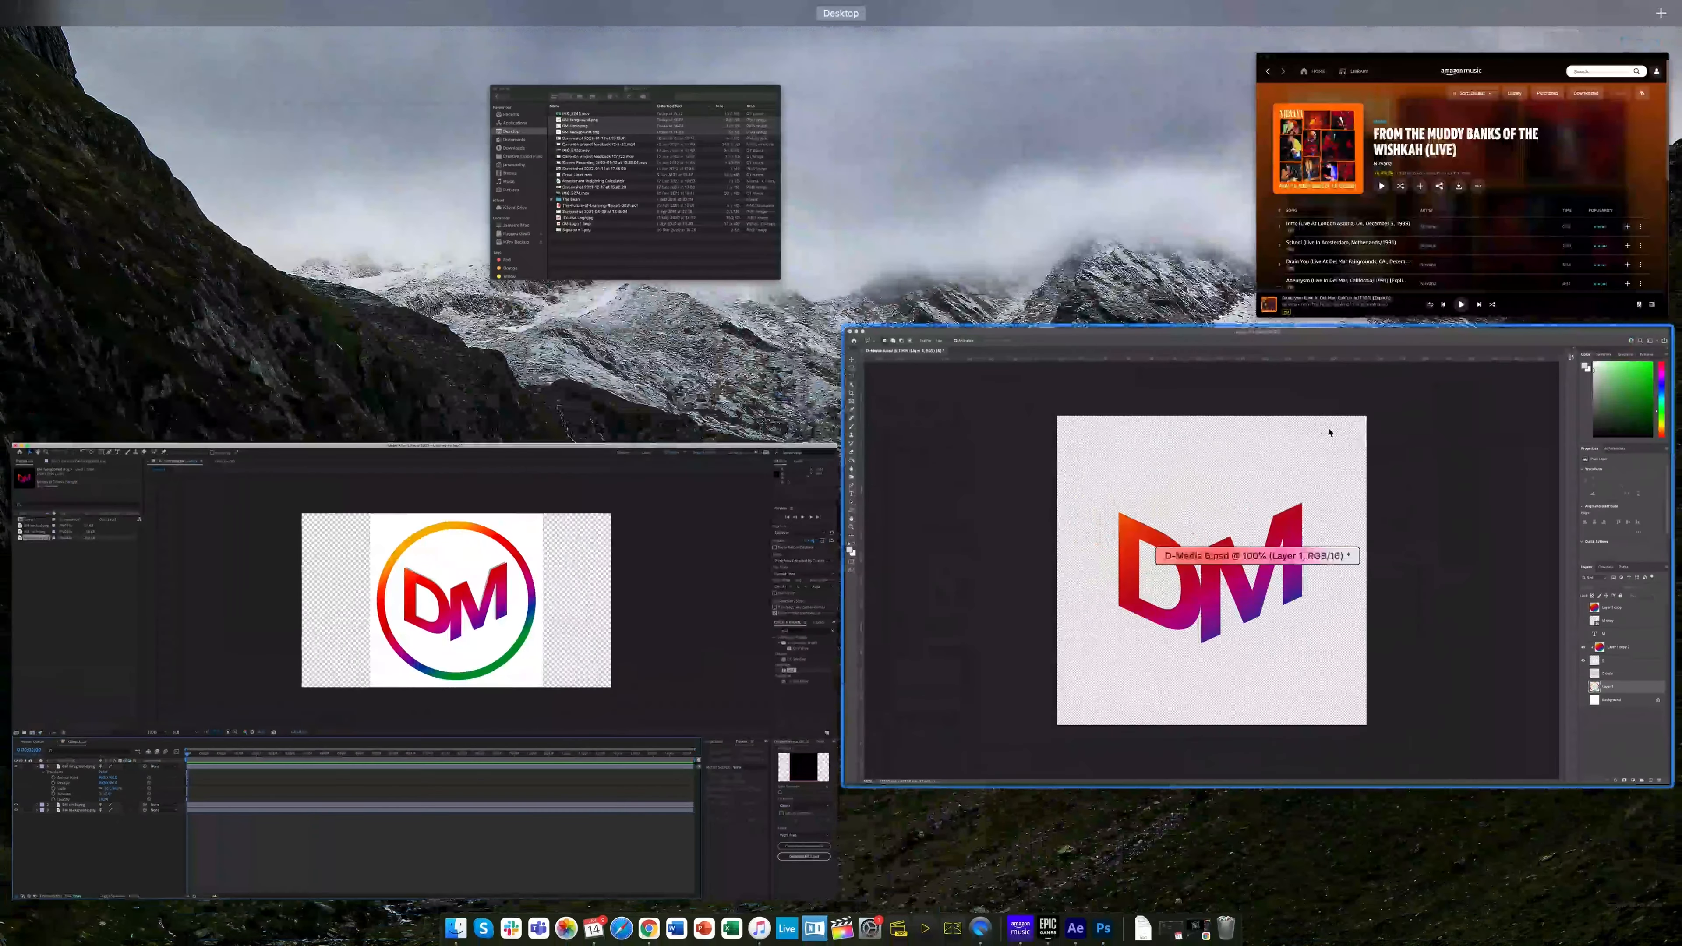
pyautogui.click(1394, 524)
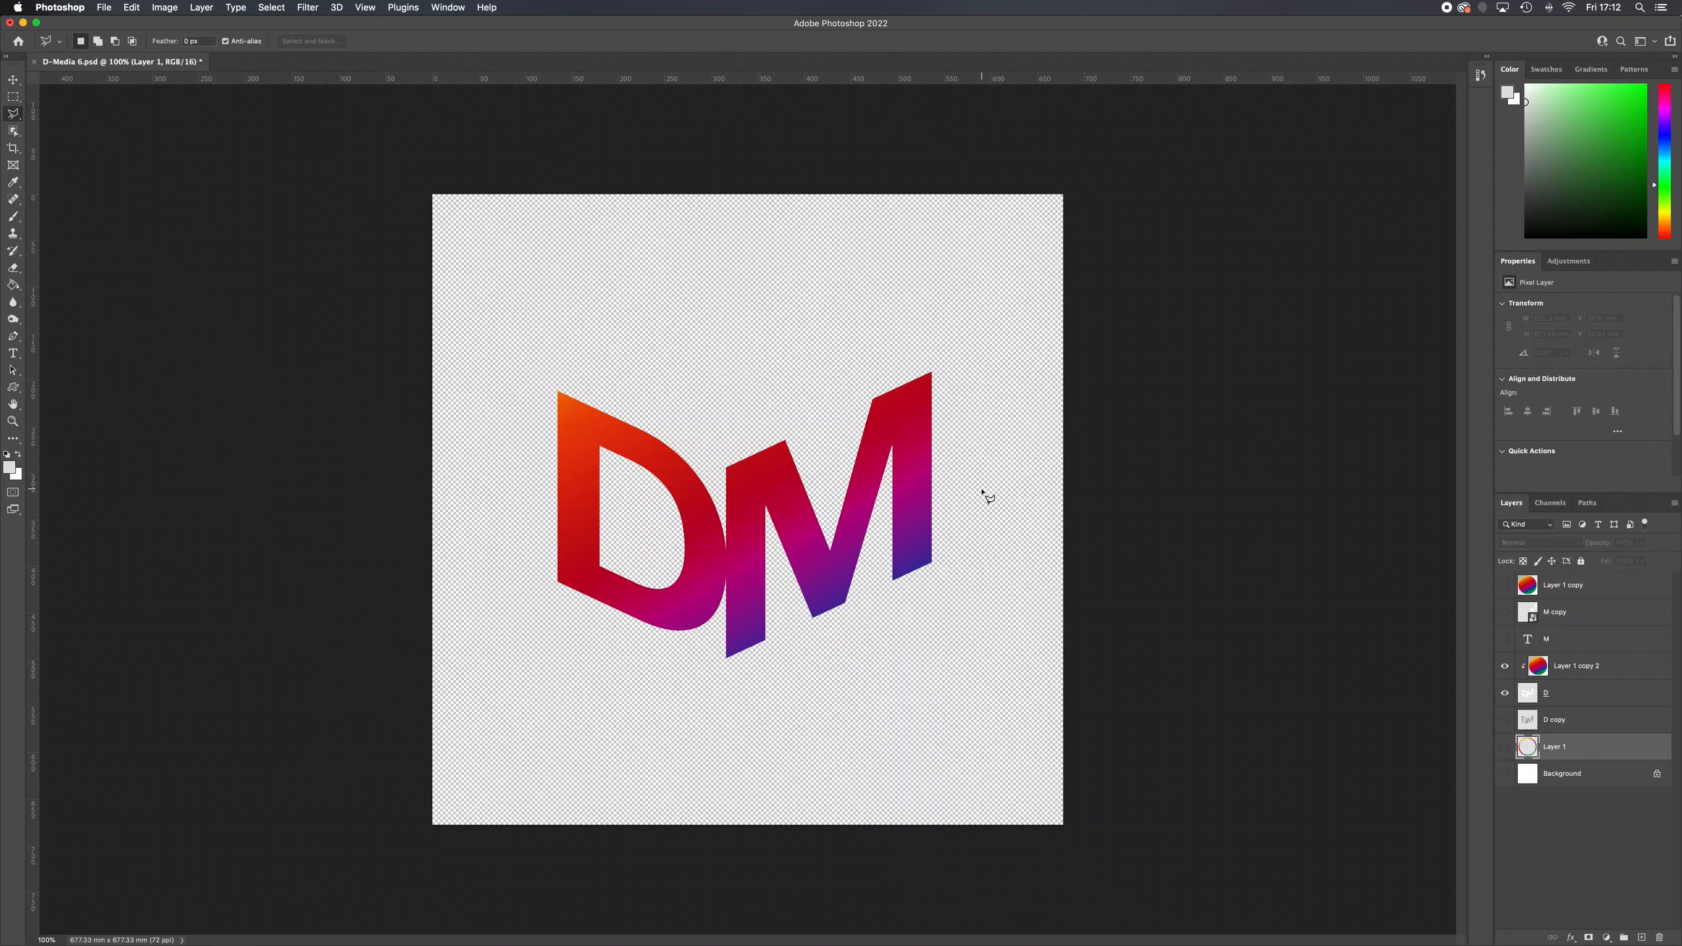
pyautogui.click(109, 6)
pyautogui.moveTo(167, 206)
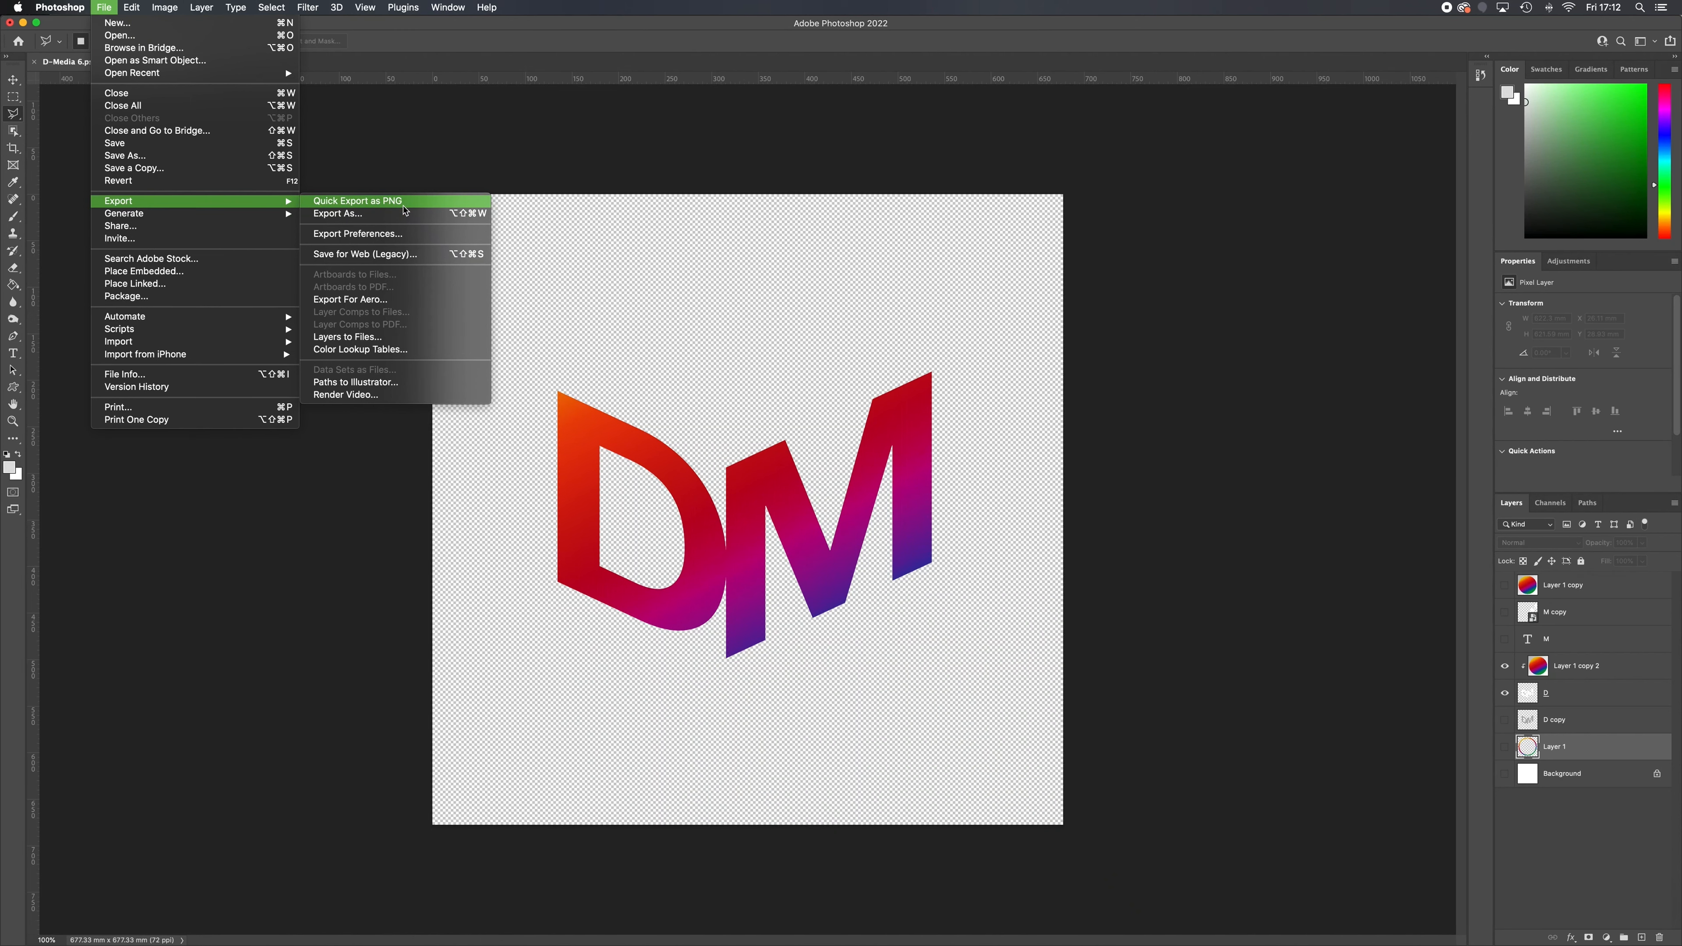
pyautogui.click(917, 502)
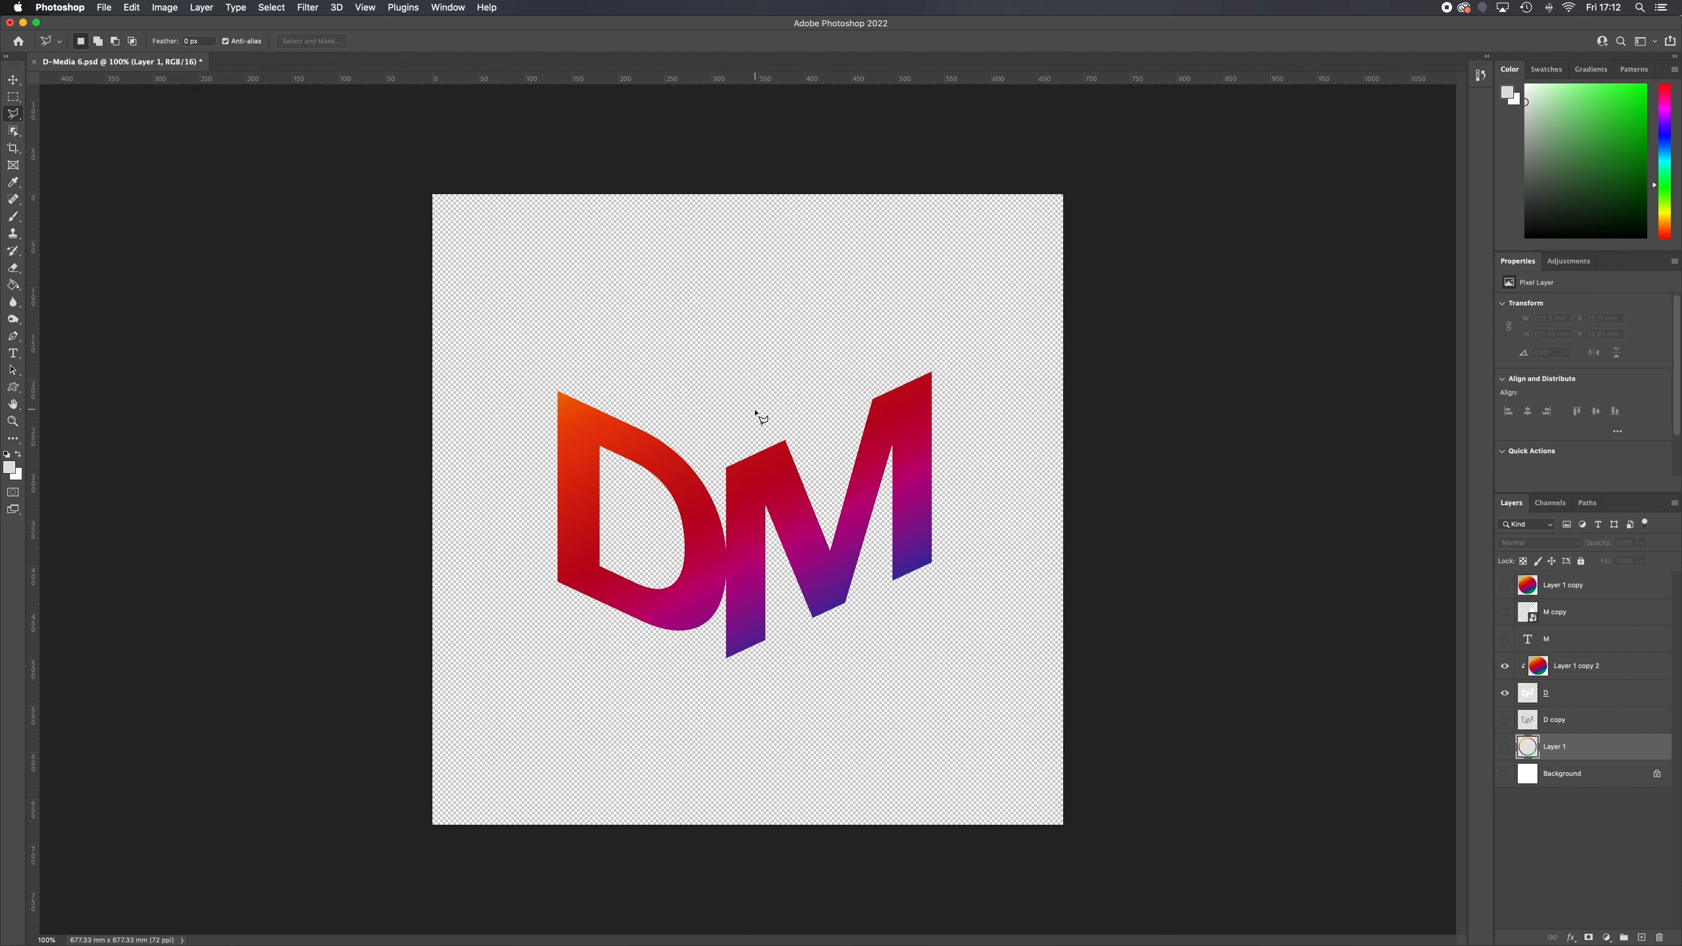
# Hide the D lettering layer and show only the coloured ring on Layer 1, and return to After Effects
pyautogui.click(1505, 693)
pyautogui.click(1506, 749)
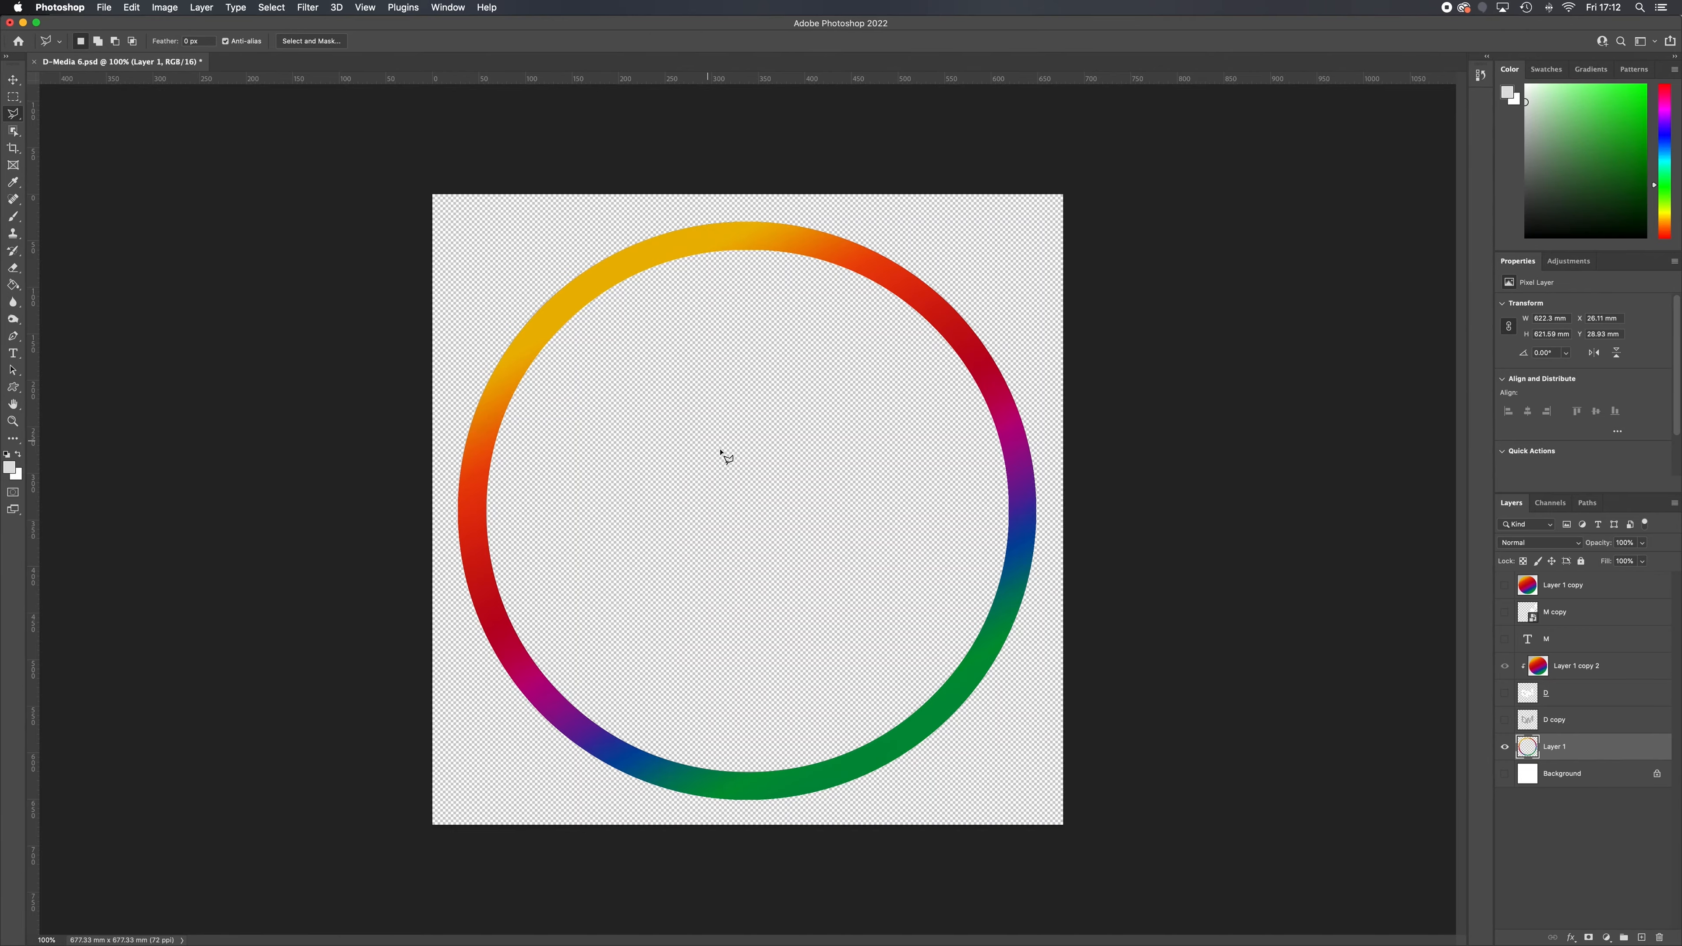
pyautogui.hotkey('ctrl', 'Up')
pyautogui.click(542, 306)
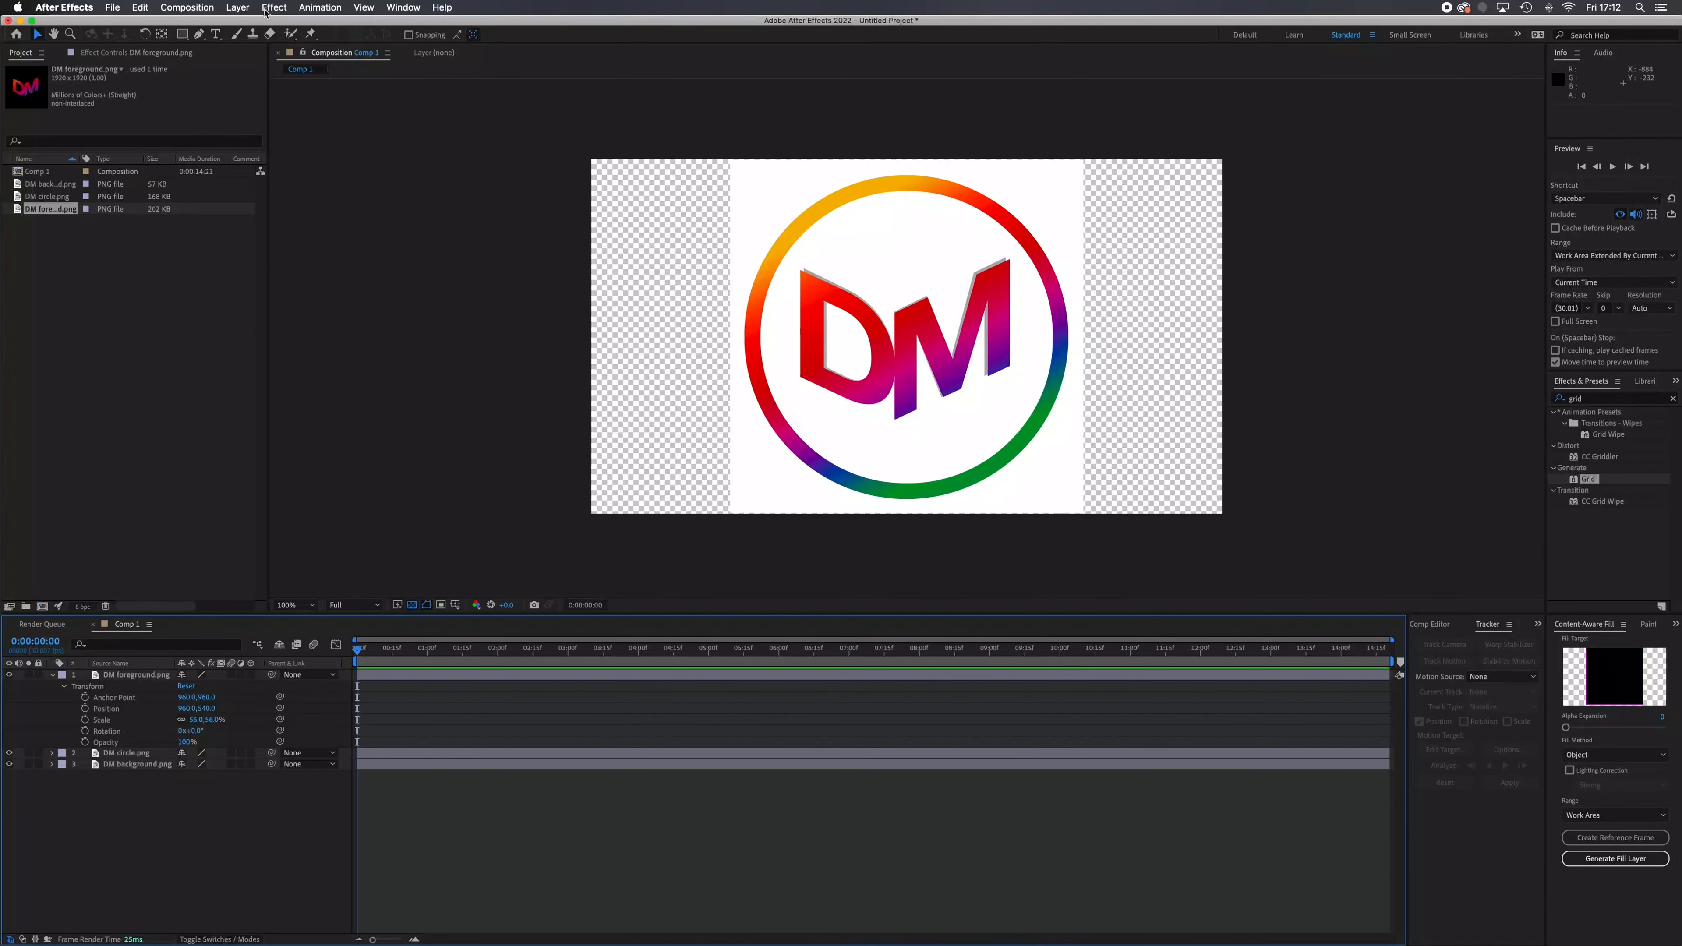
# Create a white (FFFFFF) 1920 × 1080 px solid layer and place it beneath all the logo layers
pyautogui.click(237, 7)
pyautogui.moveTo(240, 23)
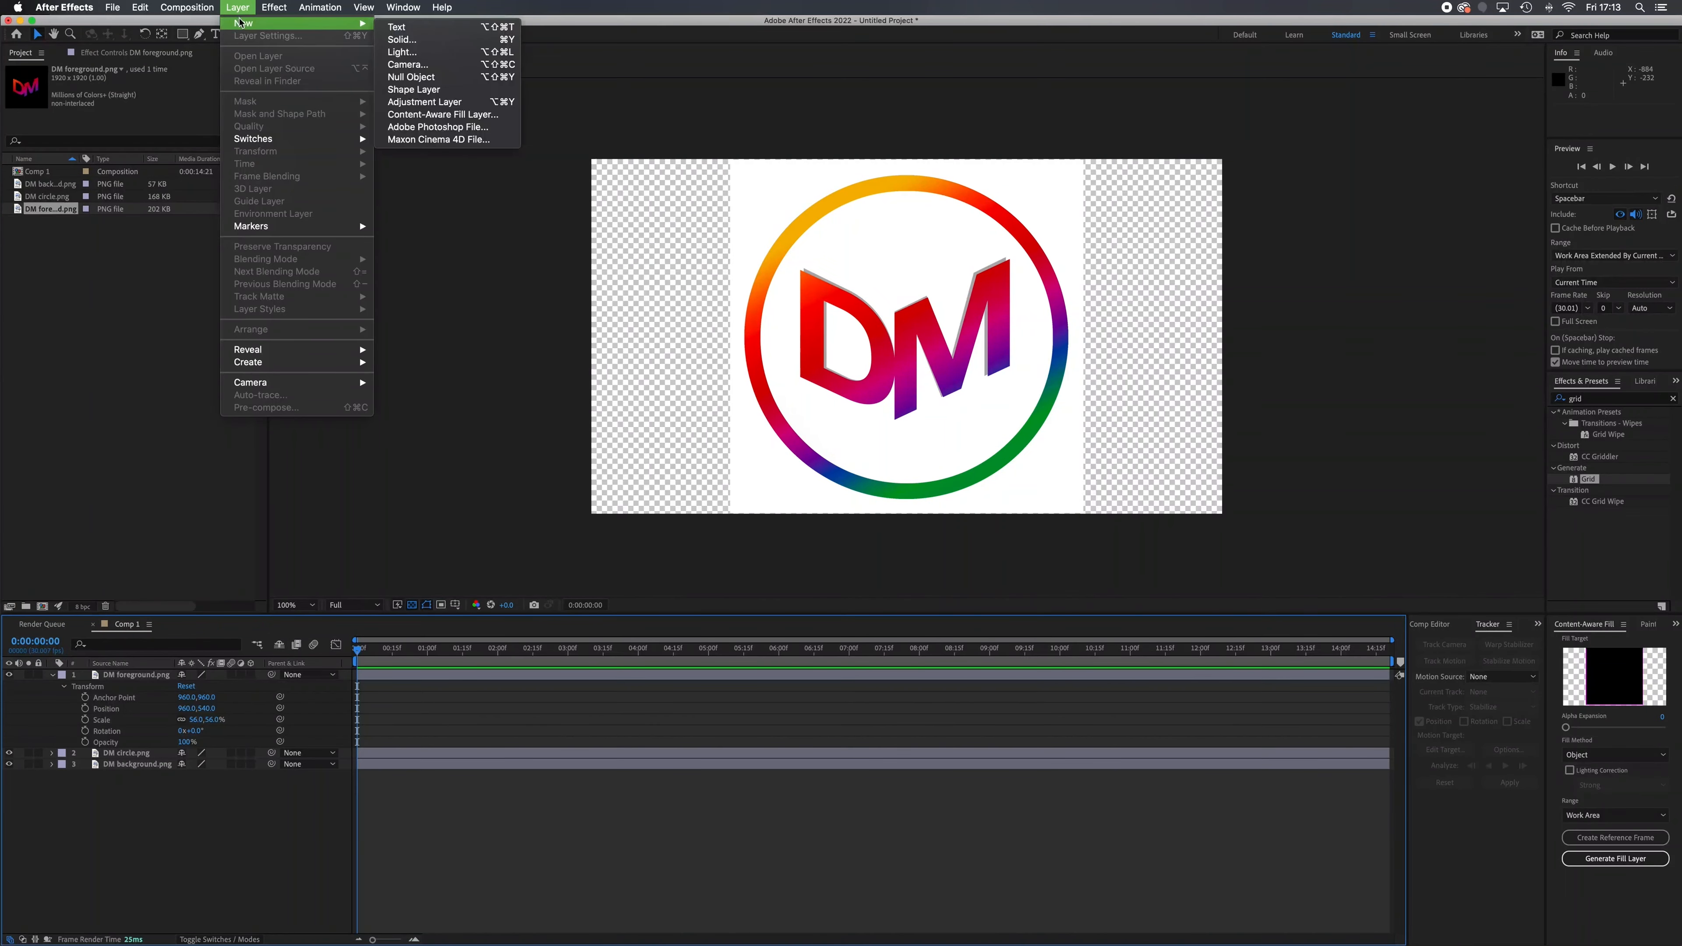
pyautogui.click(402, 39)
pyautogui.click(1200, 649)
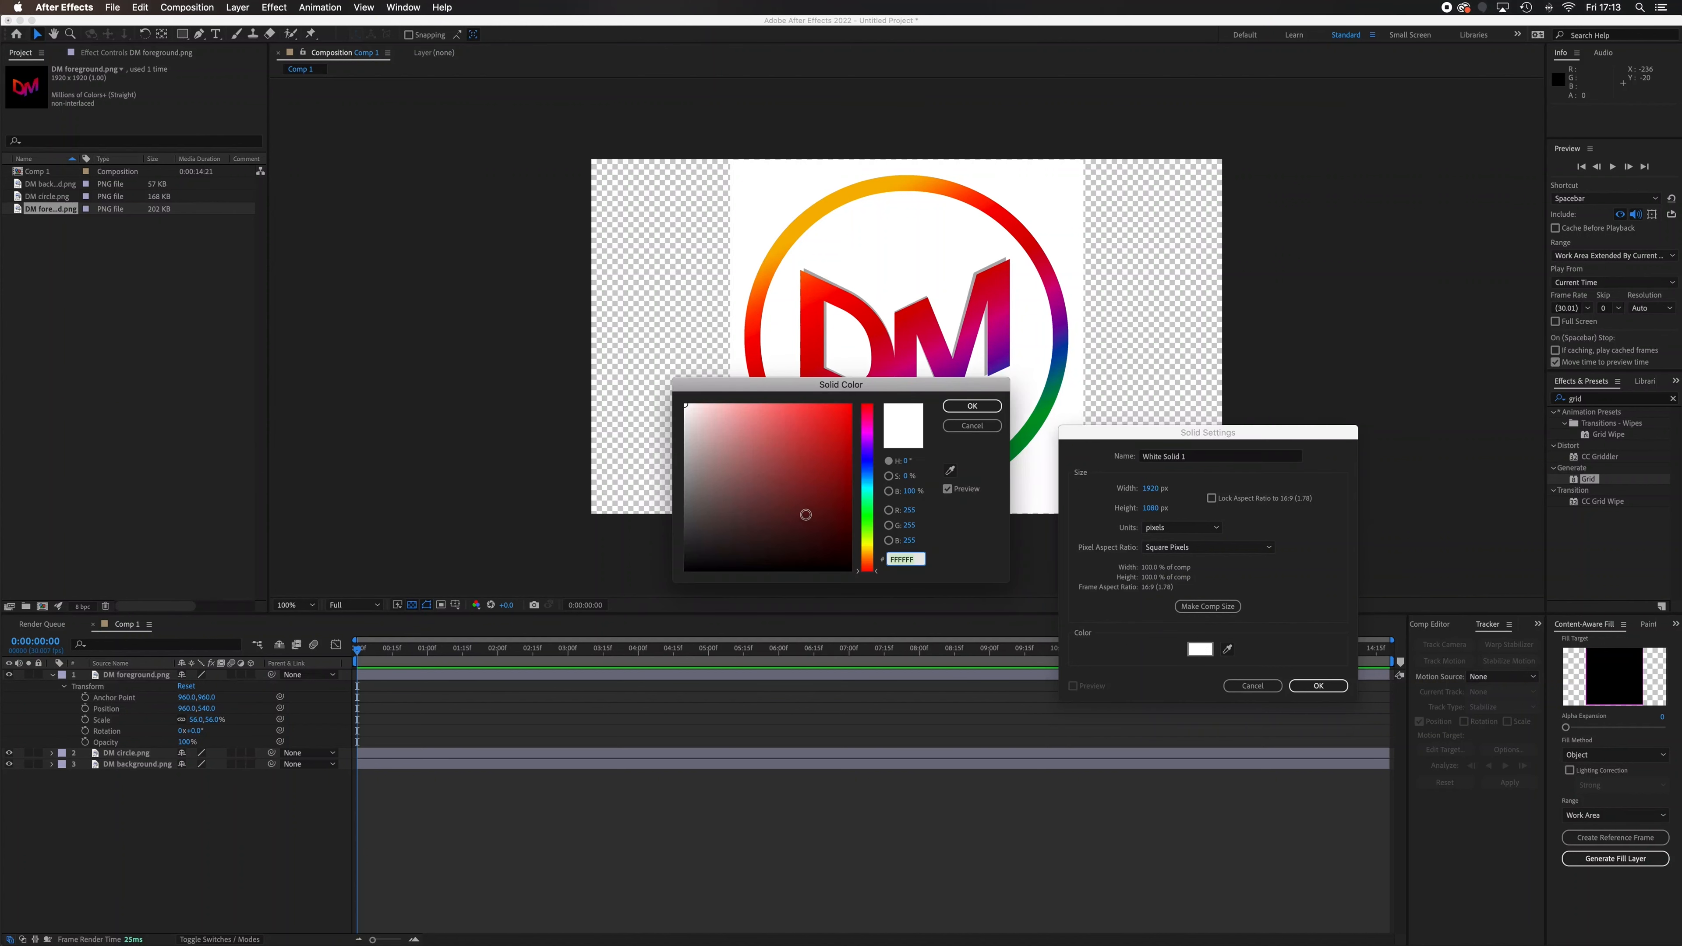
pyautogui.click(971, 406)
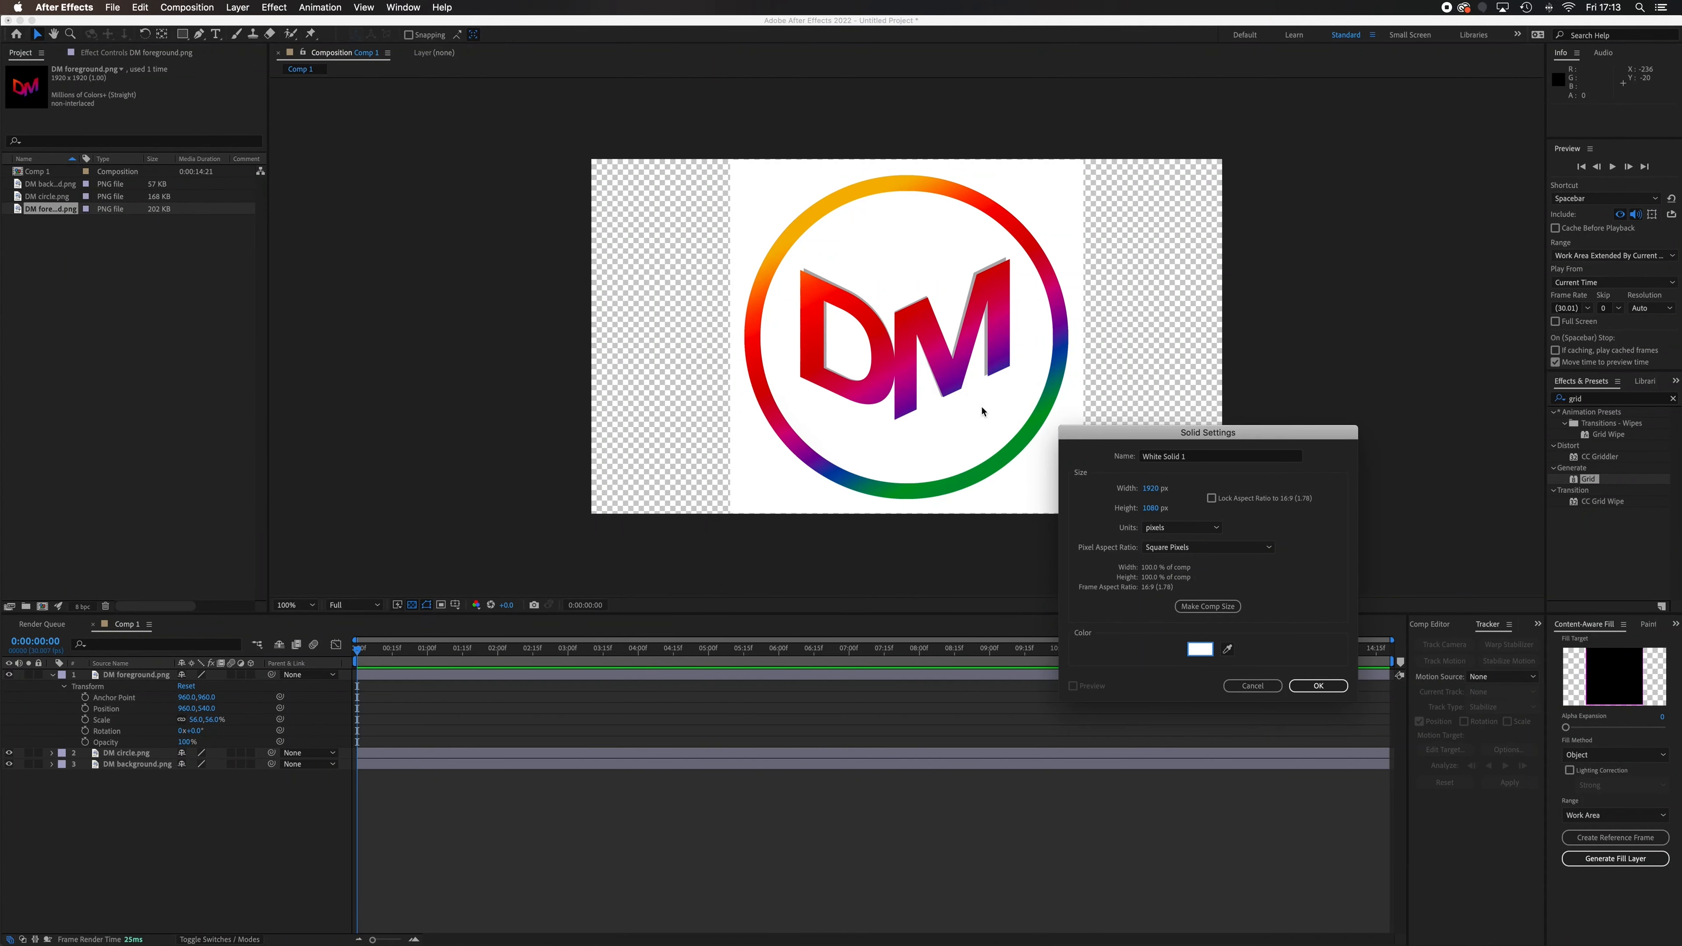
pyautogui.click(1296, 687)
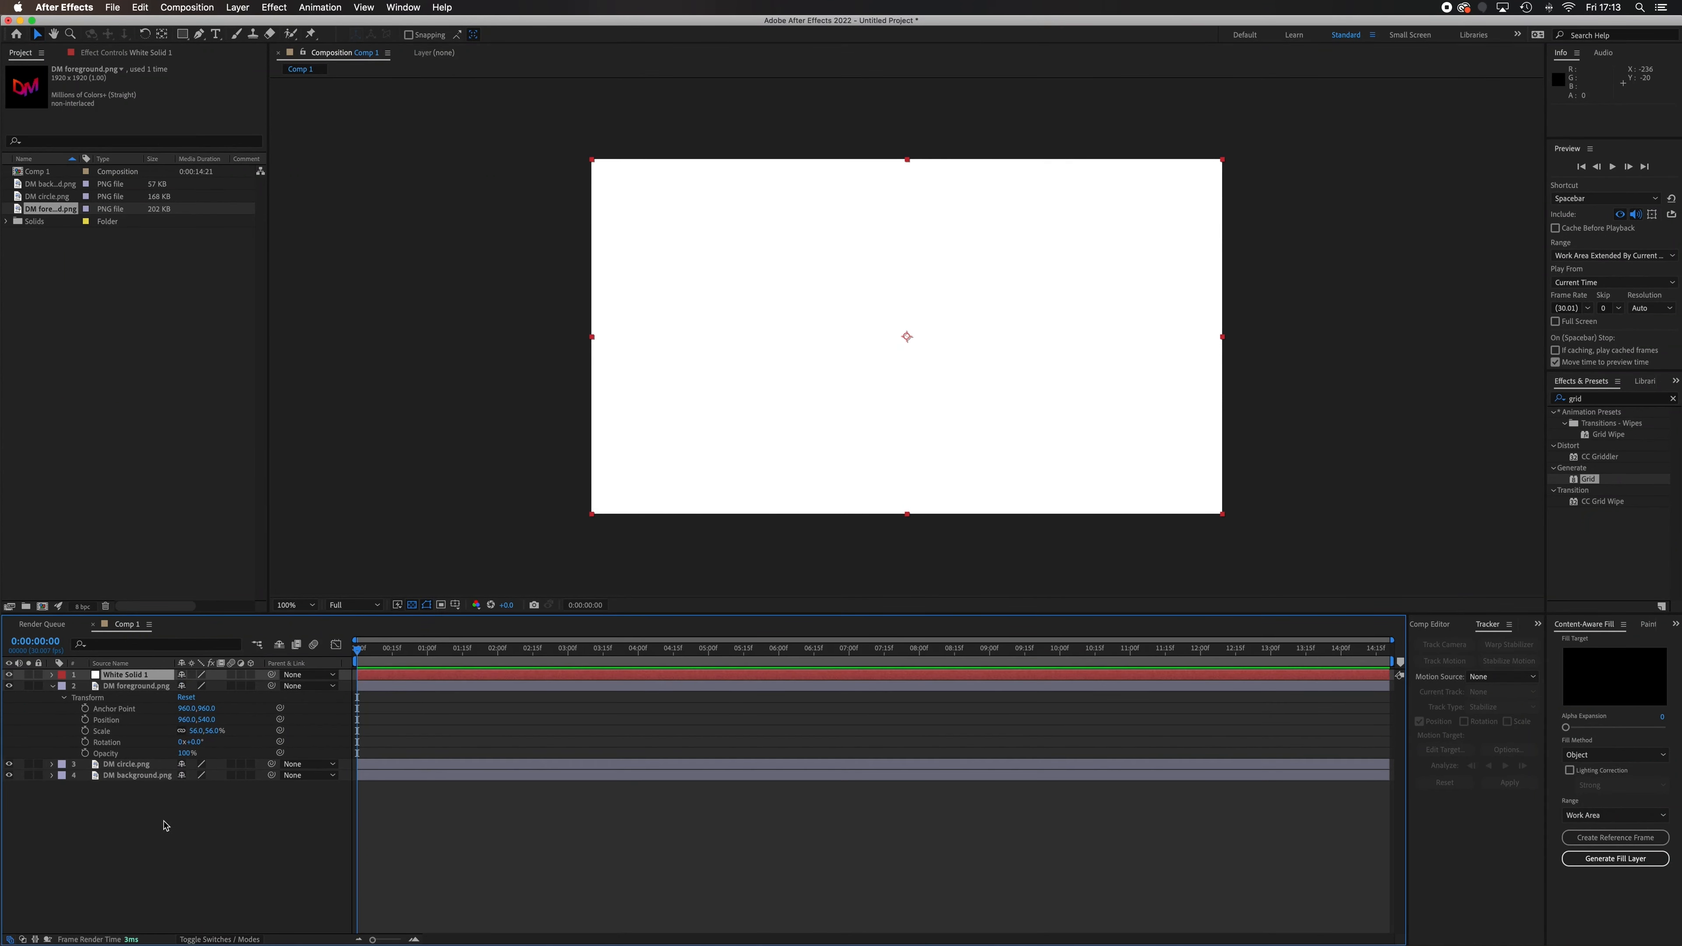
pyautogui.moveTo(116, 678); pyautogui.dragTo(124, 792)
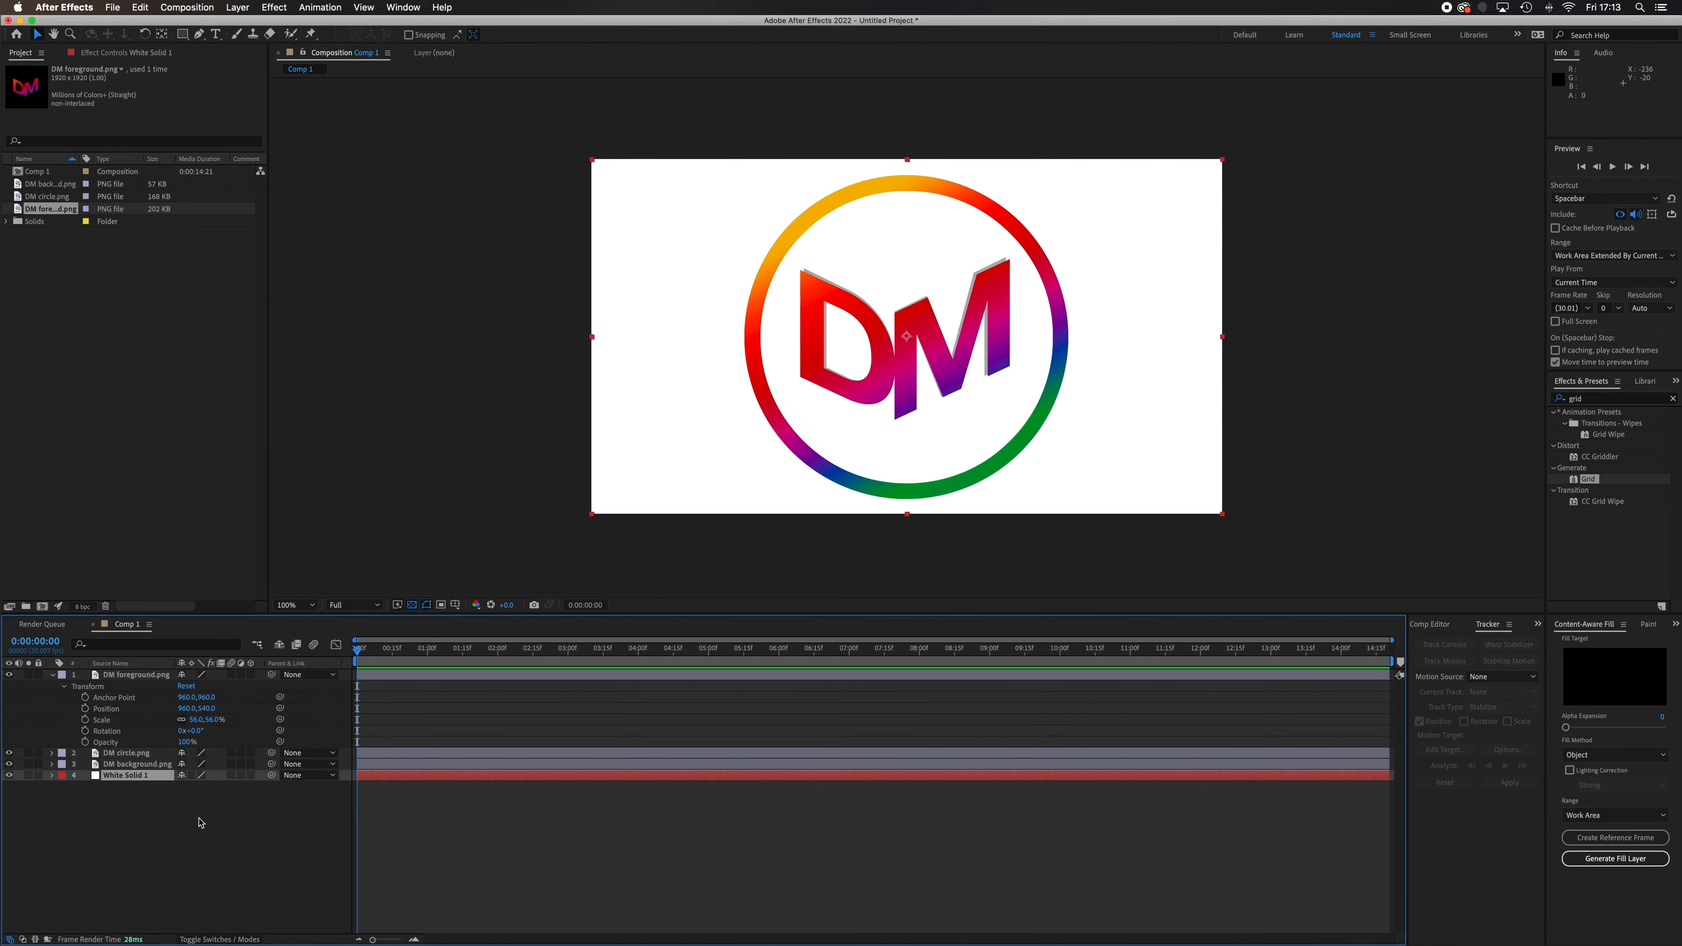
# Check the composition with the white solid hidden, and turn off the transparency grid in the viewer
pyautogui.click(9, 775)
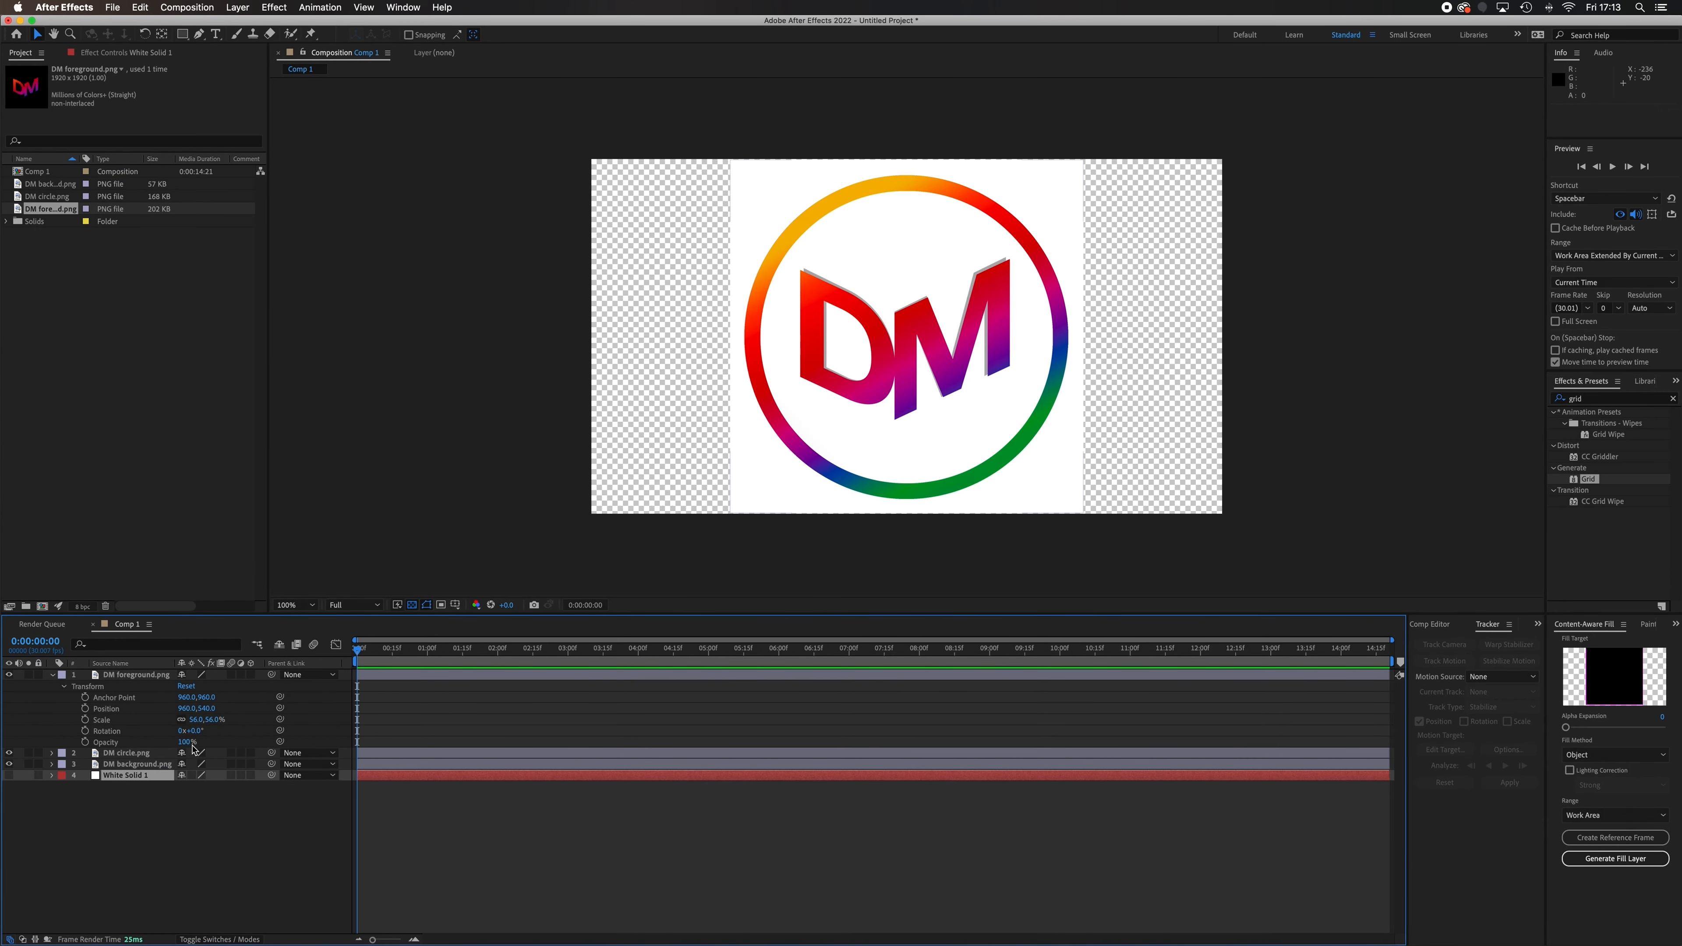
pyautogui.click(413, 606)
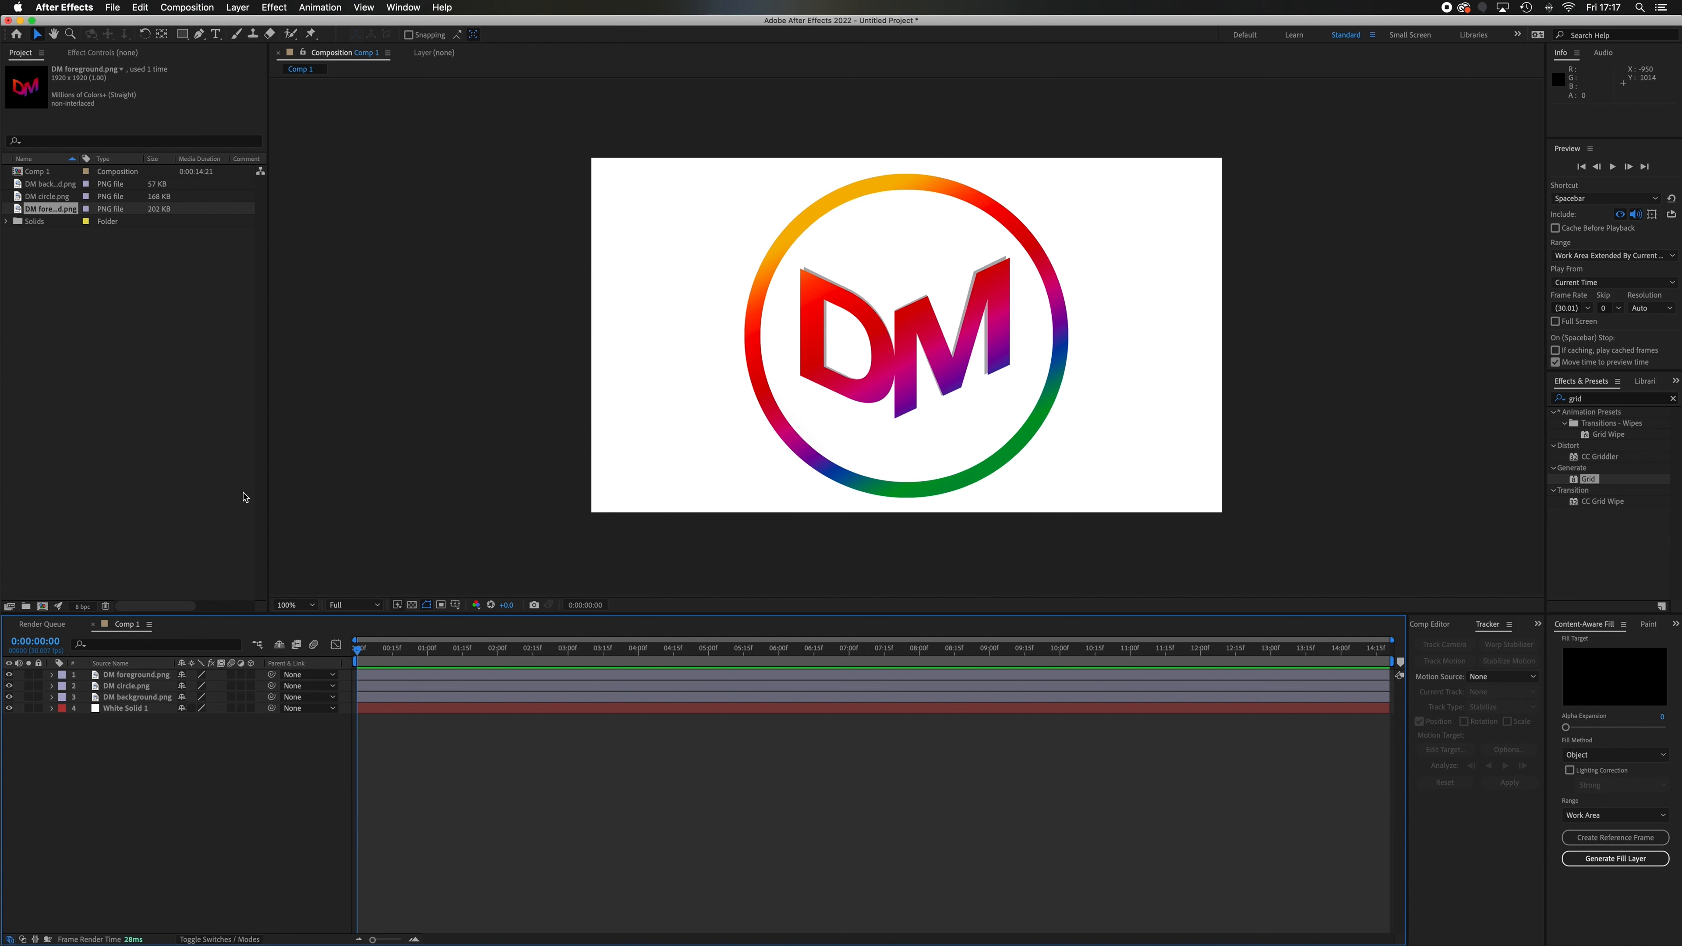
# Start a new two-node camera named Camera 1 and choose the 50mm preset
pyautogui.click(233, 7)
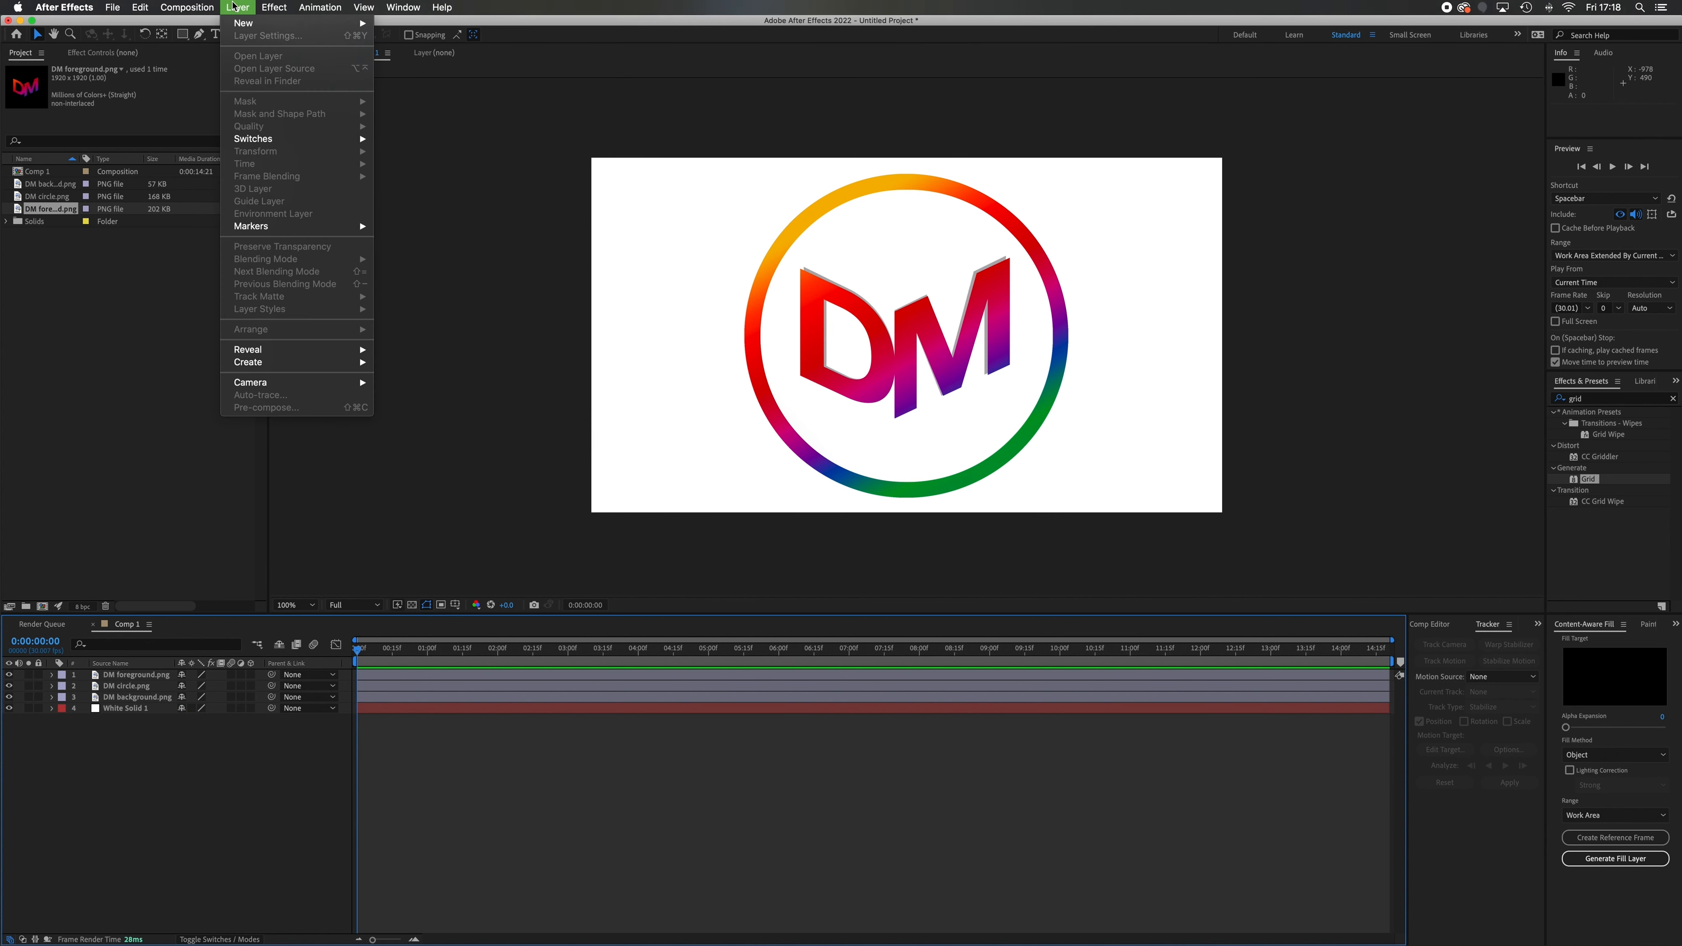
pyautogui.moveTo(243, 25)
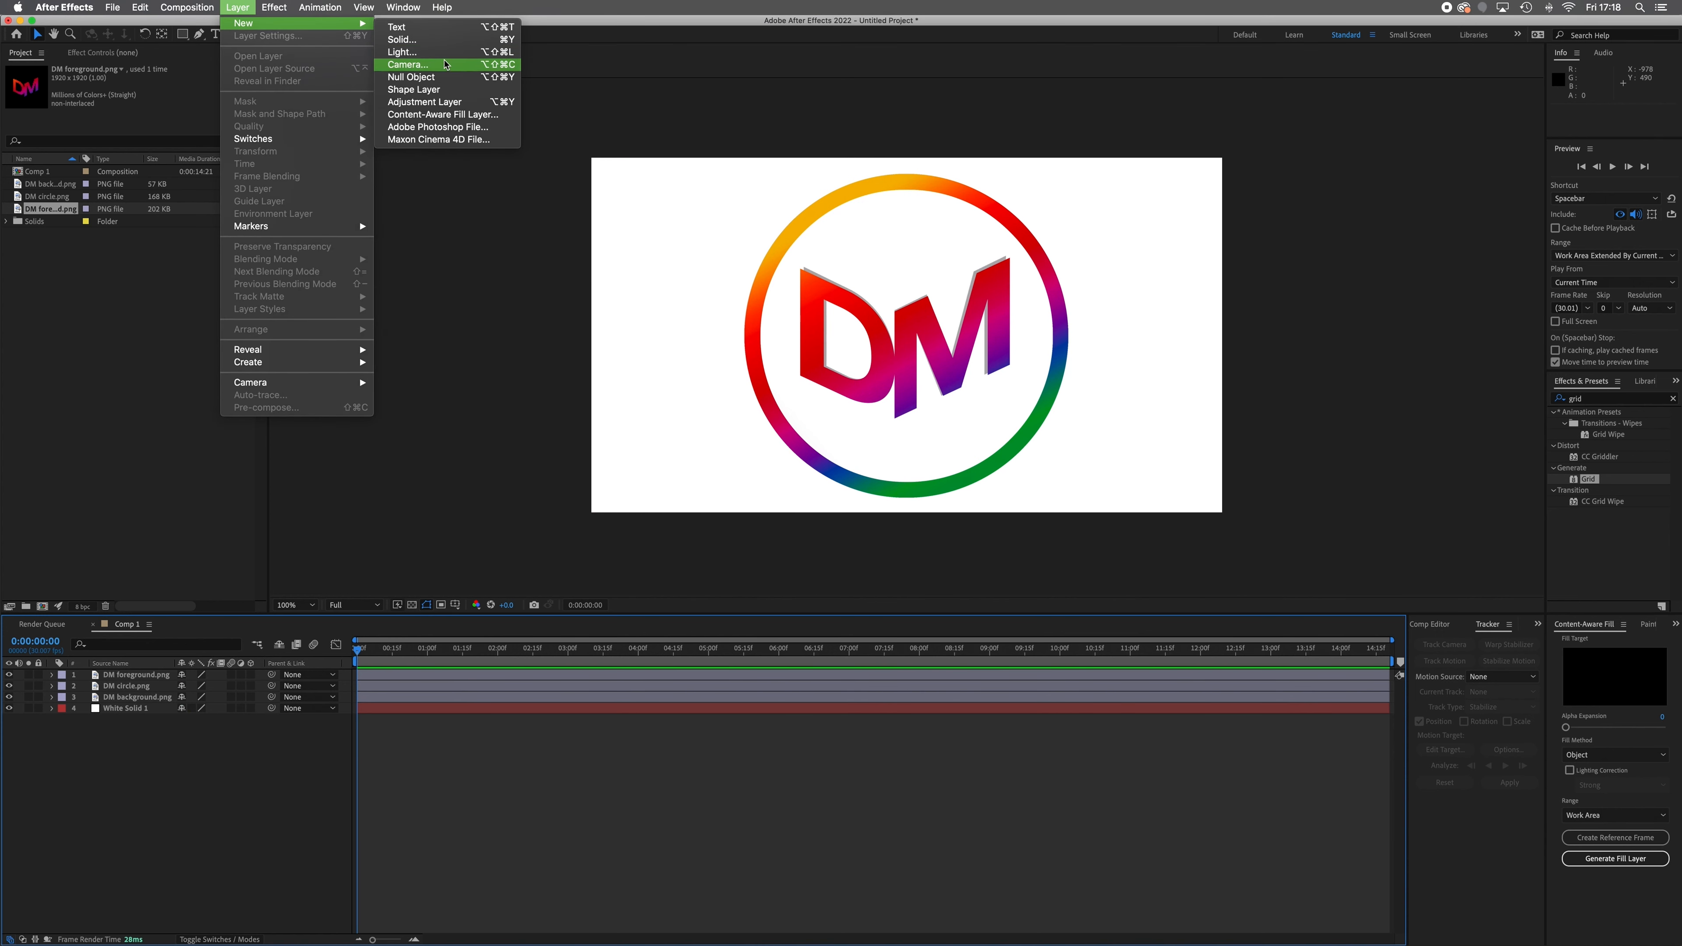
pyautogui.click(444, 67)
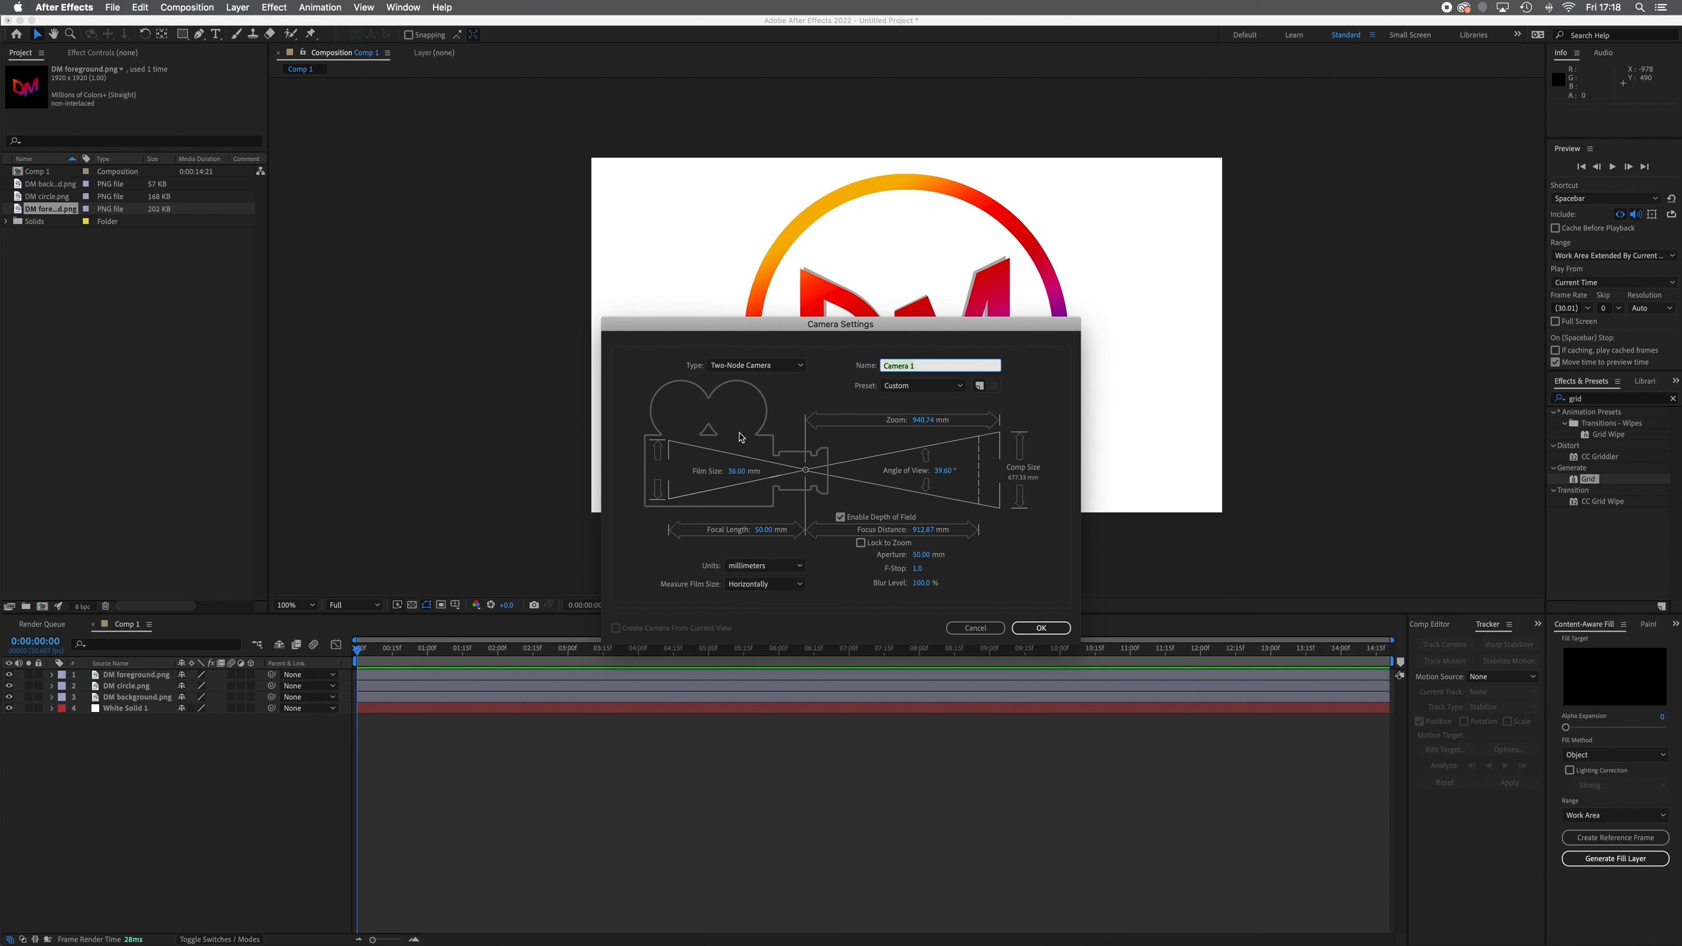
pyautogui.click(790, 370)
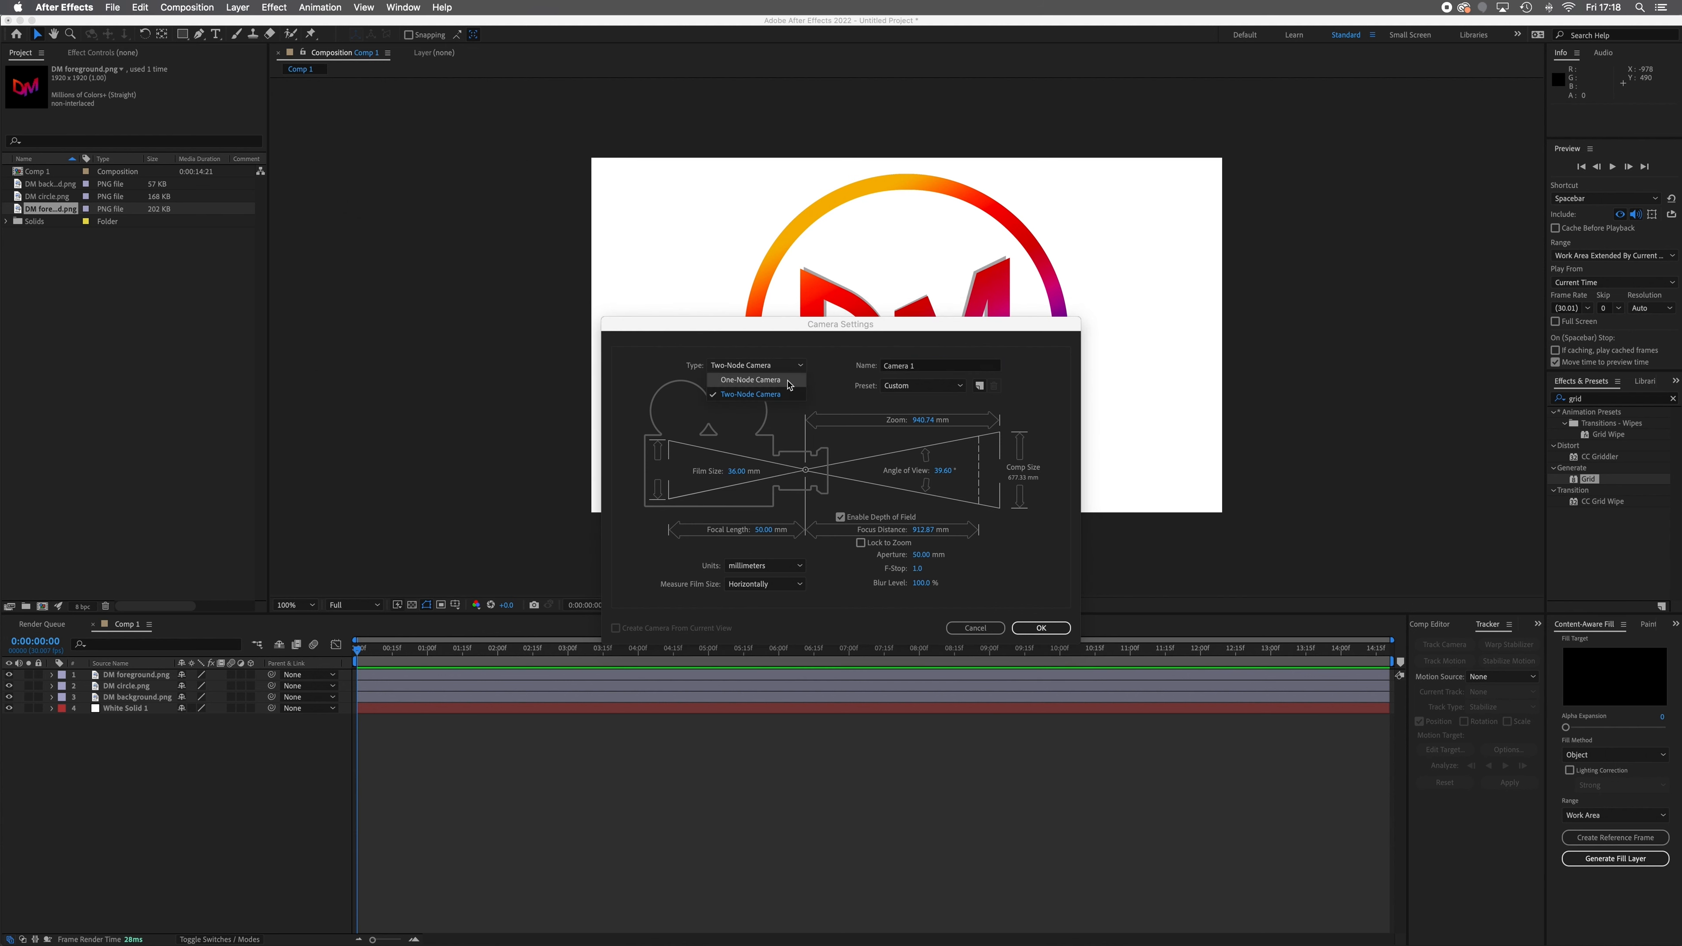
pyautogui.click(788, 382)
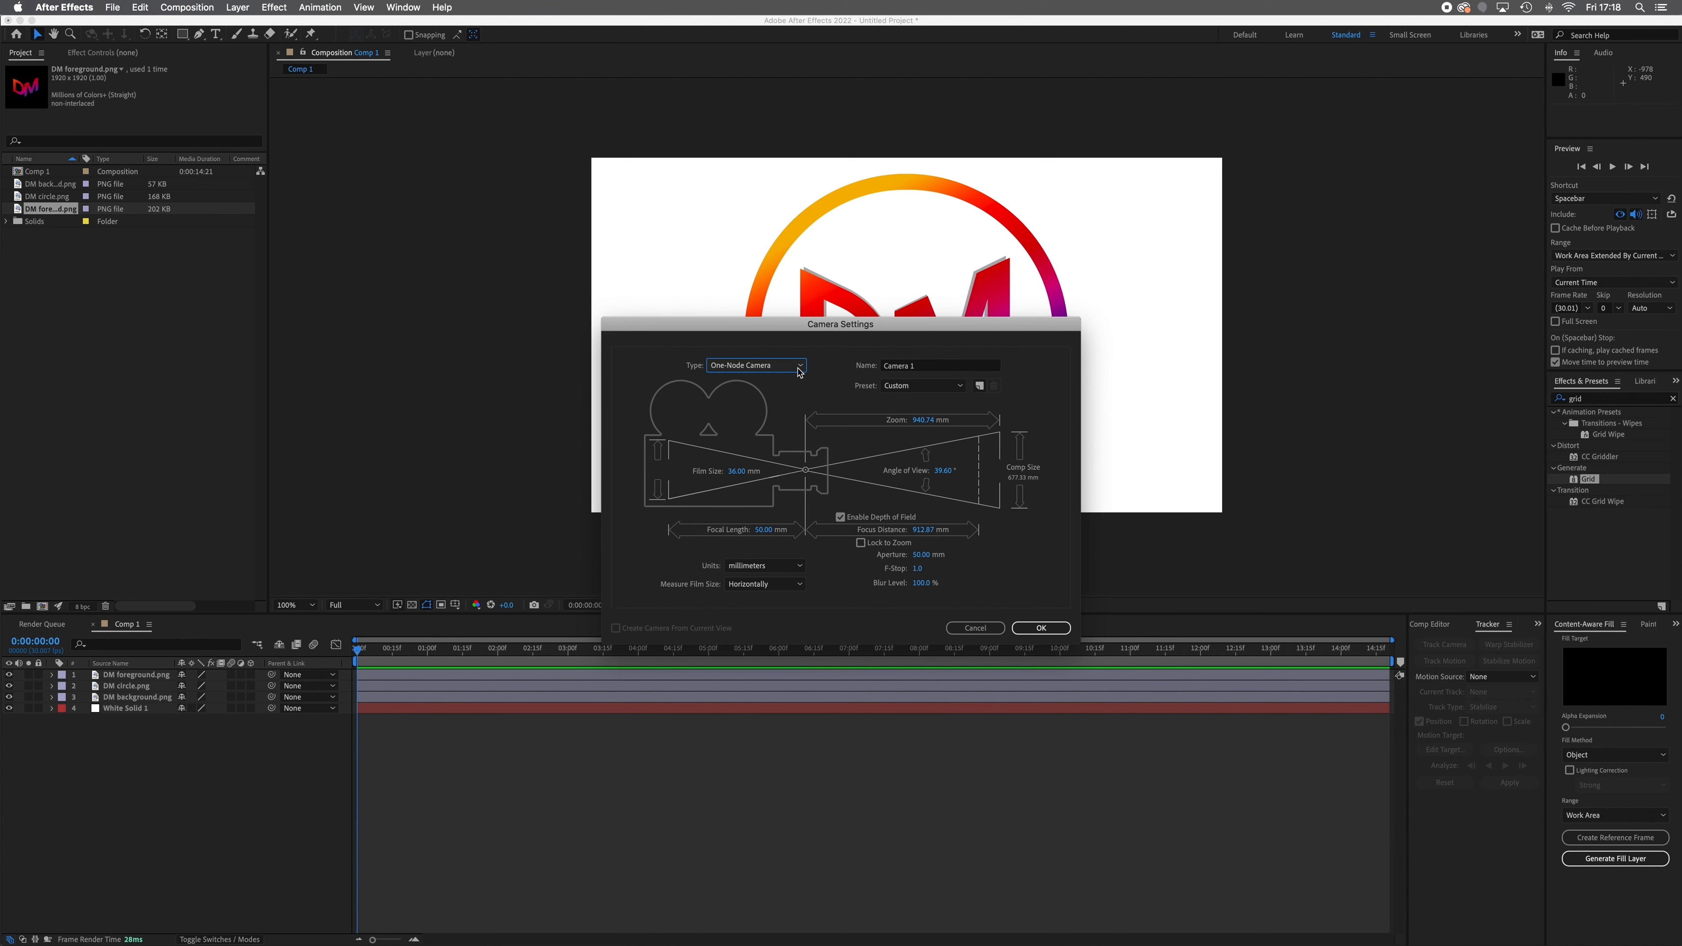
pyautogui.click(787, 366)
pyautogui.click(784, 395)
pyautogui.click(961, 387)
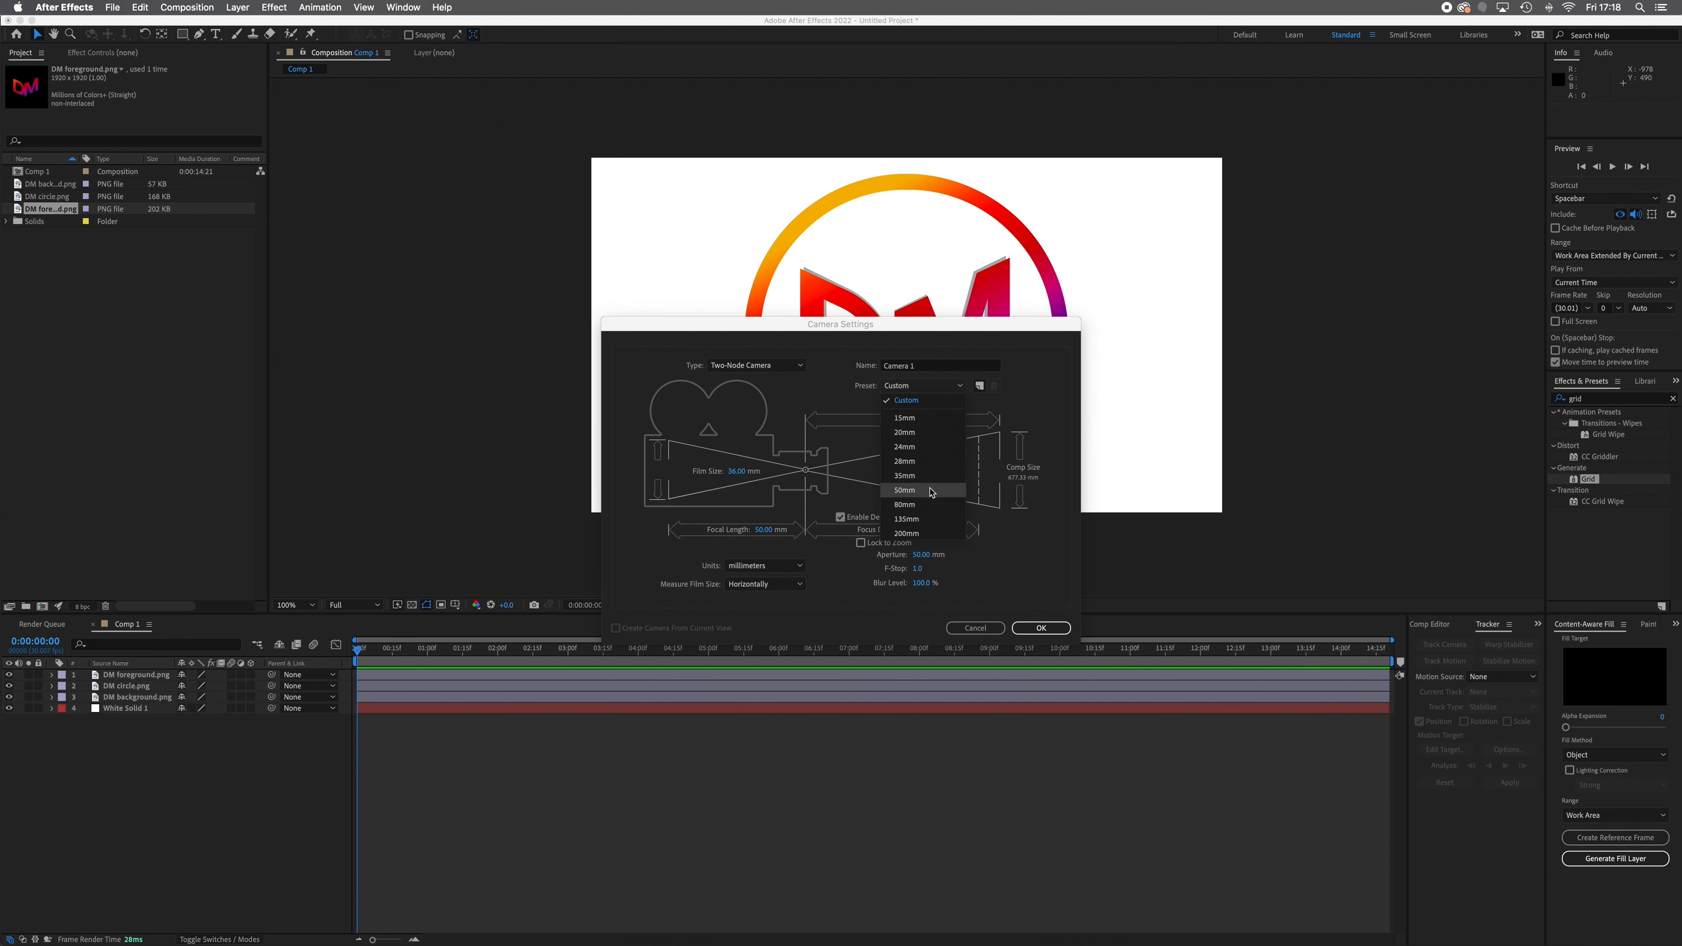
pyautogui.click(929, 491)
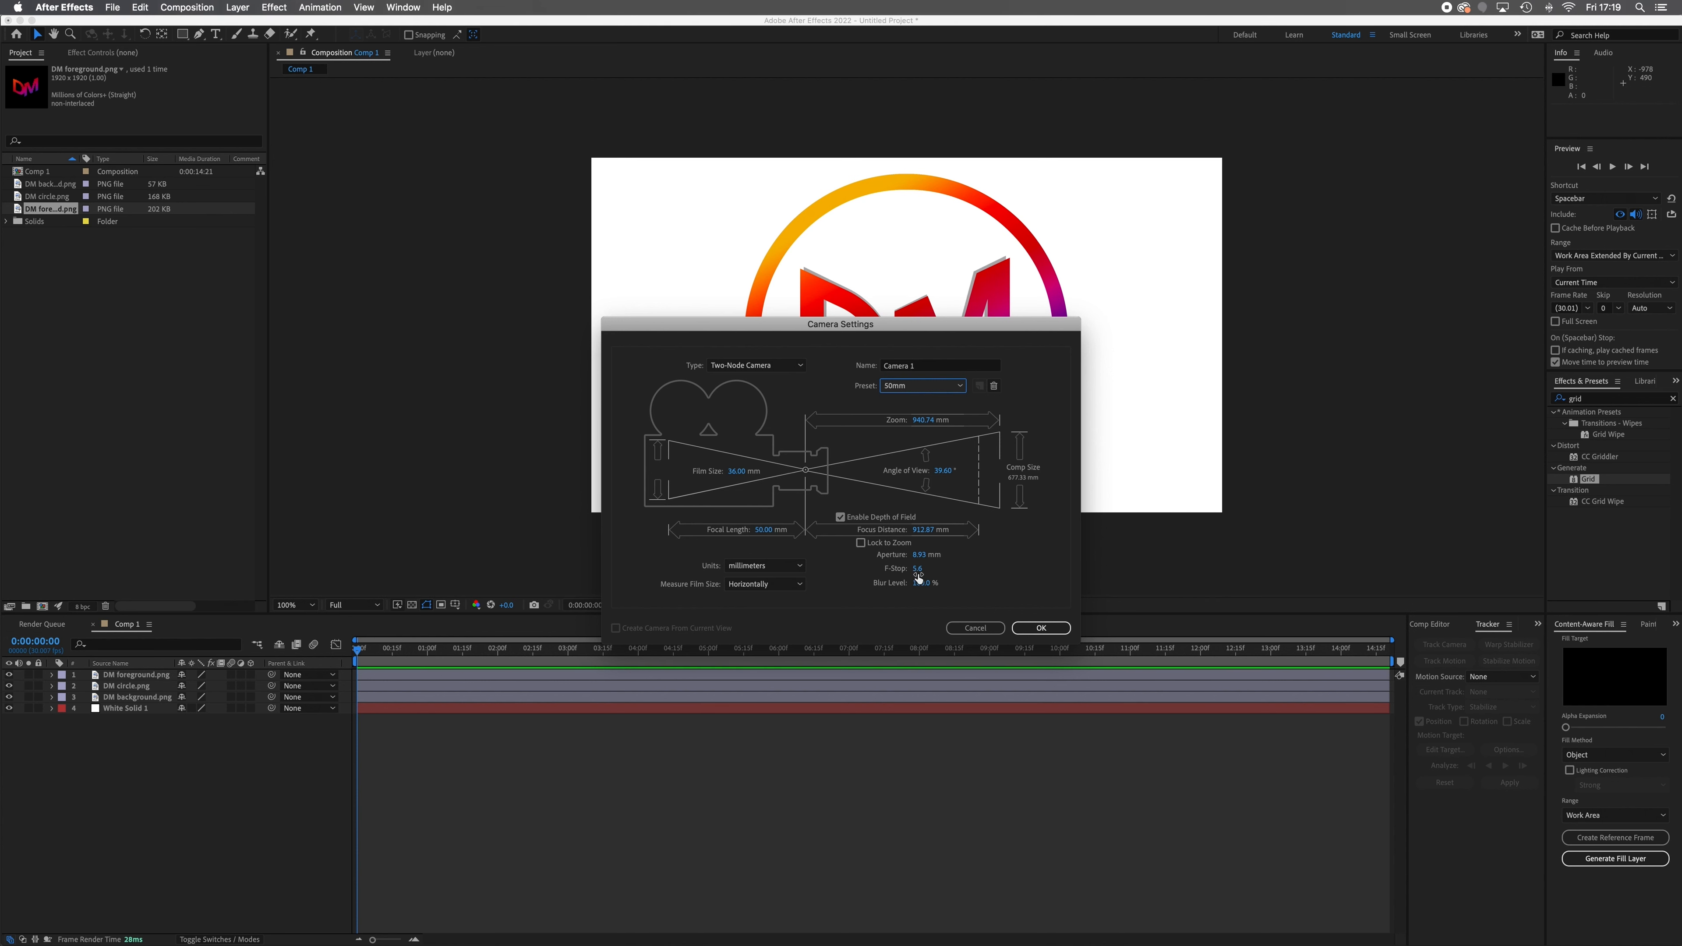
# Set the camera's F-Stop to 1.0 and Blur Level to 700% with depth of field enabled, and create it
pyautogui.click(917, 569)
pyautogui.write('2')
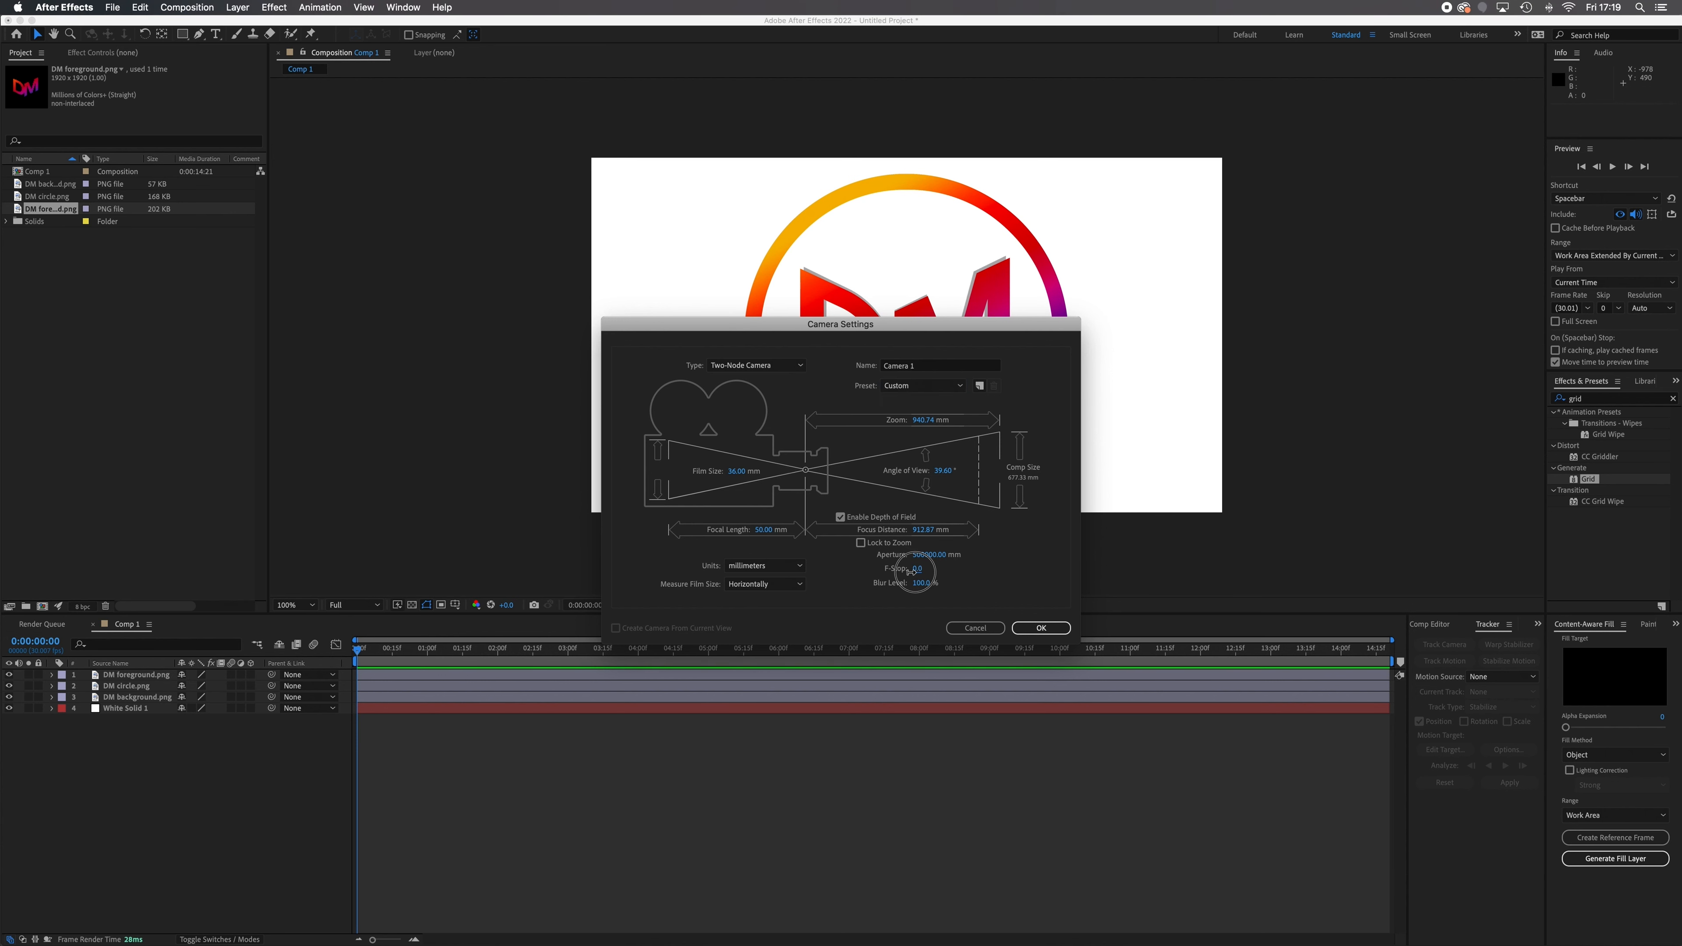
pyautogui.press('Return')
pyautogui.click(843, 520)
pyautogui.click(841, 518)
pyautogui.click(920, 583)
pyautogui.write('700')
pyautogui.press('Return')
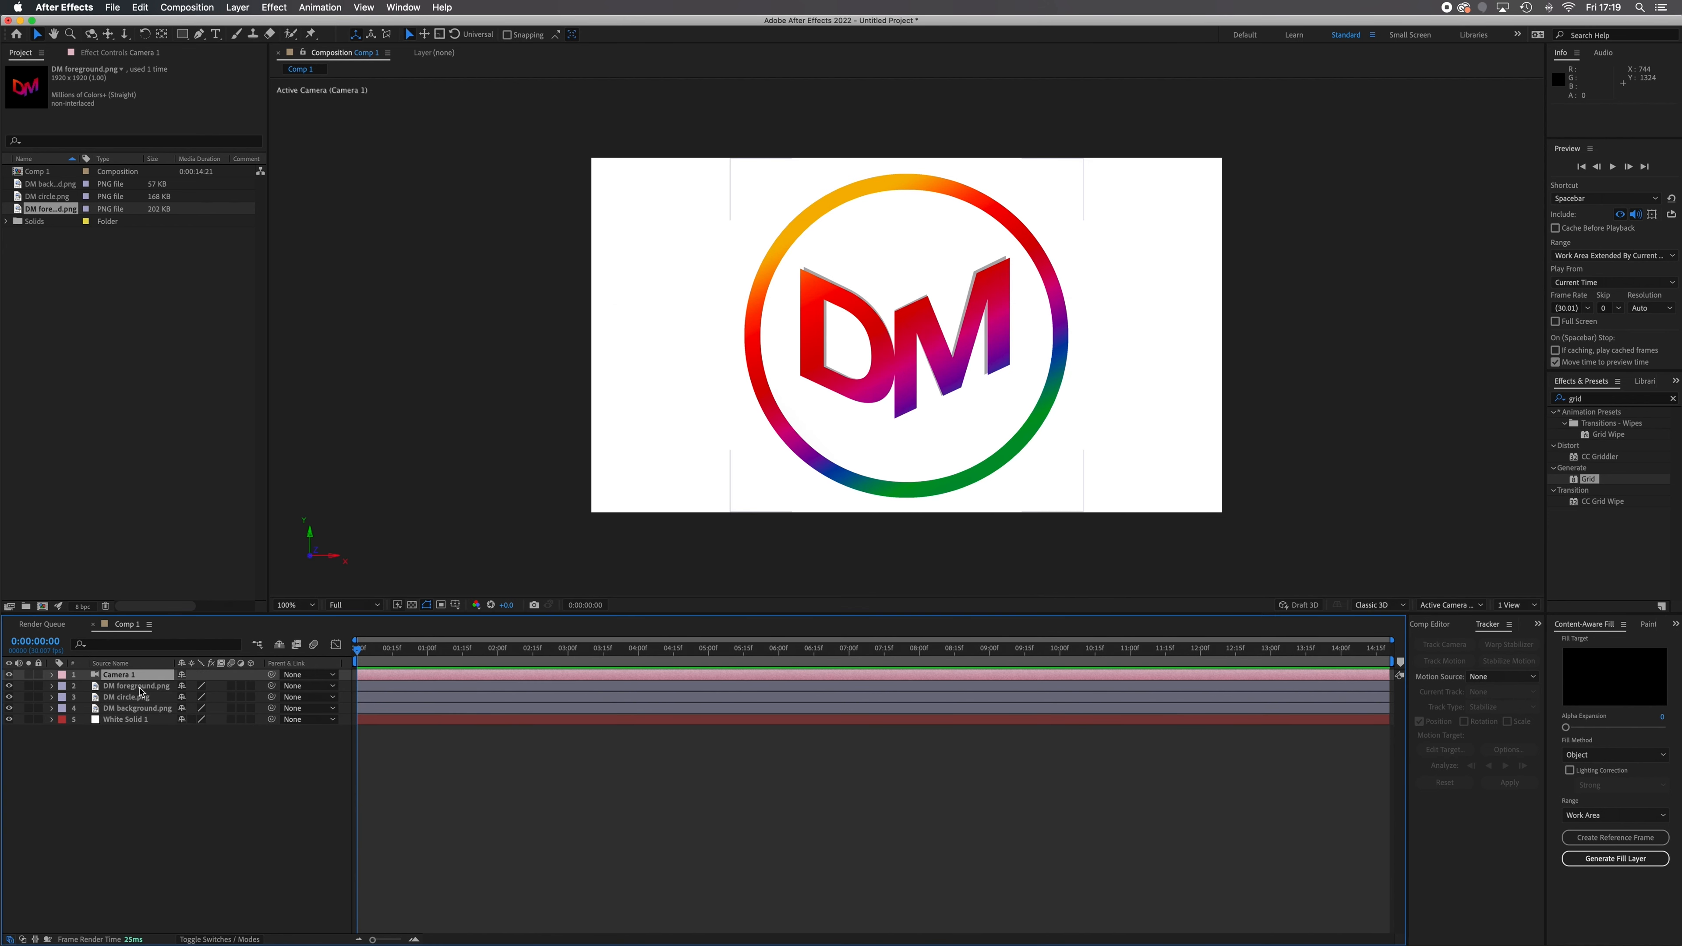
pyautogui.press('super+shift+y')
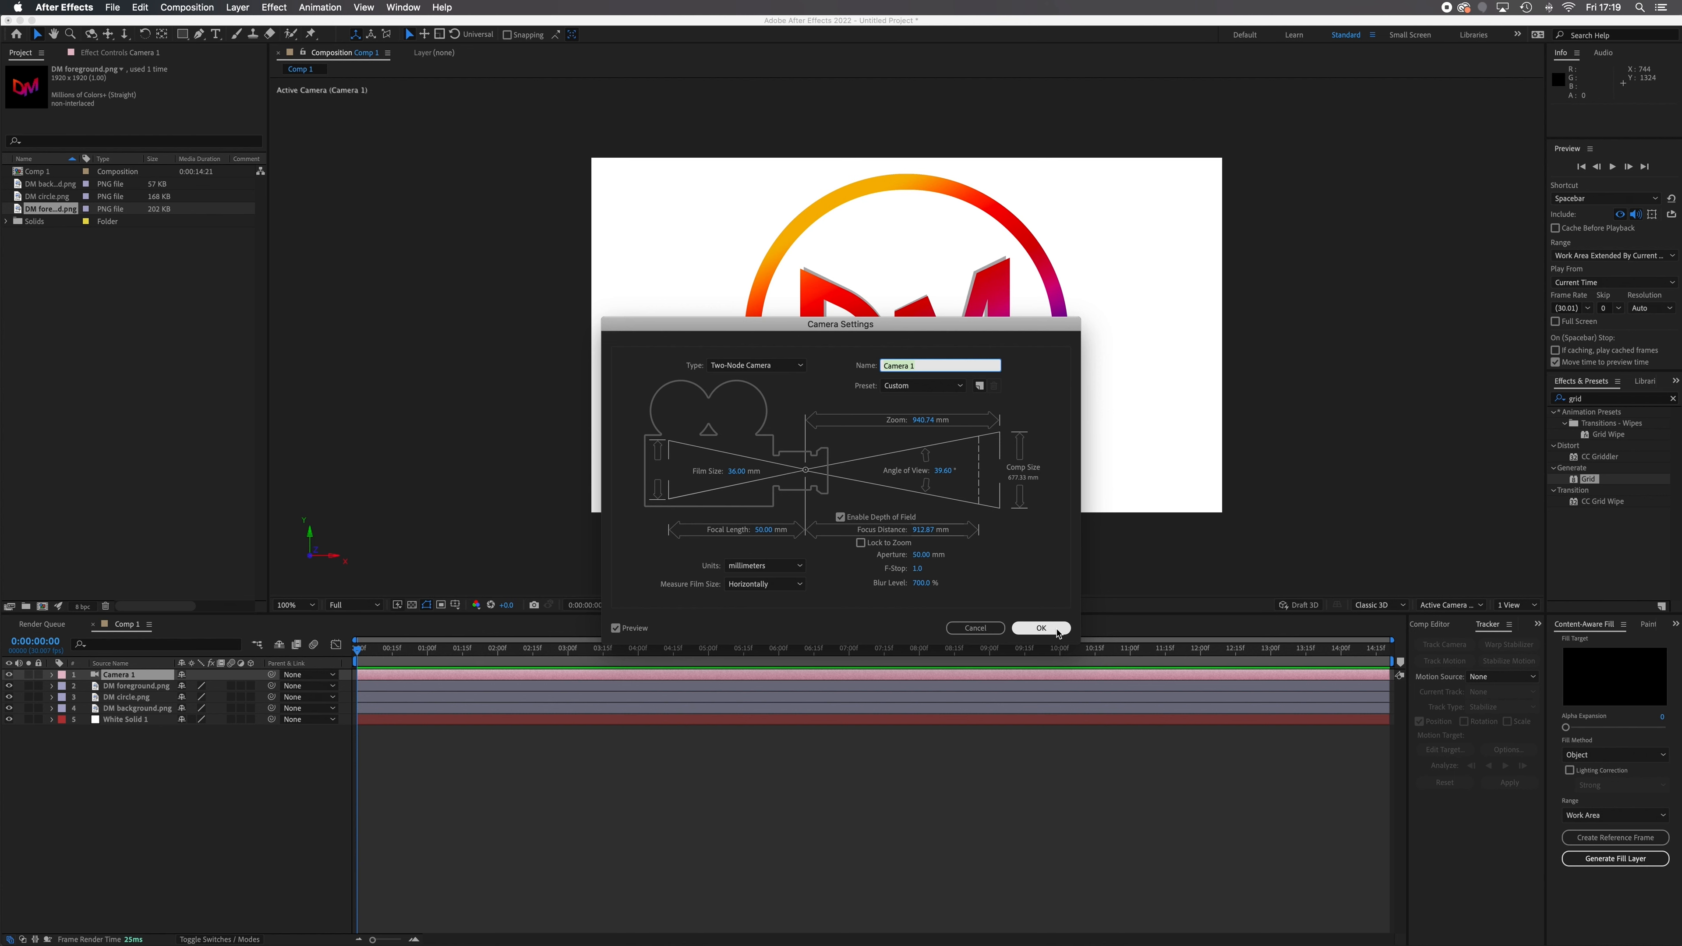
pyautogui.click(1041, 628)
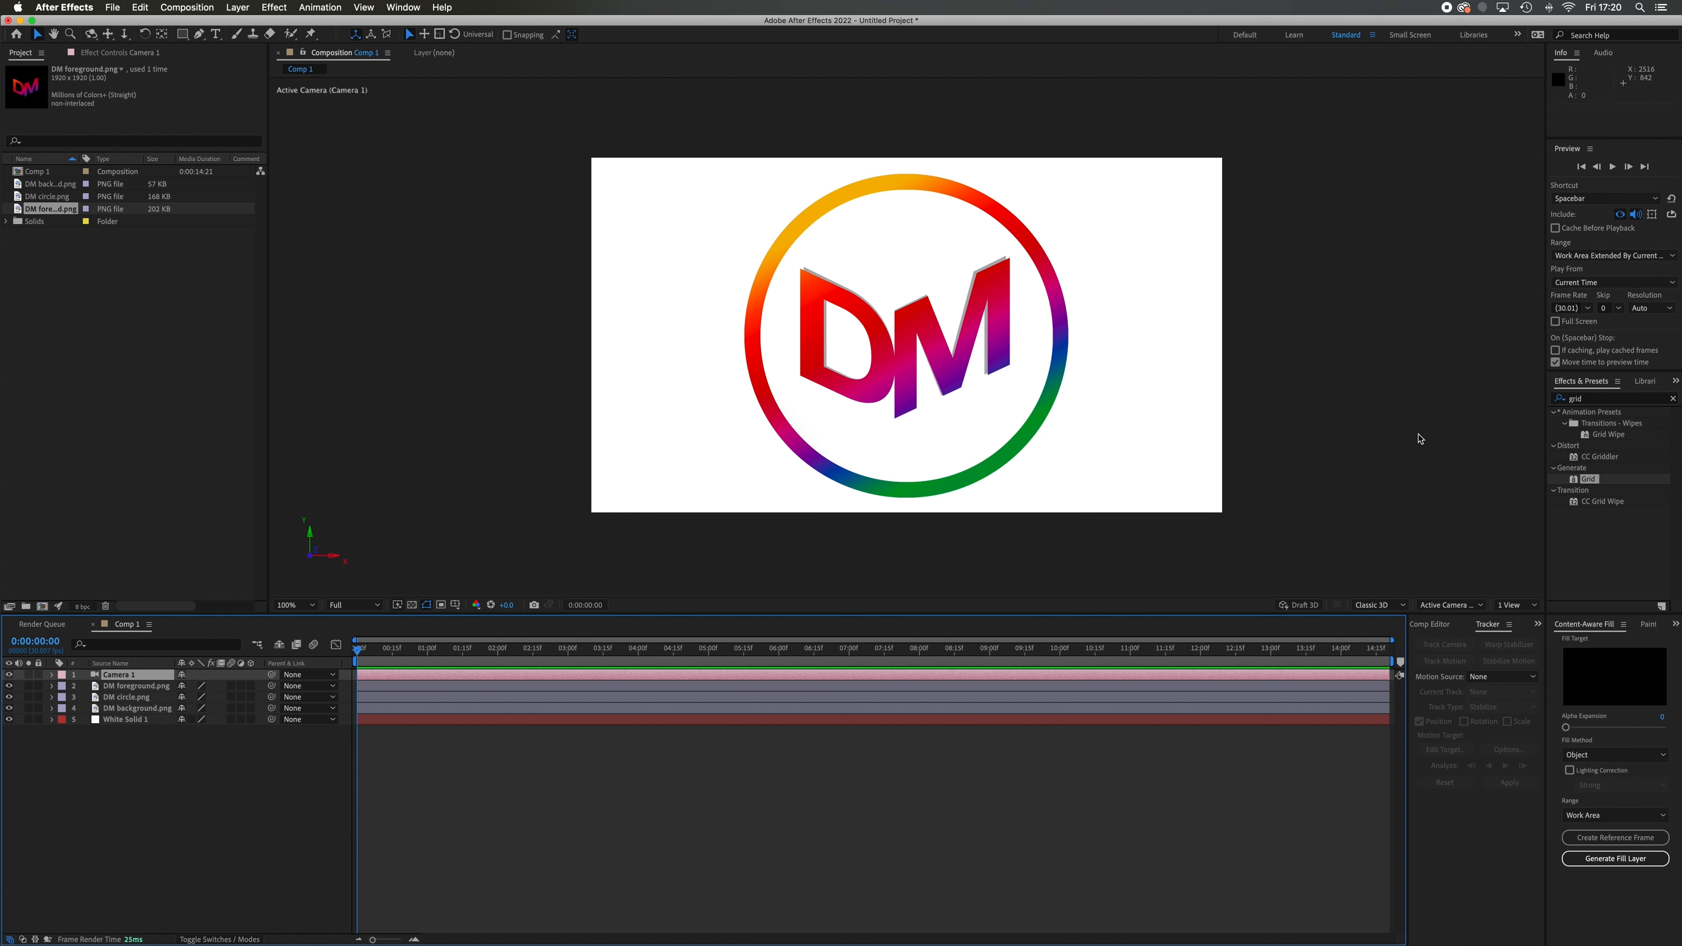
# Switch the composition viewer to a 2 Views layout and set the Custom View 1 magnification to 50%
pyautogui.click(1530, 608)
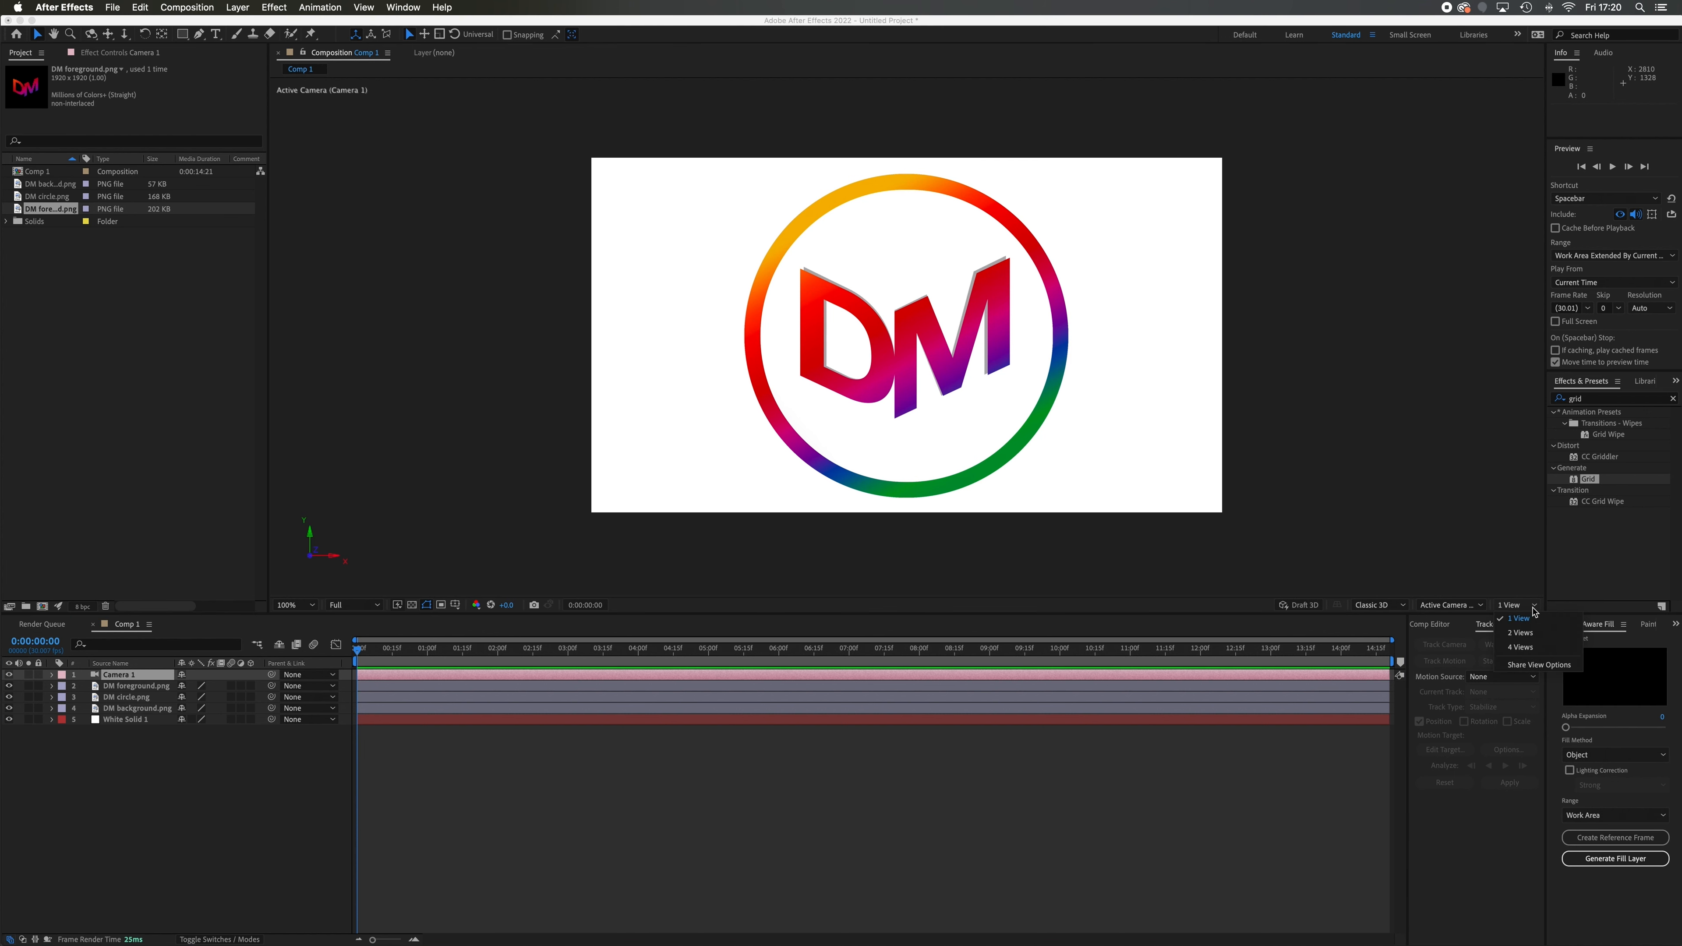
pyautogui.click(1520, 633)
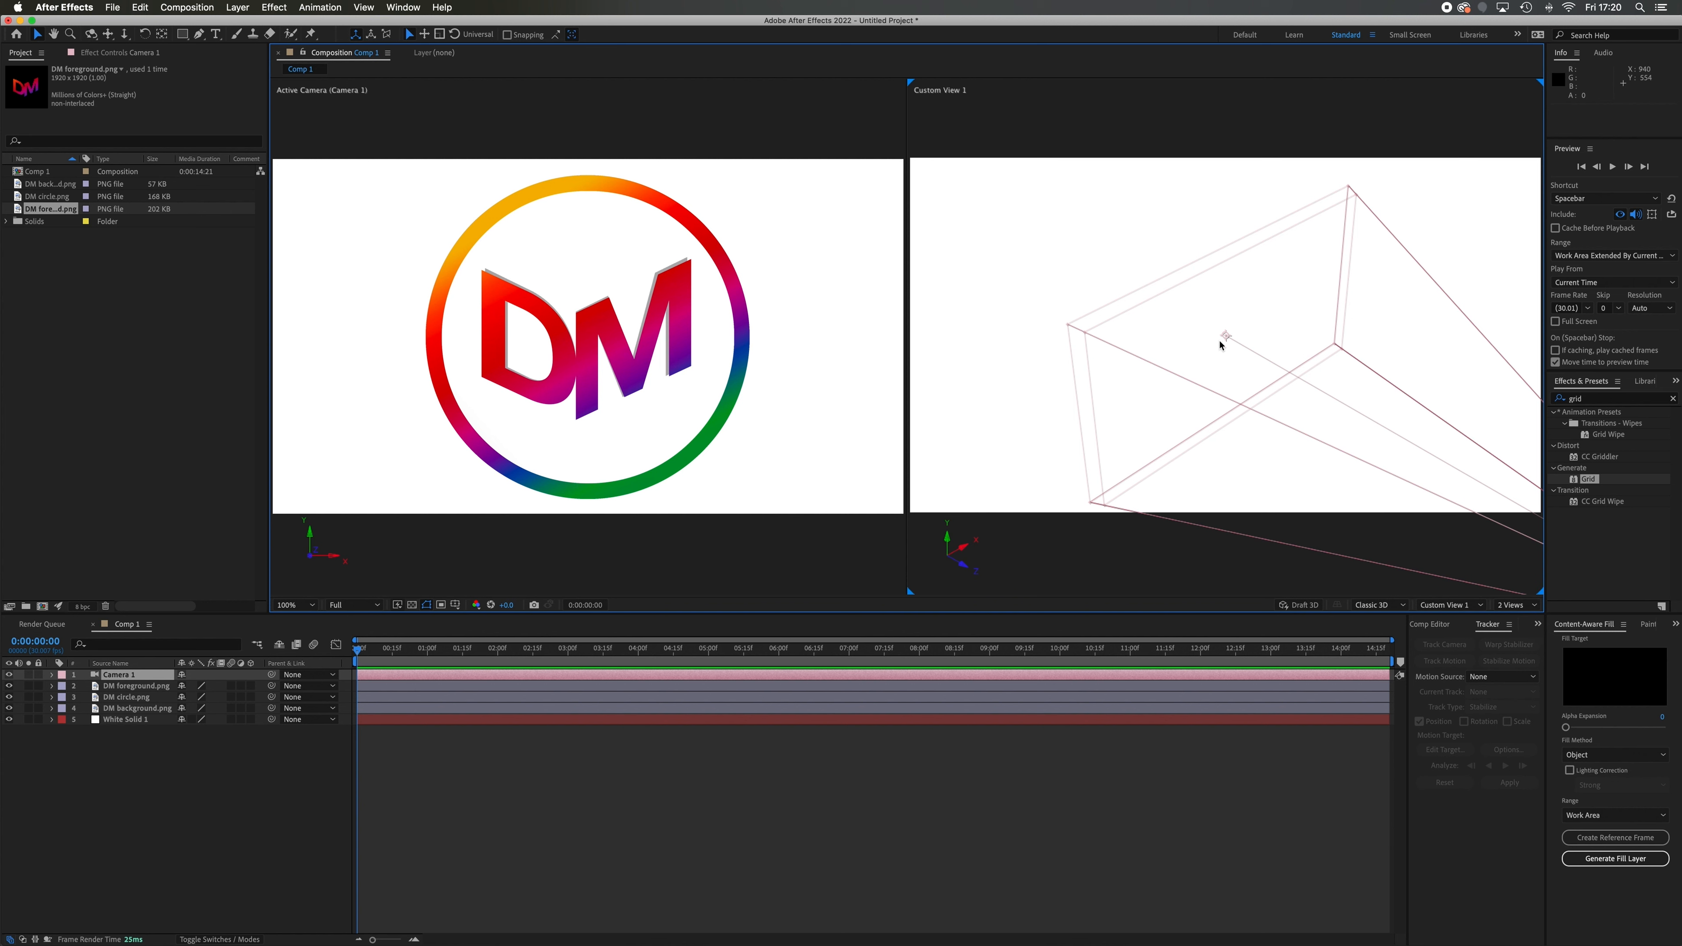
pyautogui.press(',')
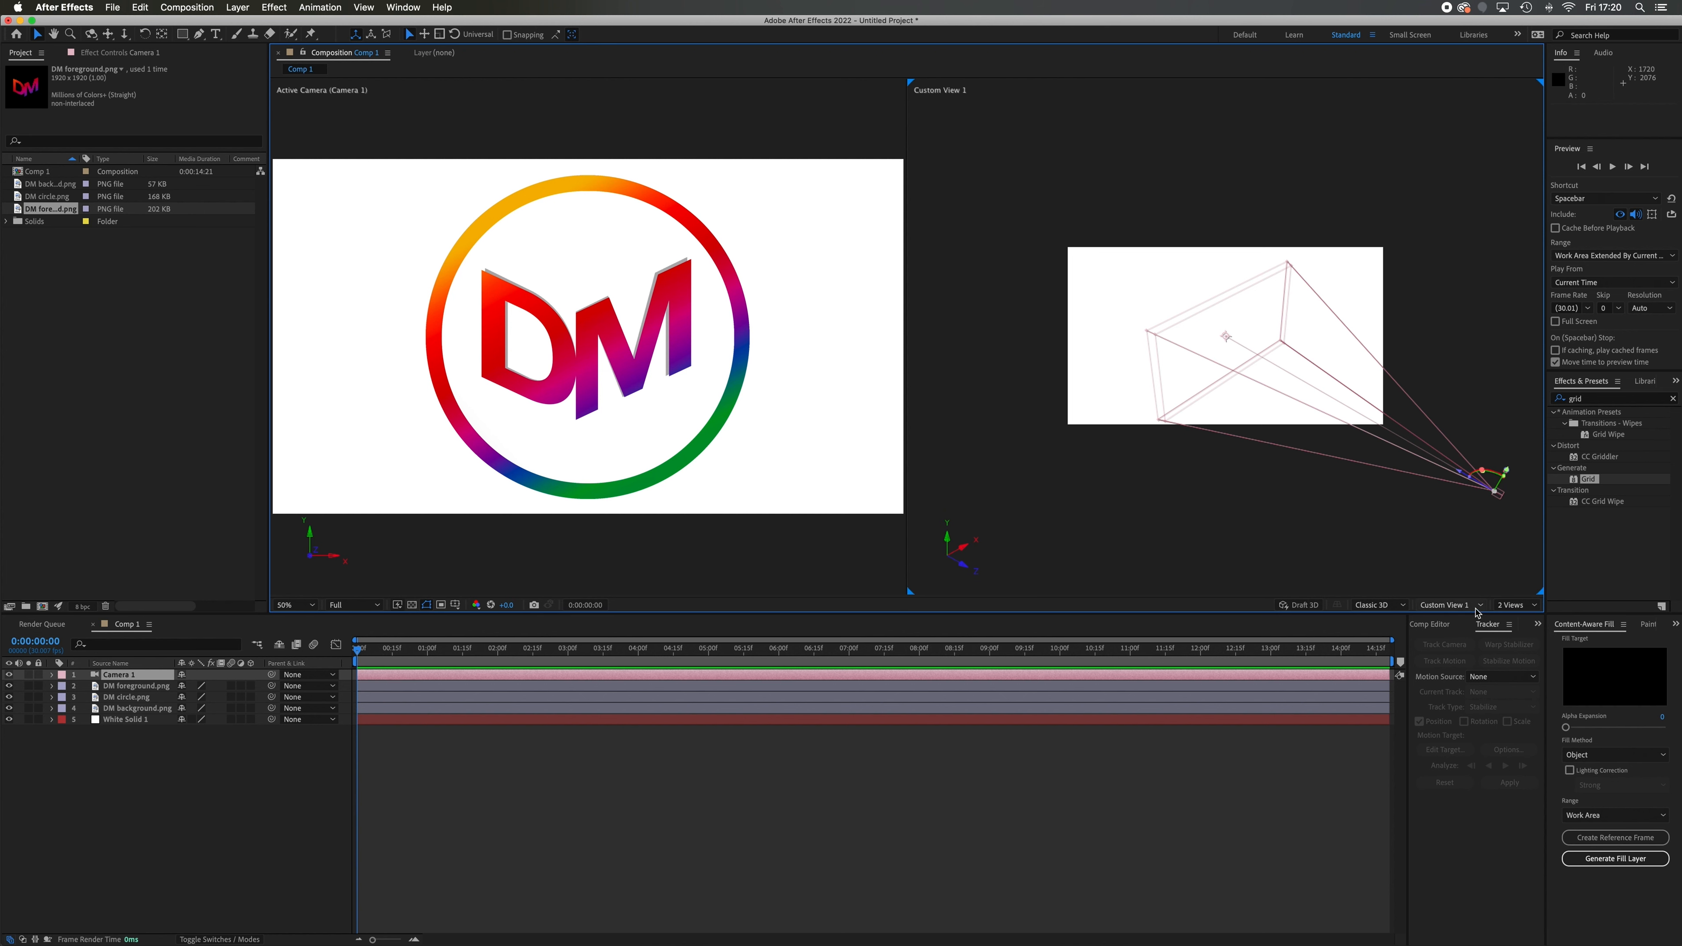
# Look at the camera from the Front and Top views, and return the second viewer to Custom View 1
pyautogui.click(1480, 608)
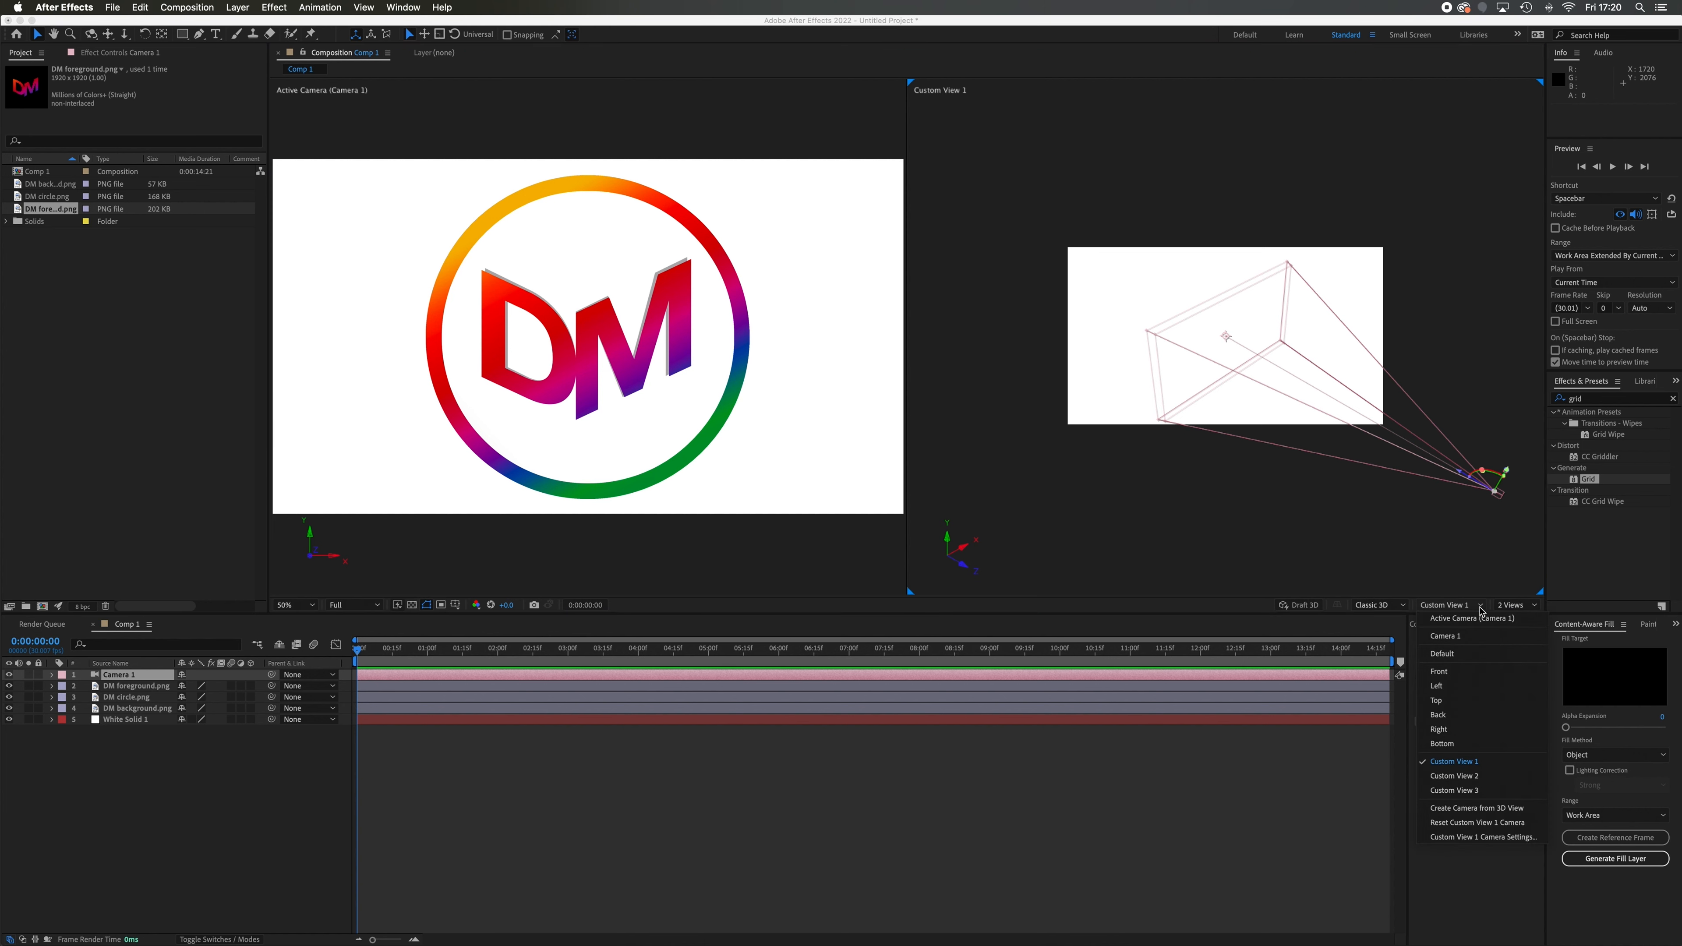
pyautogui.click(1440, 671)
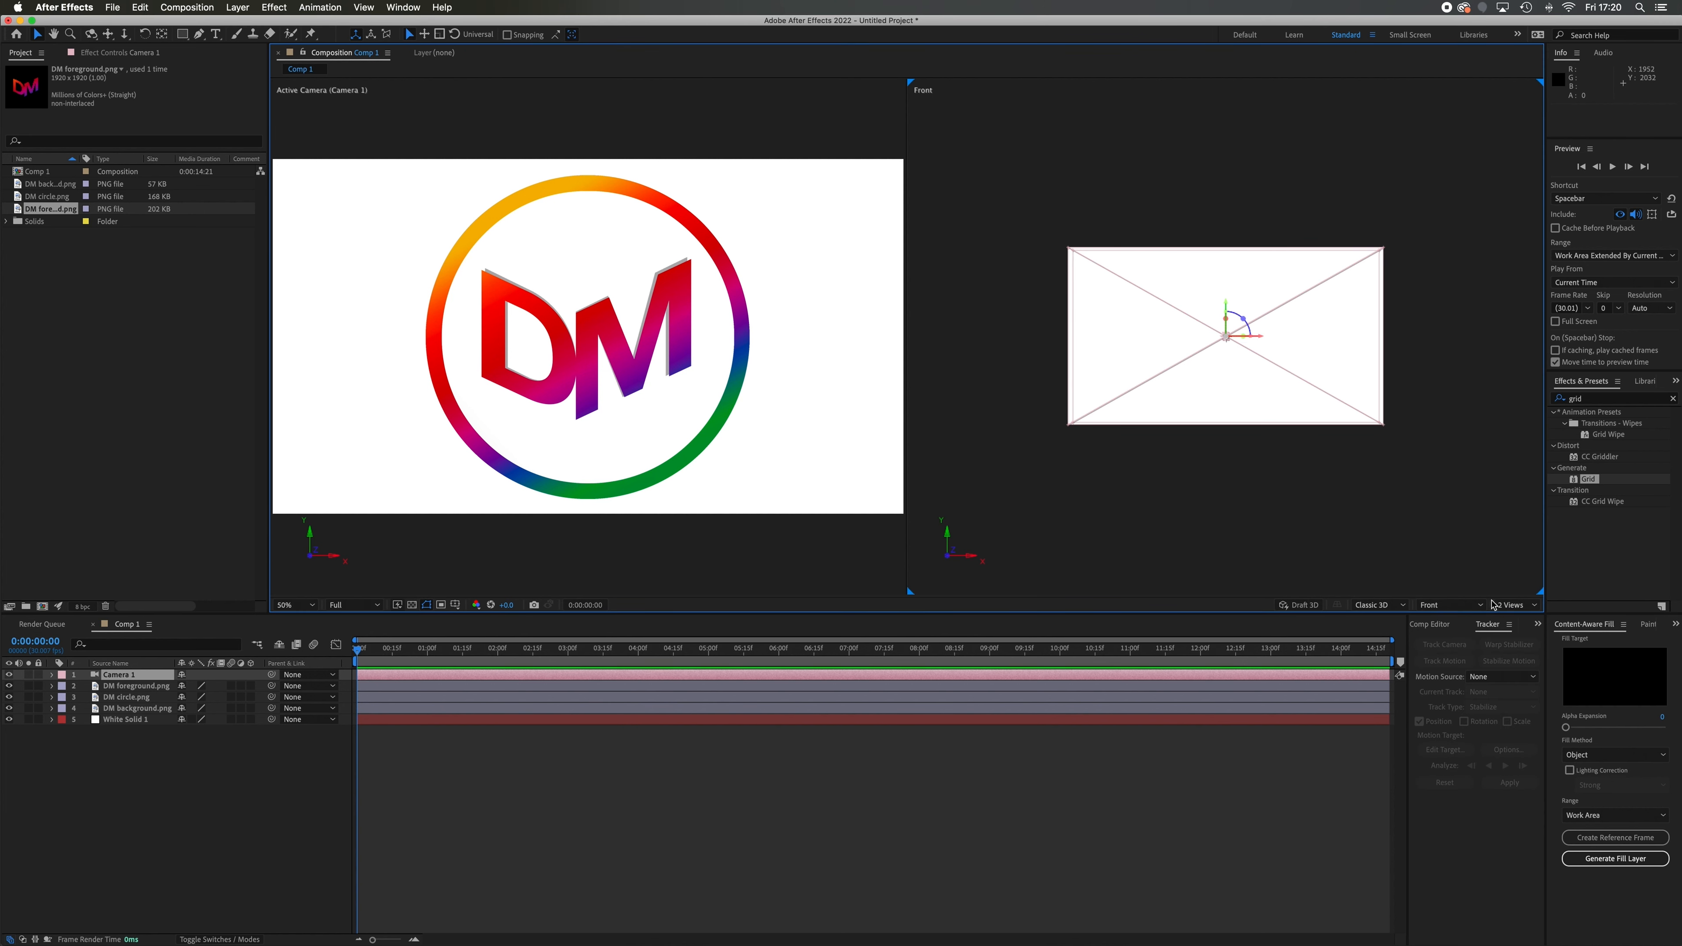
pyautogui.click(1481, 605)
pyautogui.click(1450, 703)
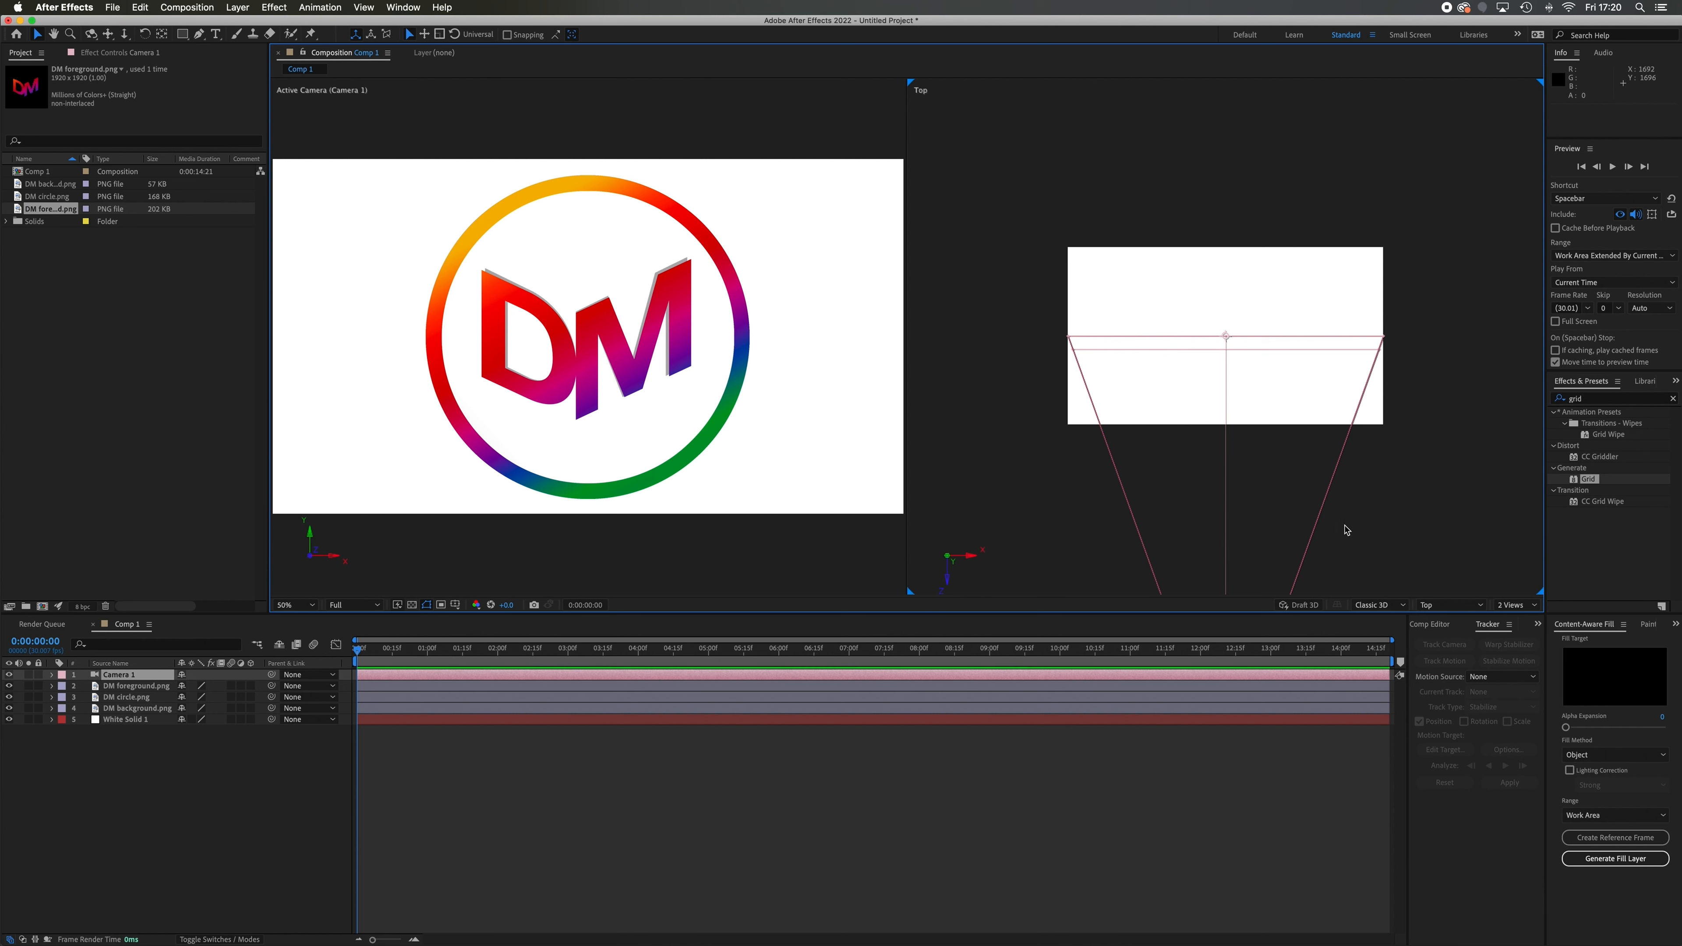
pyautogui.scroll(-3, 1348, 530)
pyautogui.scroll(1, 1346, 529)
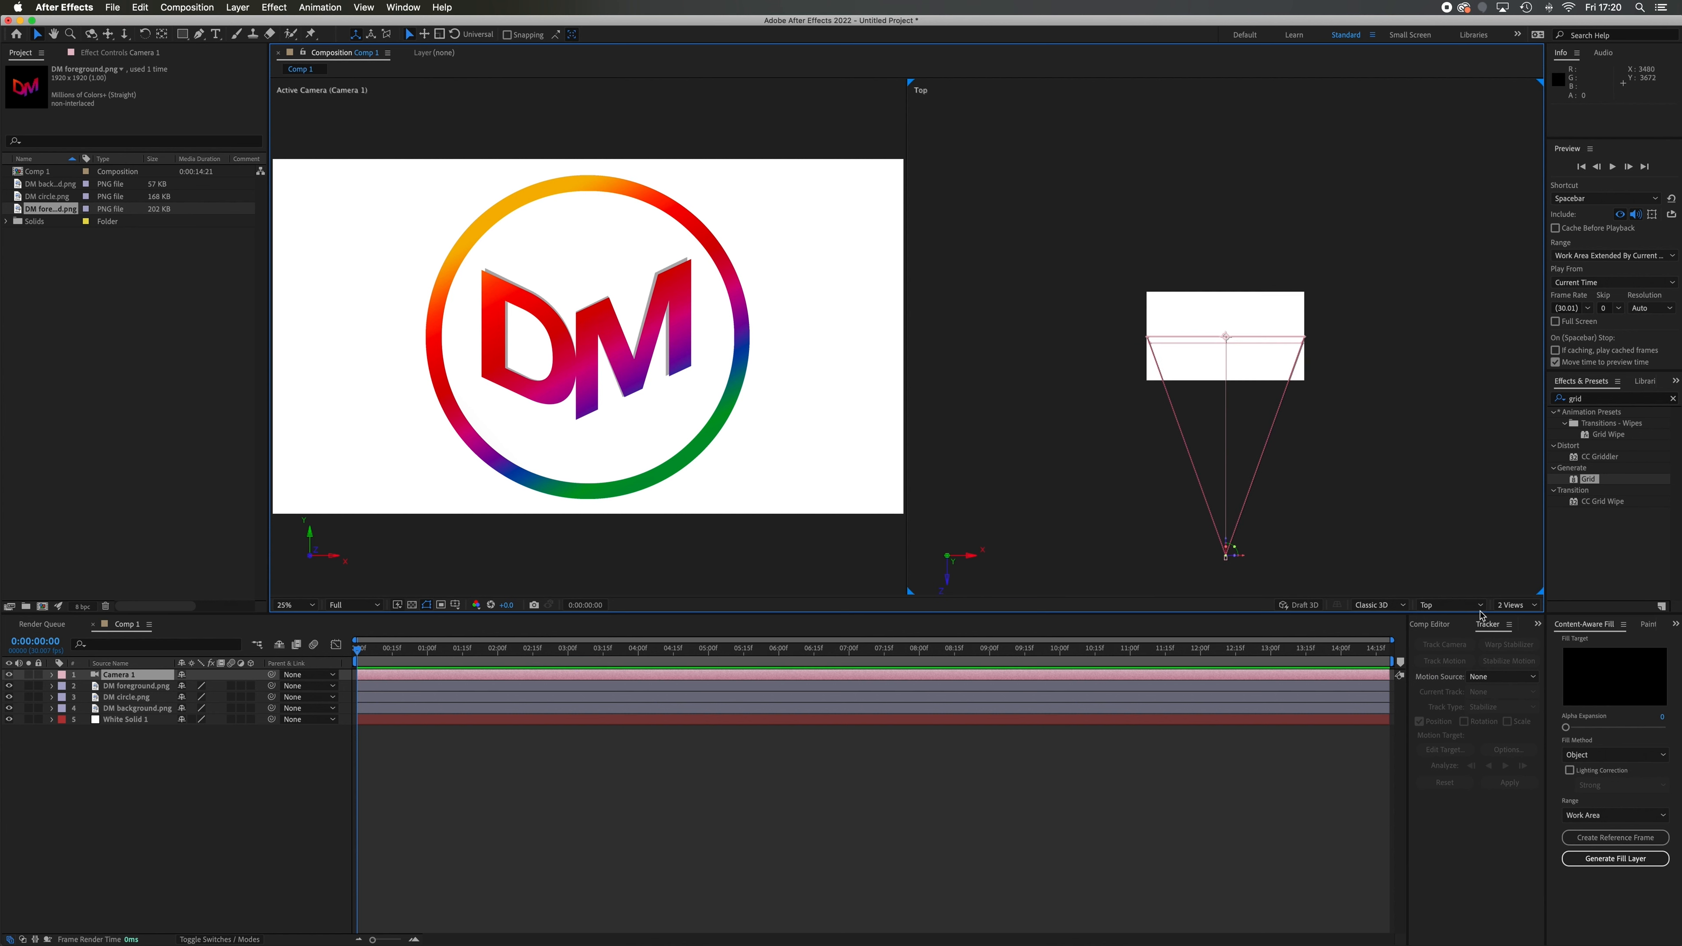
pyautogui.click(1481, 605)
pyautogui.click(1472, 767)
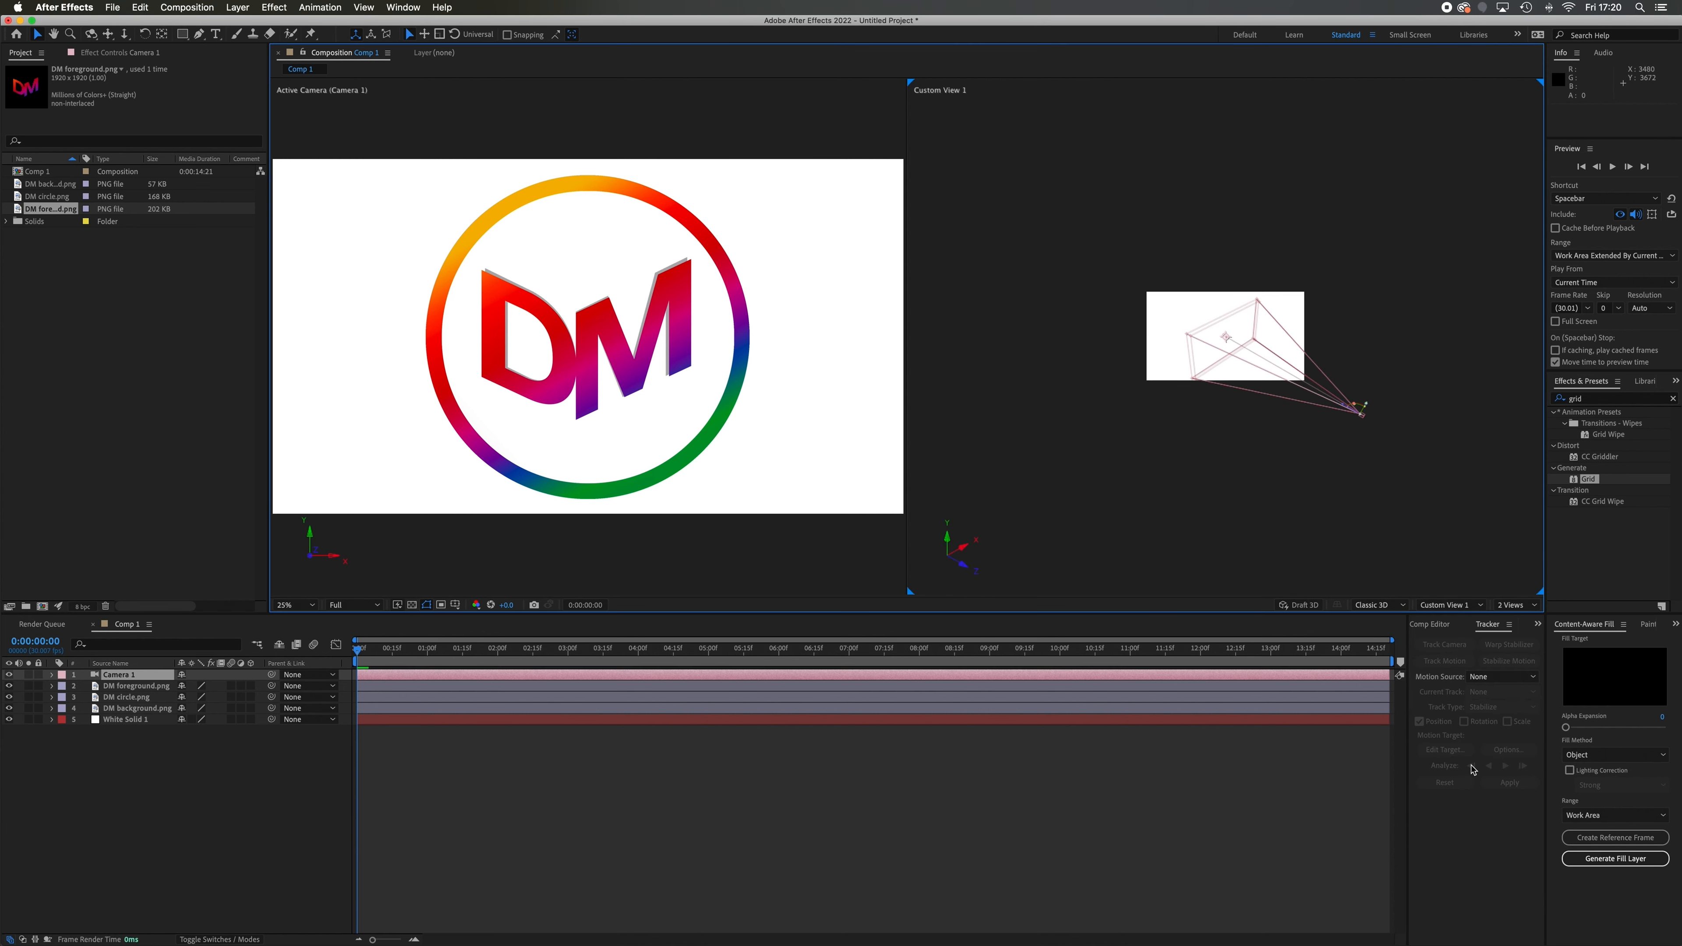
pyautogui.scroll(1, 1293, 470)
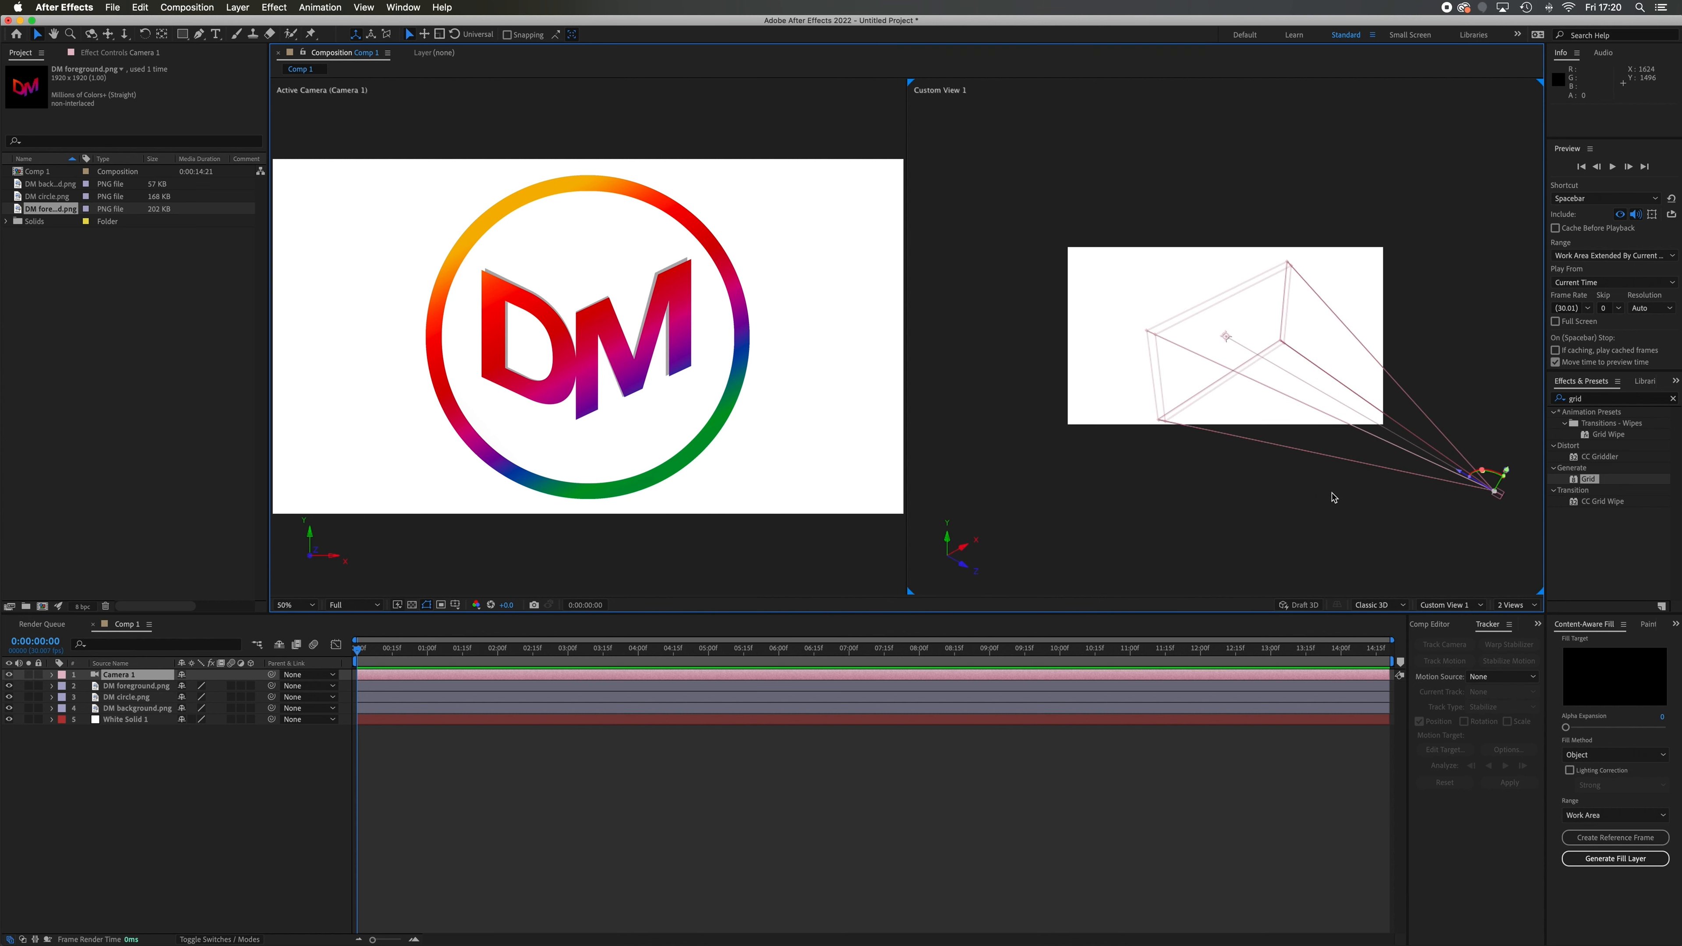
pyautogui.press('h')
pyautogui.moveTo(1342, 489); pyautogui.dragTo(1268, 495)
pyautogui.press('v')
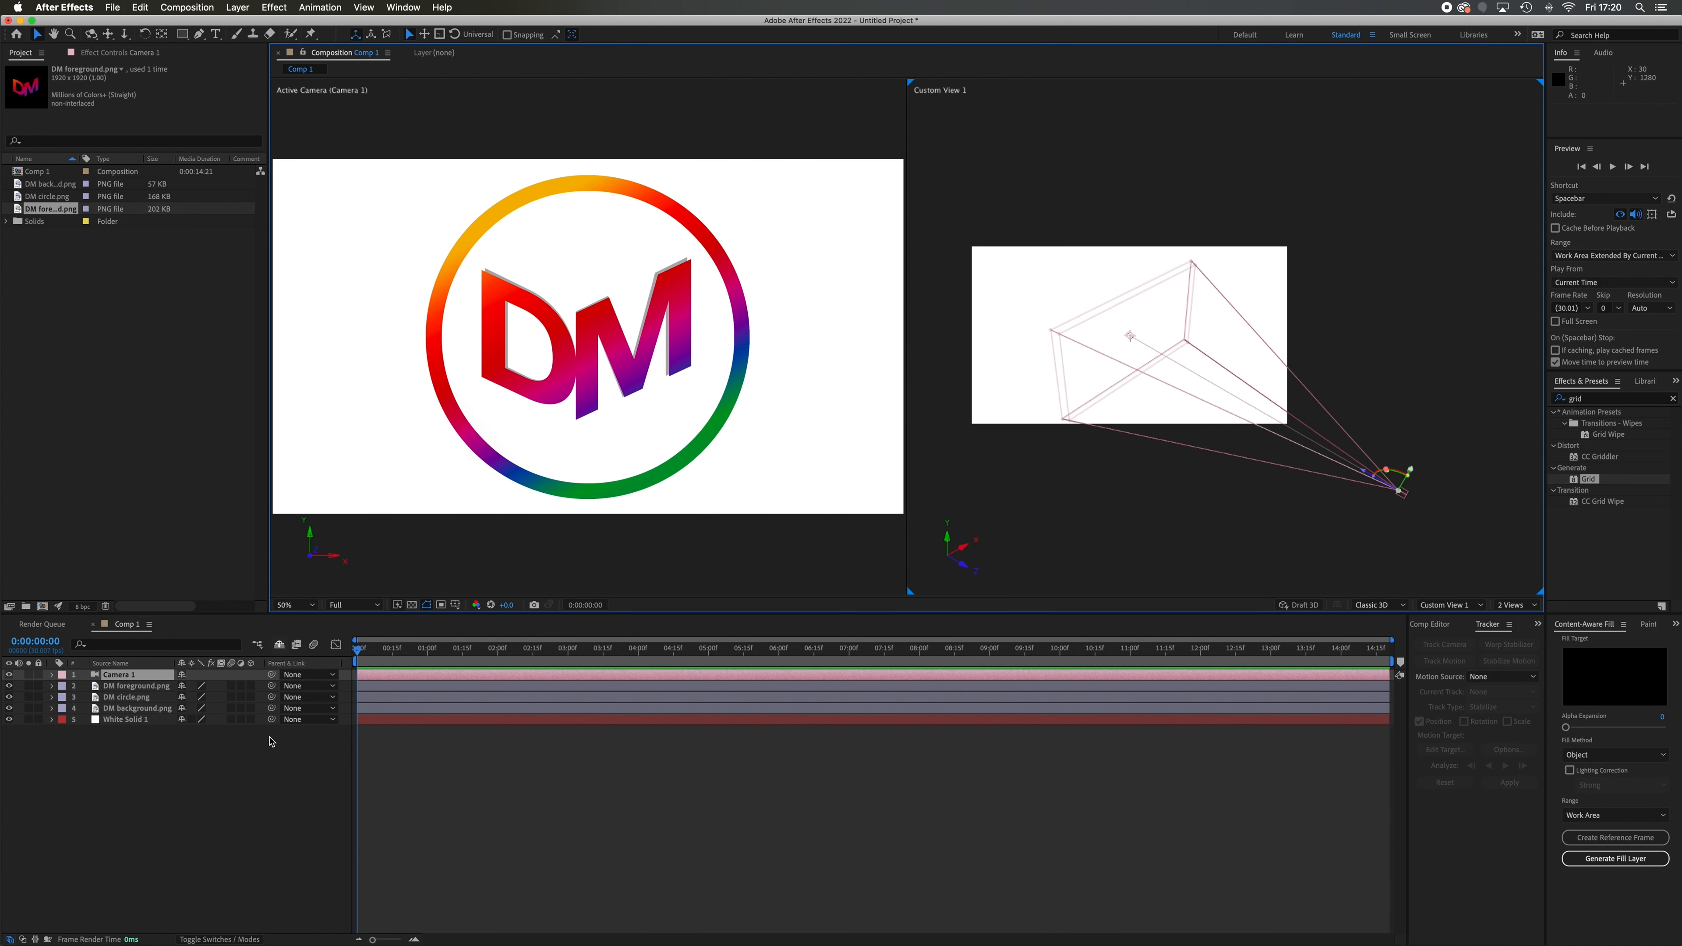
# Make the DM foreground, DM circle and DM background layers 3D layers
pyautogui.click(250, 686)
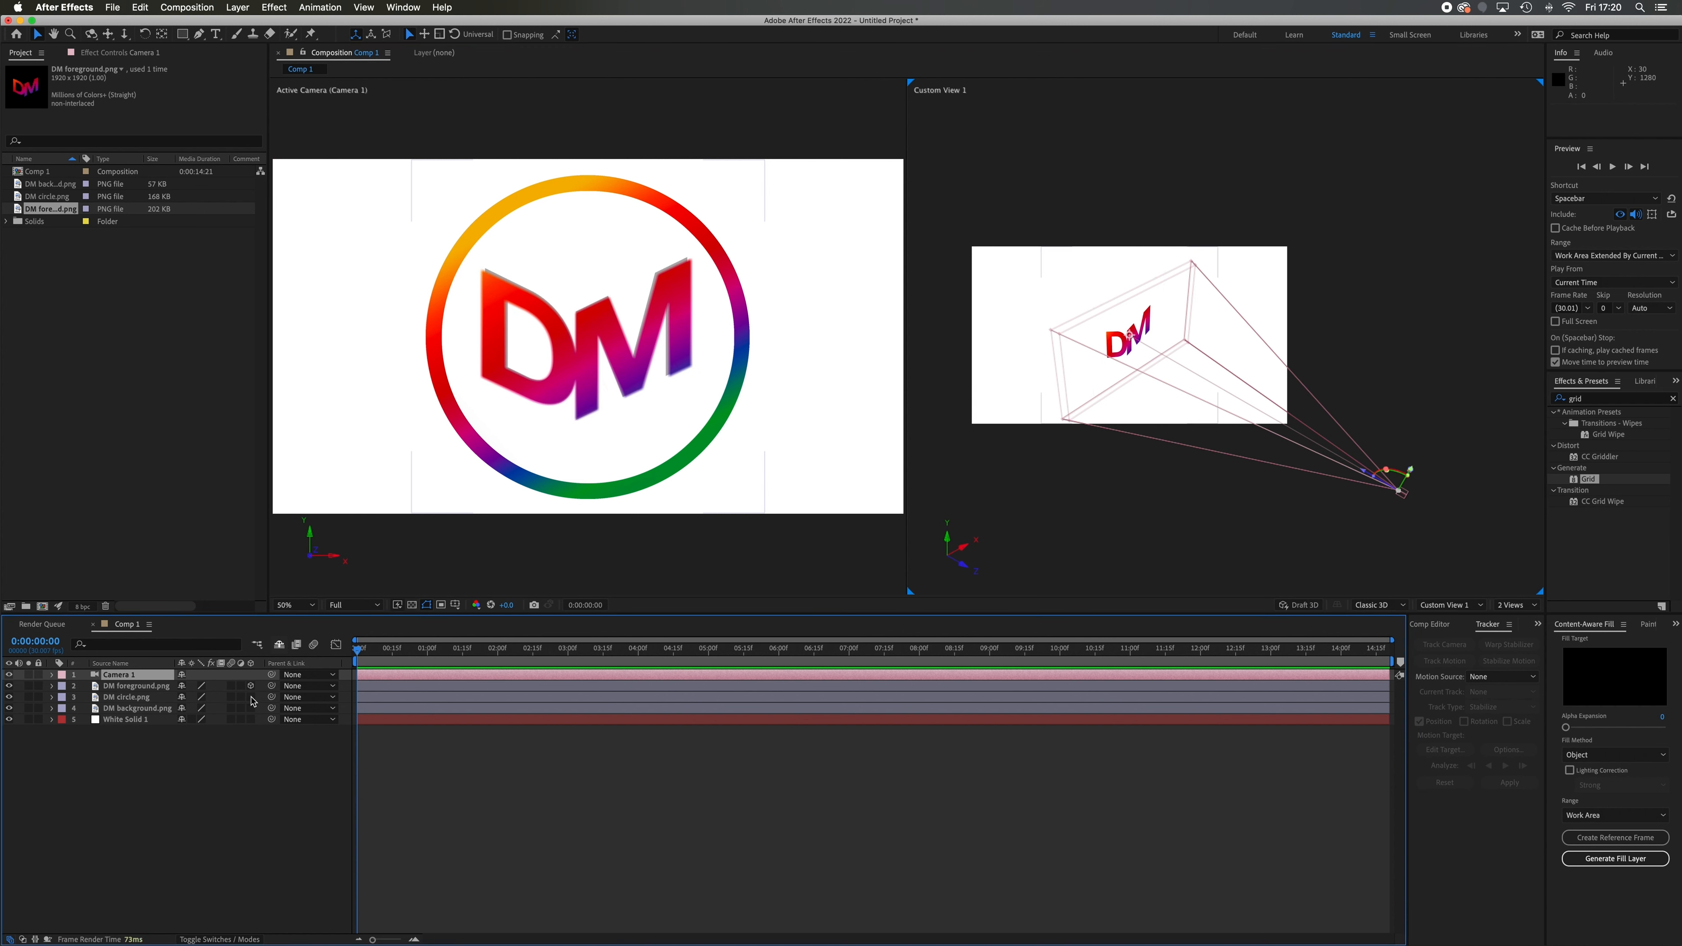
pyautogui.click(251, 696)
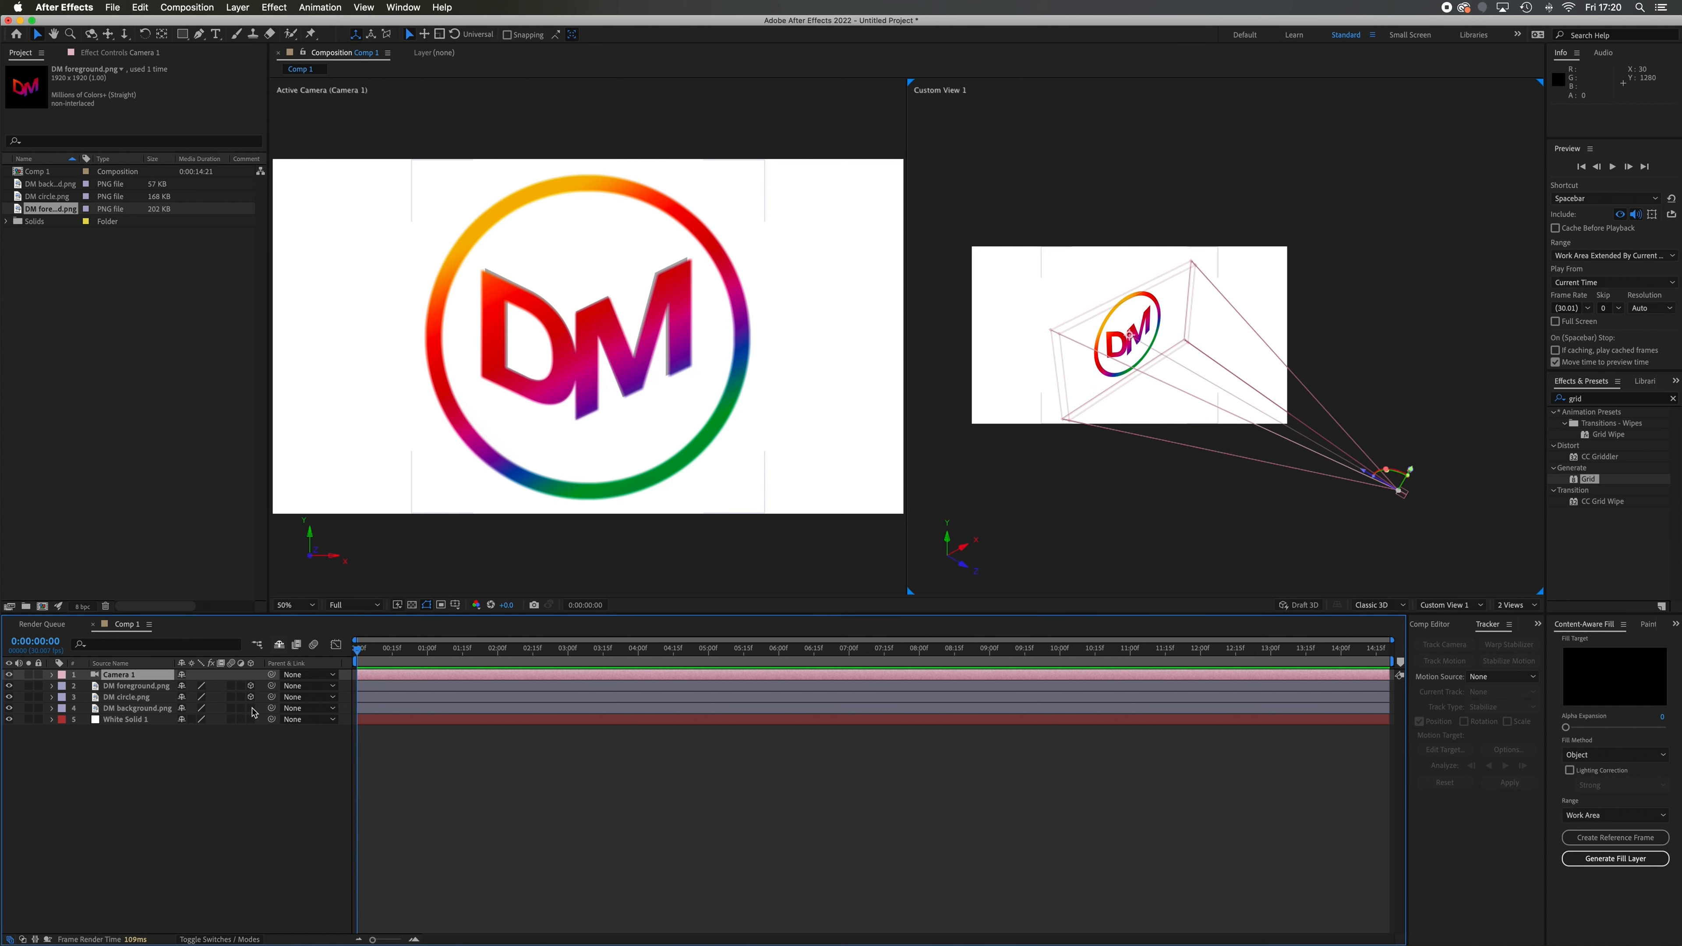
pyautogui.click(250, 707)
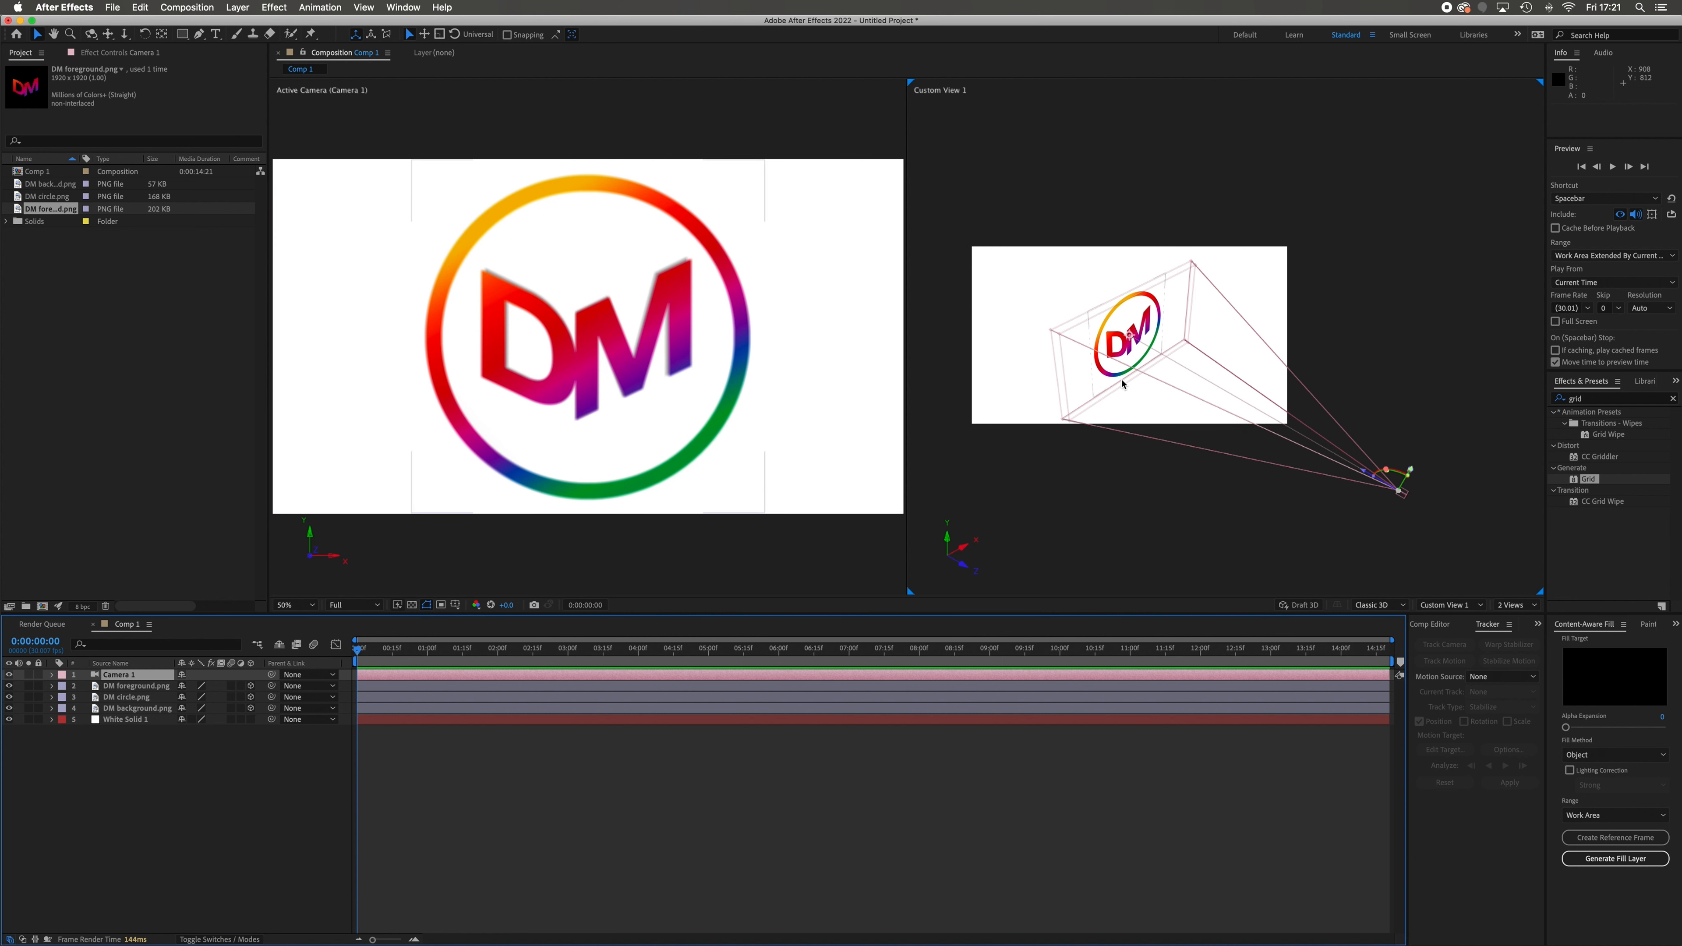
# Move the DM foreground layer along its Z axis towards the camera, to a Z position of about -260
pyautogui.scroll(1, 1122, 380)
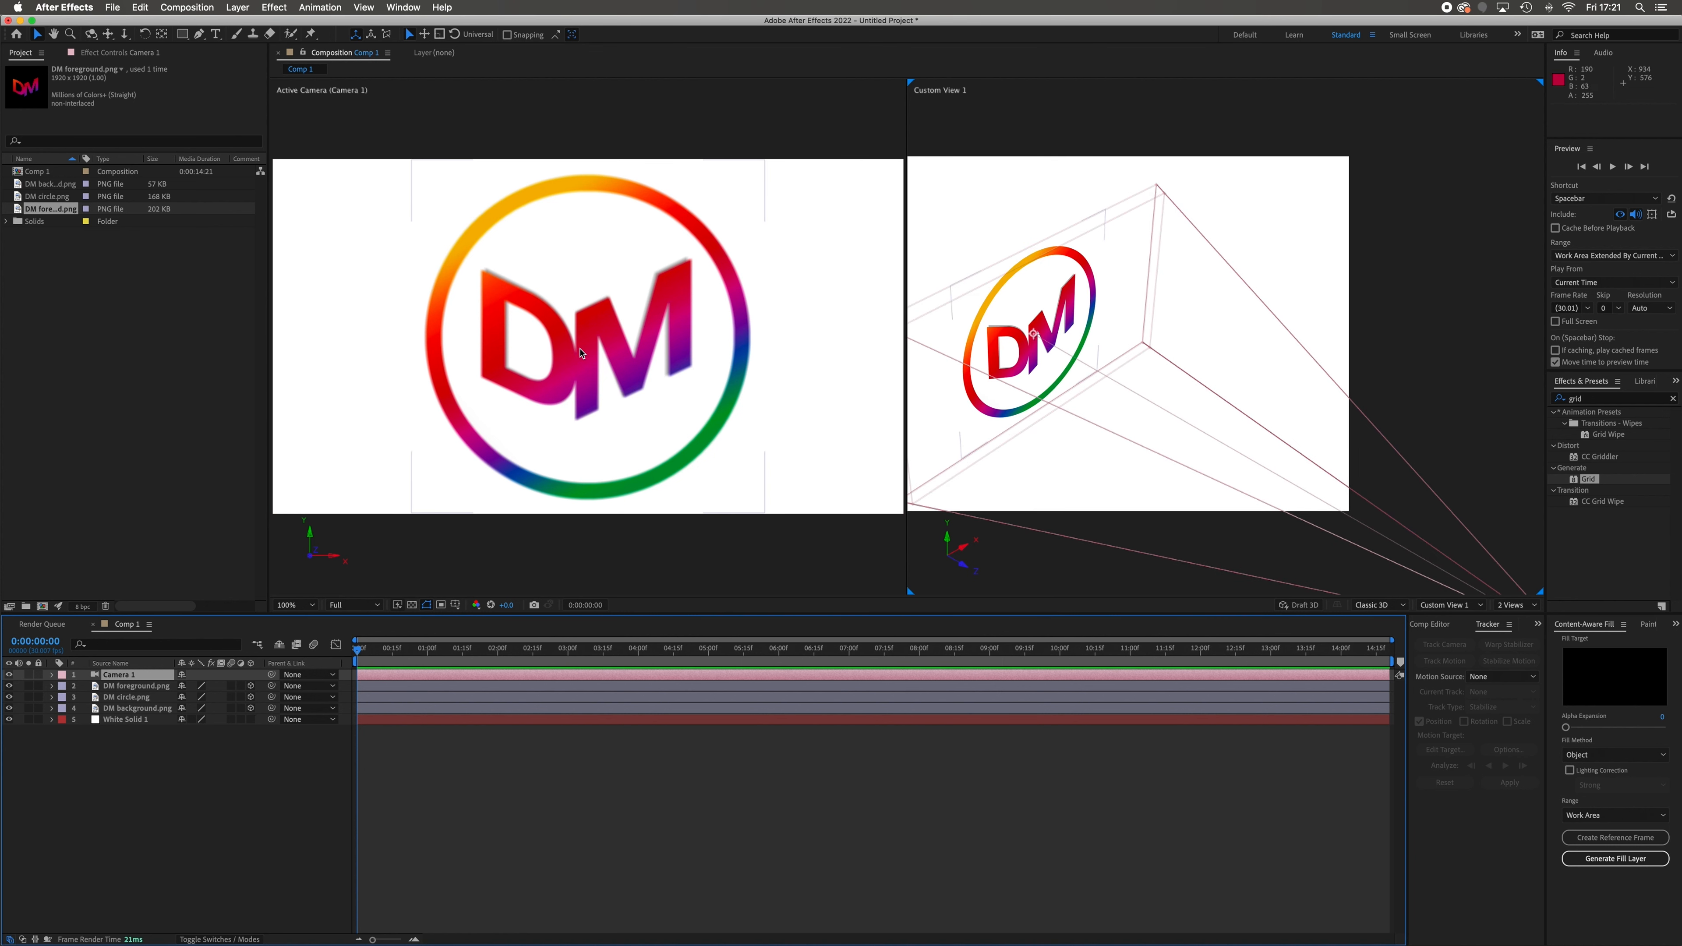
pyautogui.press('space')
pyautogui.moveTo(1103, 467); pyautogui.dragTo(1186, 470)
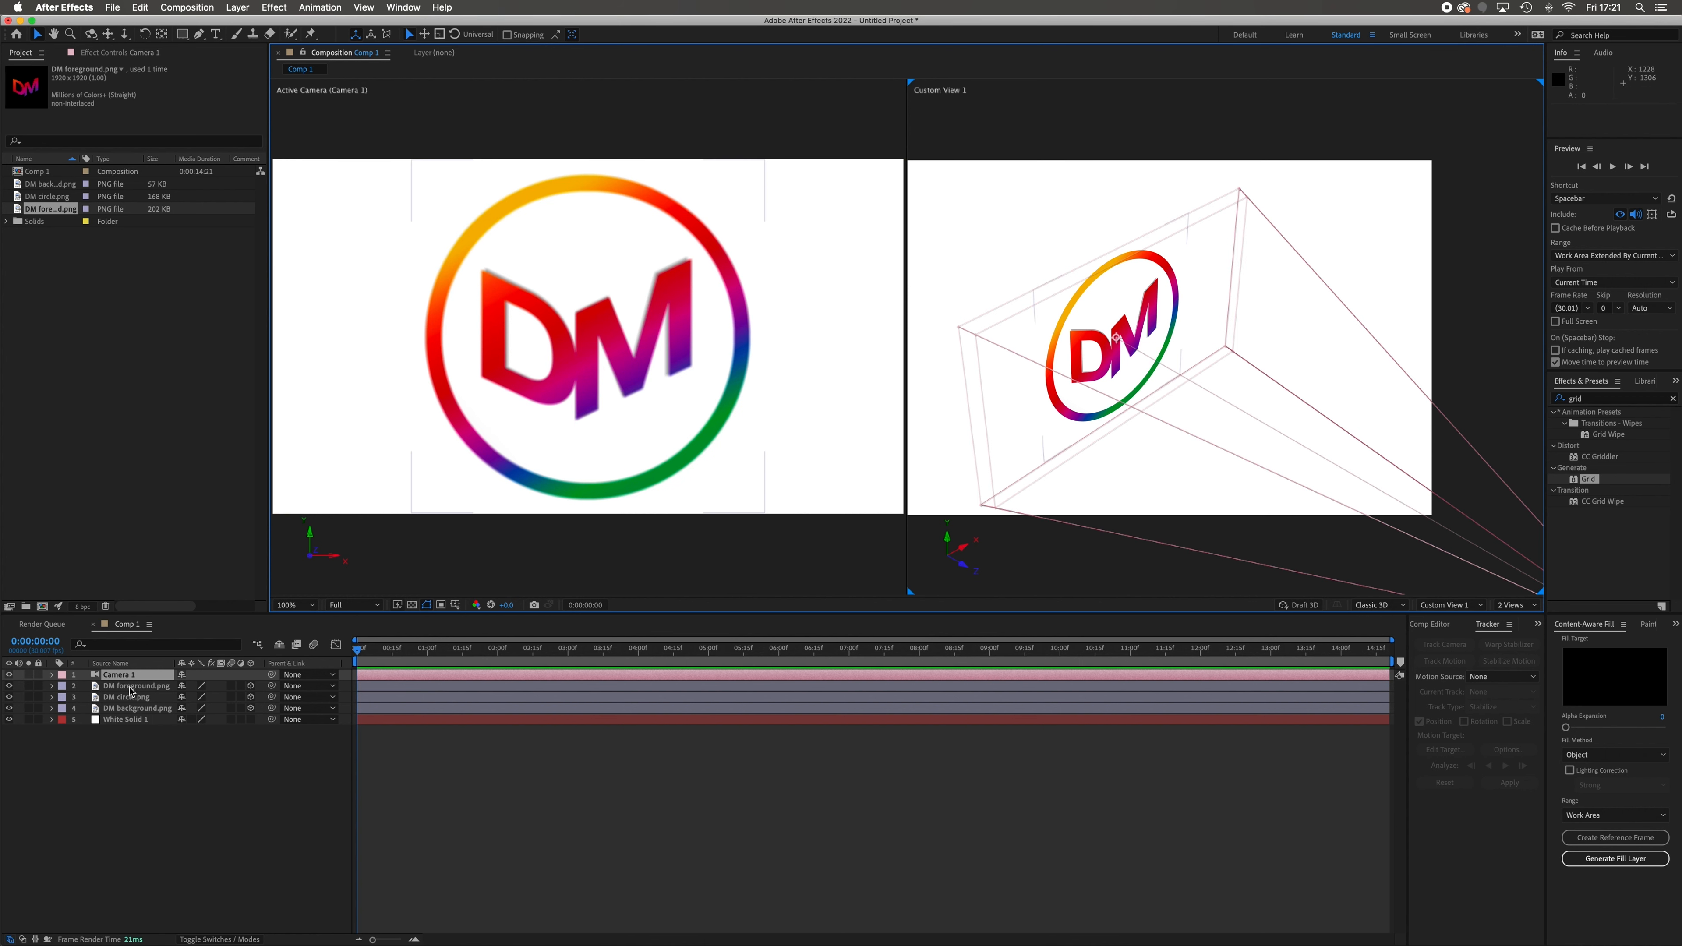
pyautogui.click(131, 689)
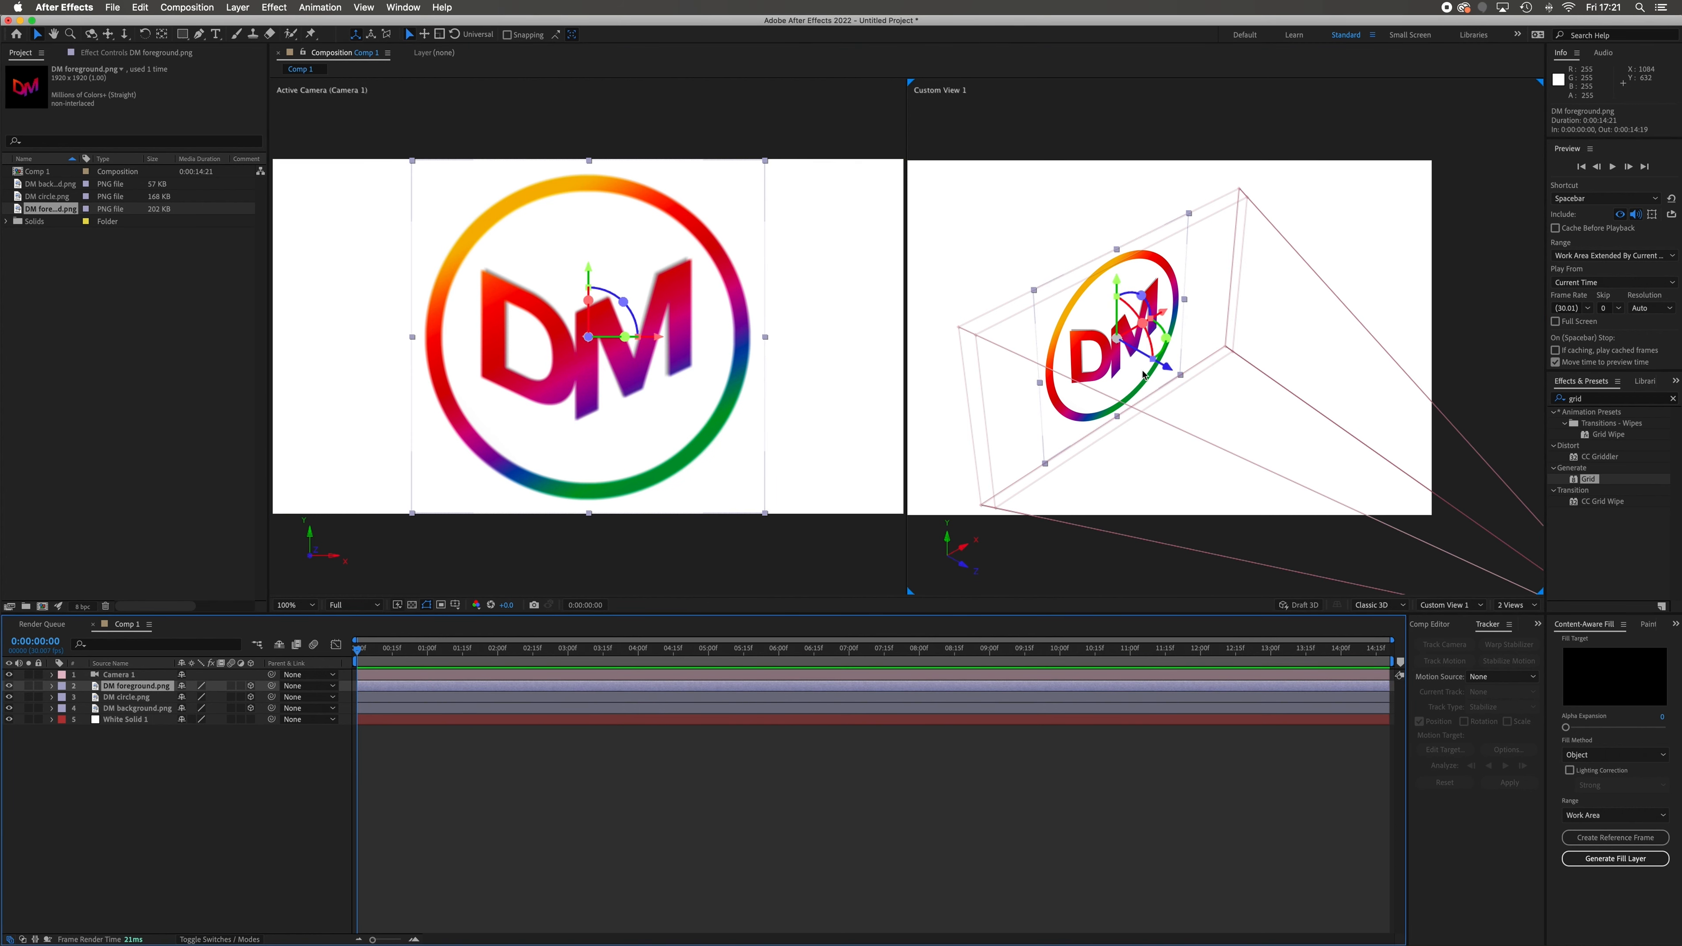
pyautogui.moveTo(1174, 376); pyautogui.dragTo(1217, 404)
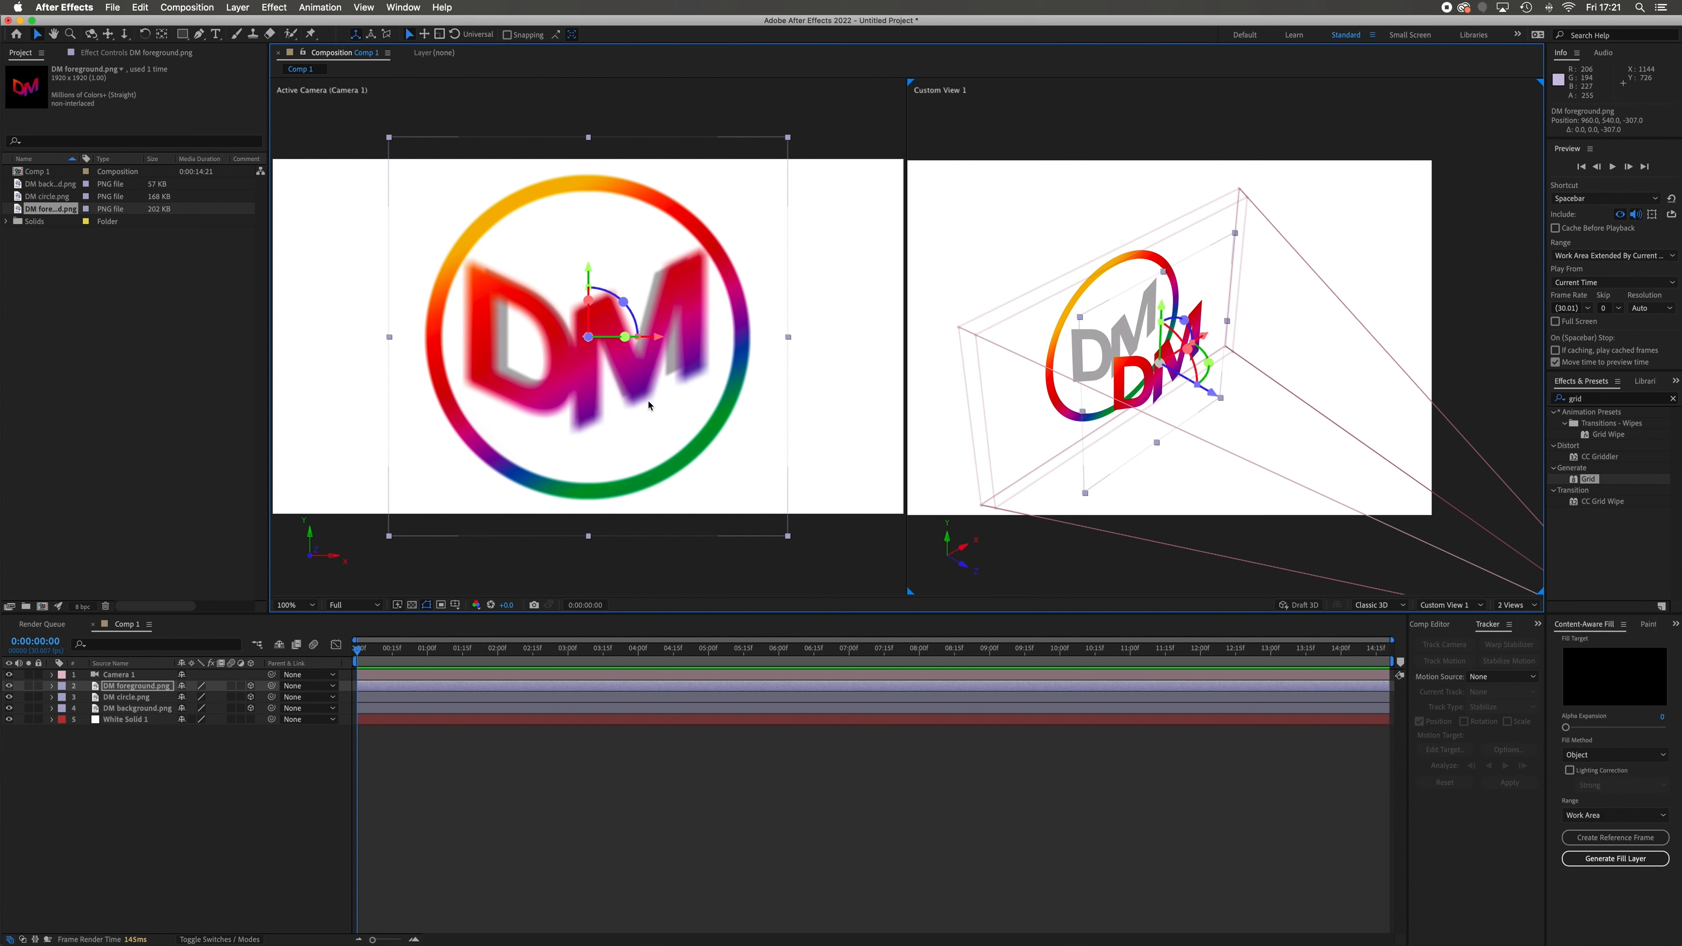
pyautogui.moveTo(1211, 398); pyautogui.dragTo(1182, 404)
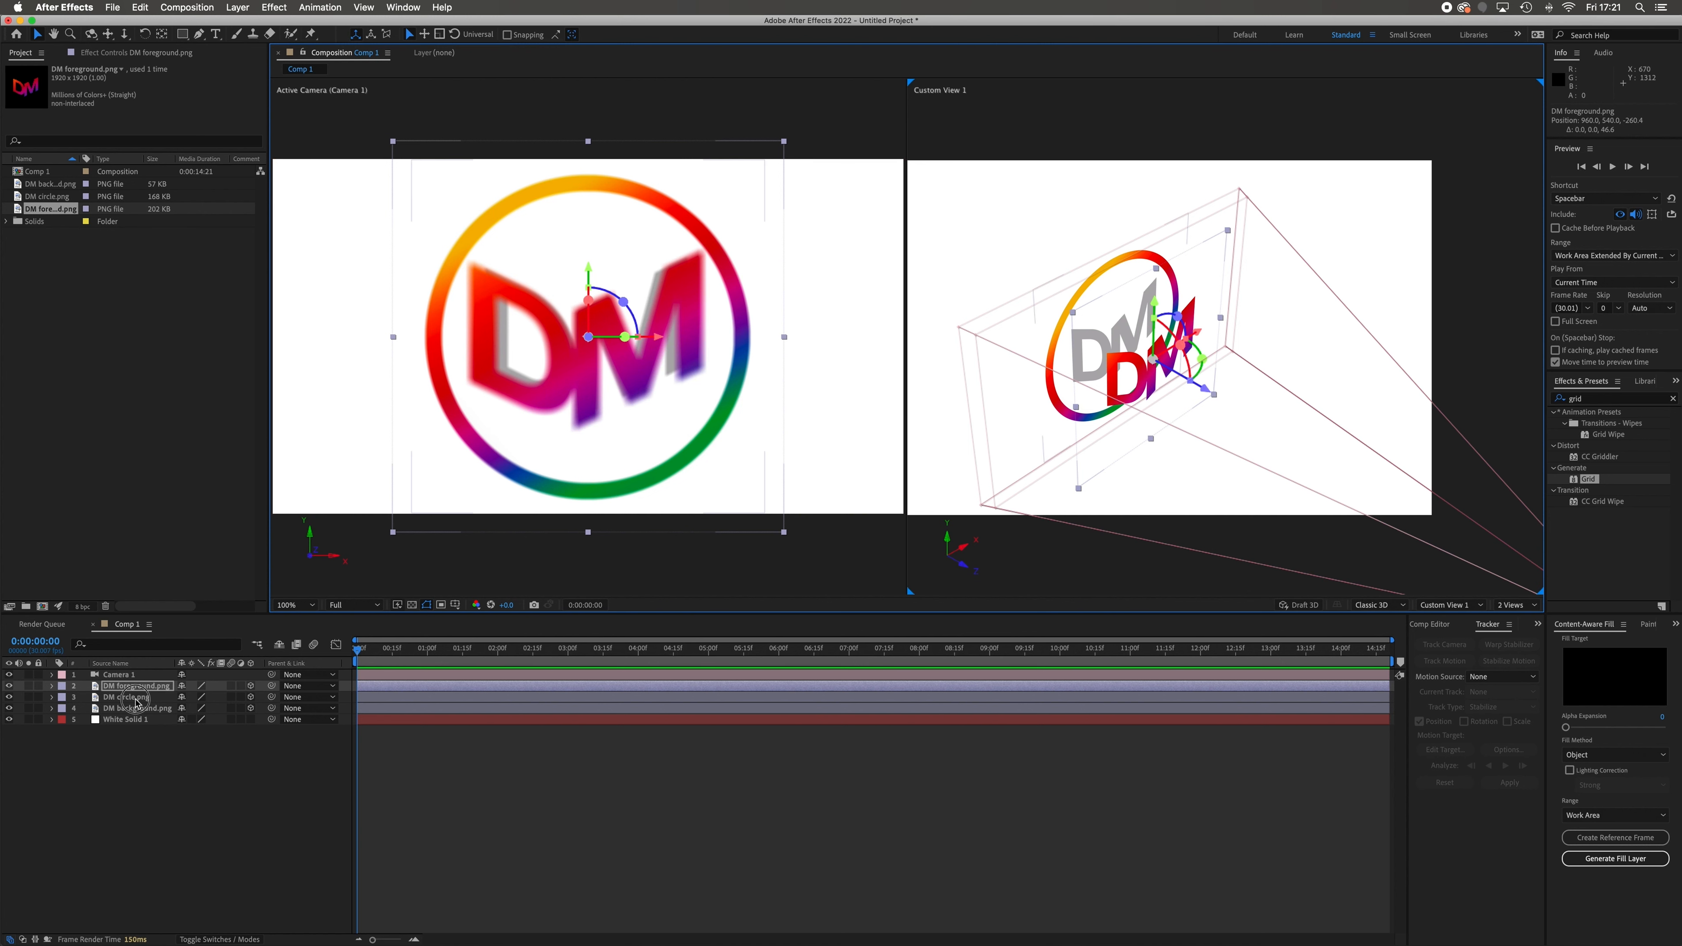
# Move the DM circle layer along its Z axis towards the camera, to a Z position of about -138
pyautogui.click(136, 698)
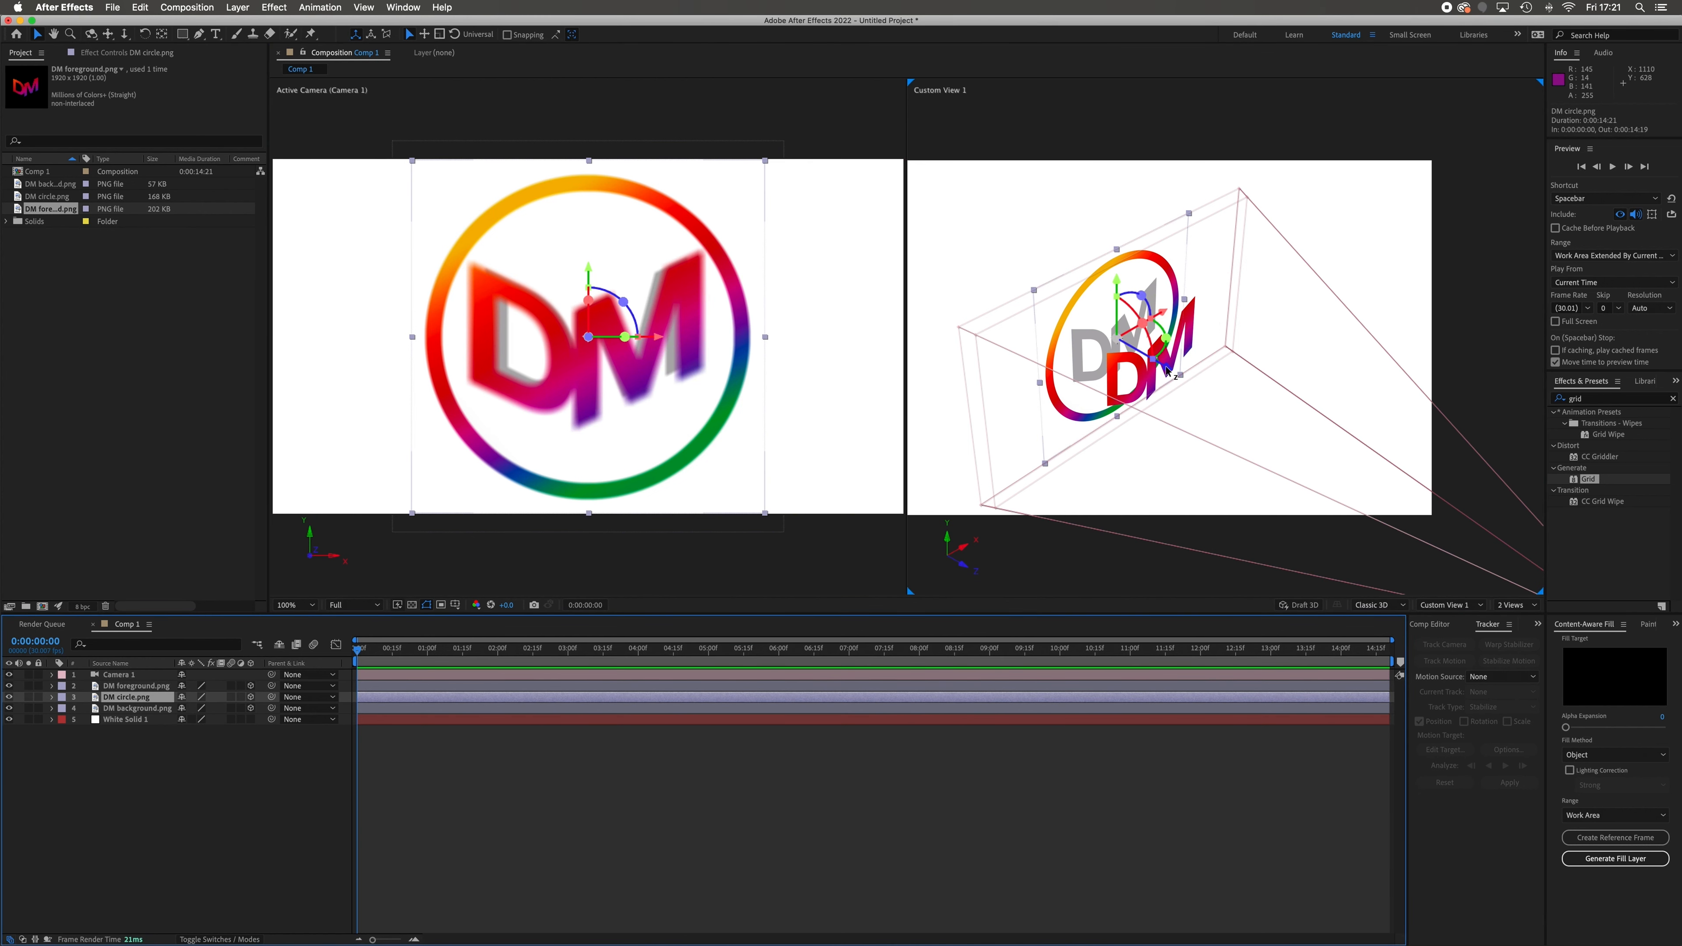
pyautogui.moveTo(1167, 371)
pyautogui.mouseDown()
pyautogui.moveTo(1149, 381)
pyautogui.moveTo(1188, 382)
pyautogui.mouseUp()
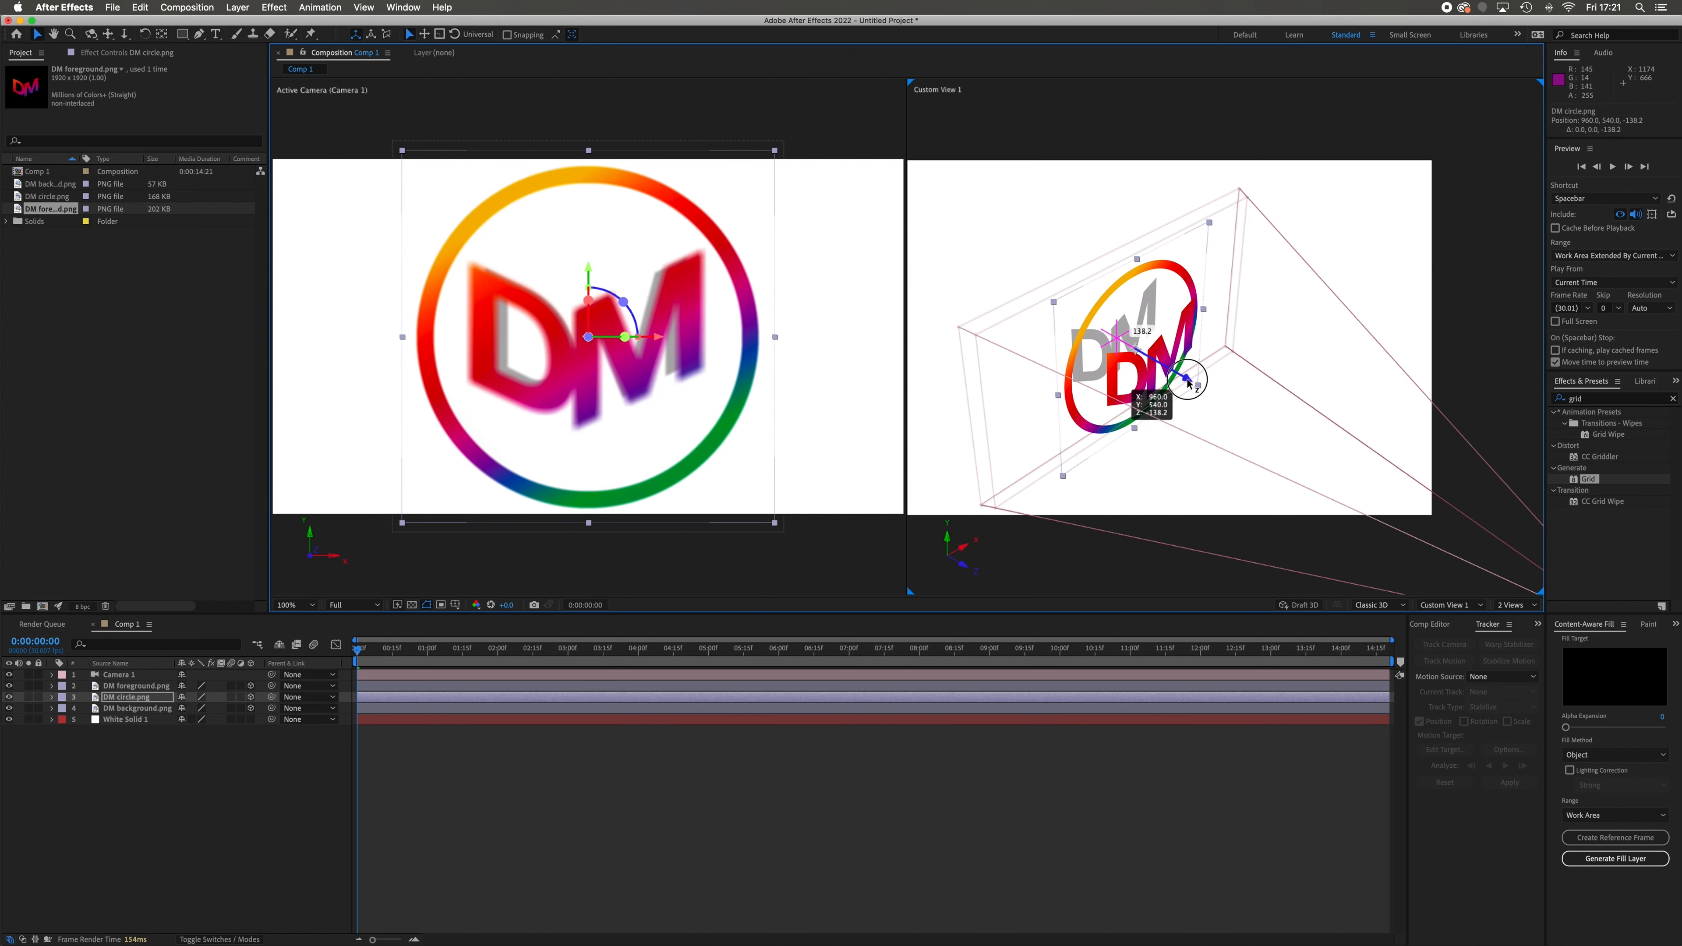
pyautogui.moveTo(1188, 383); pyautogui.dragTo(1188, 382)
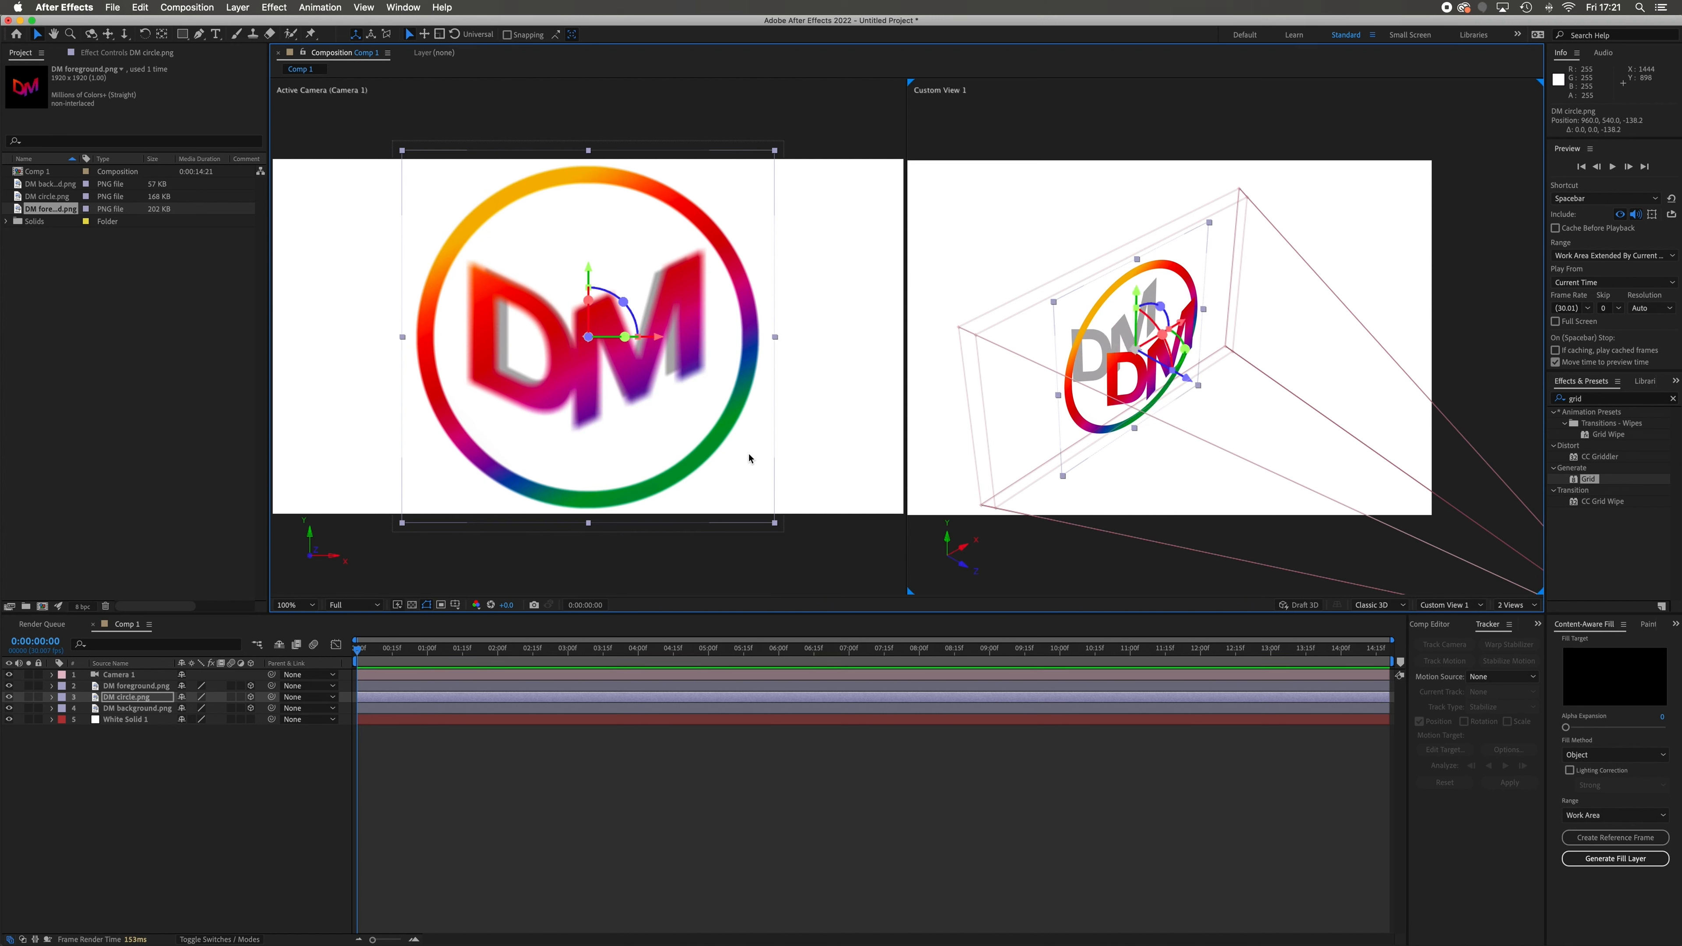
# Reveal Camera 1's Transform and Camera Options properties and enlarge the timeline so that they all fit
pyautogui.scroll(-3, 1299, 495)
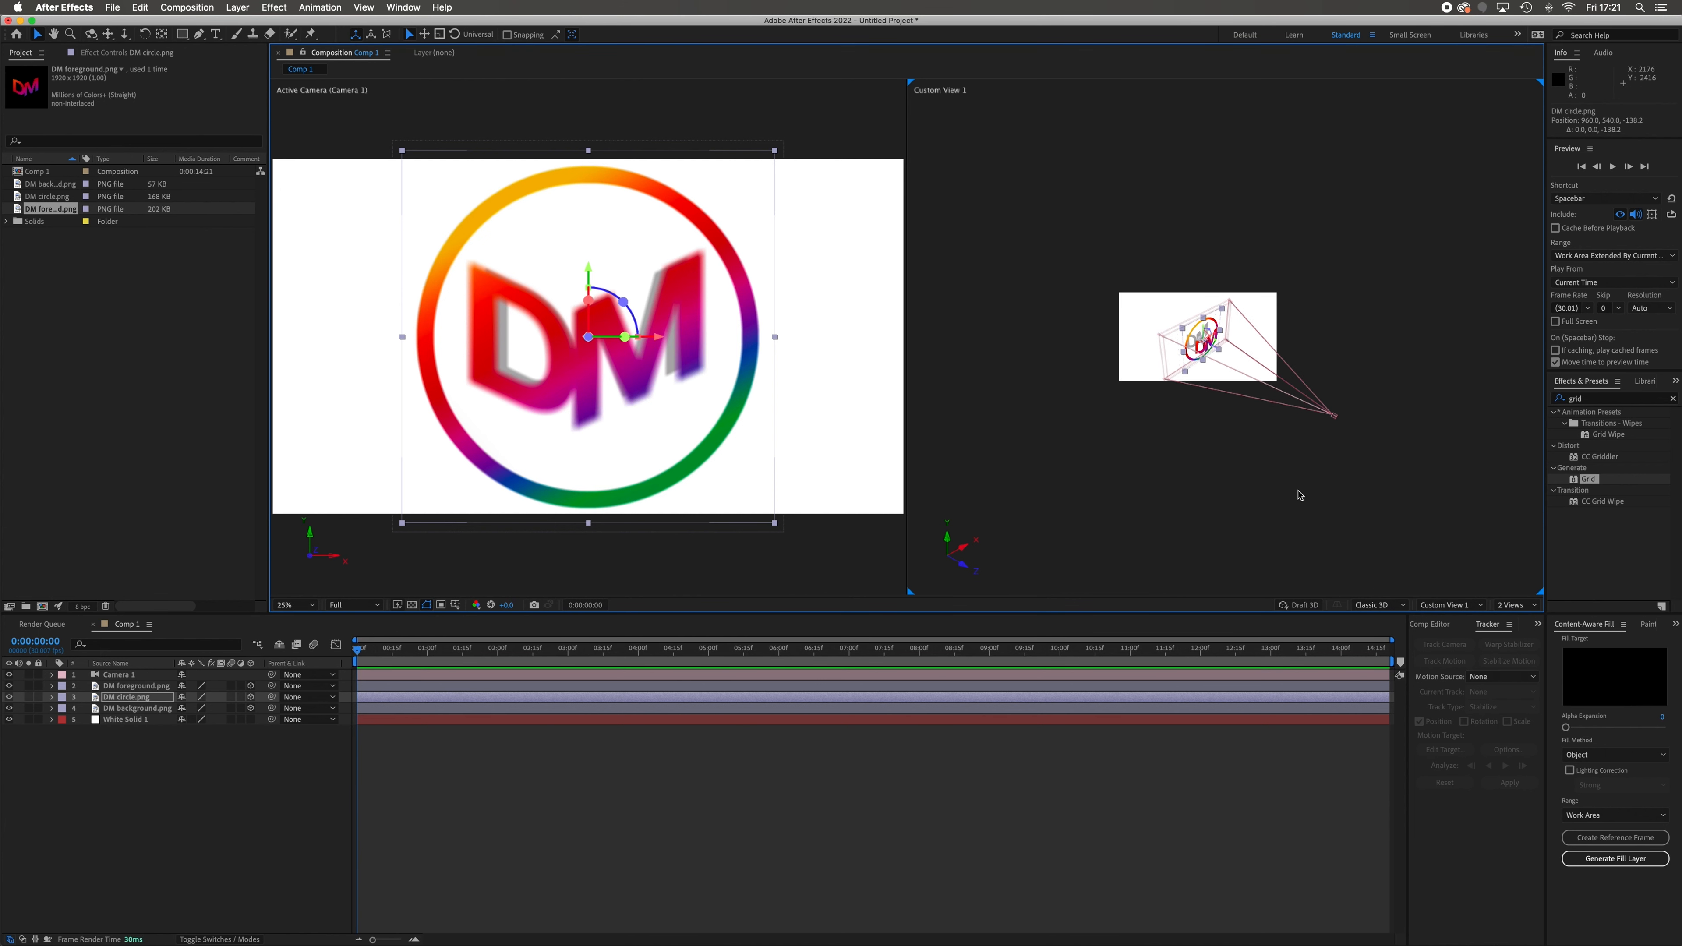
pyautogui.scroll(1, 1299, 495)
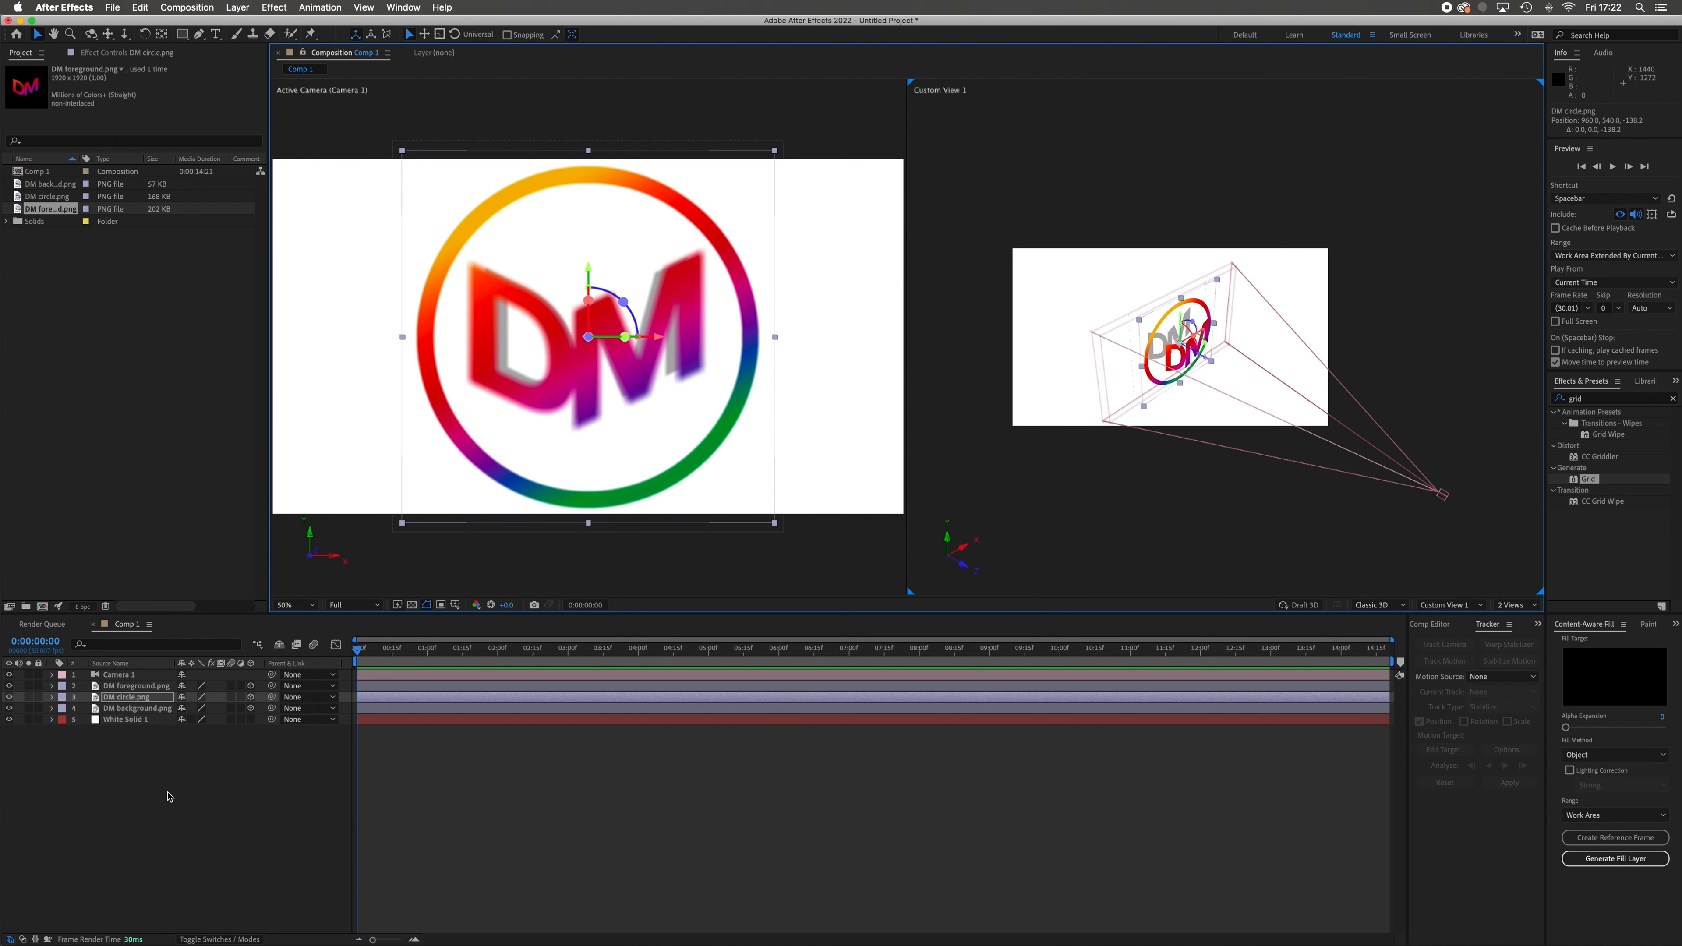
pyautogui.click(161, 770)
pyautogui.click(138, 677)
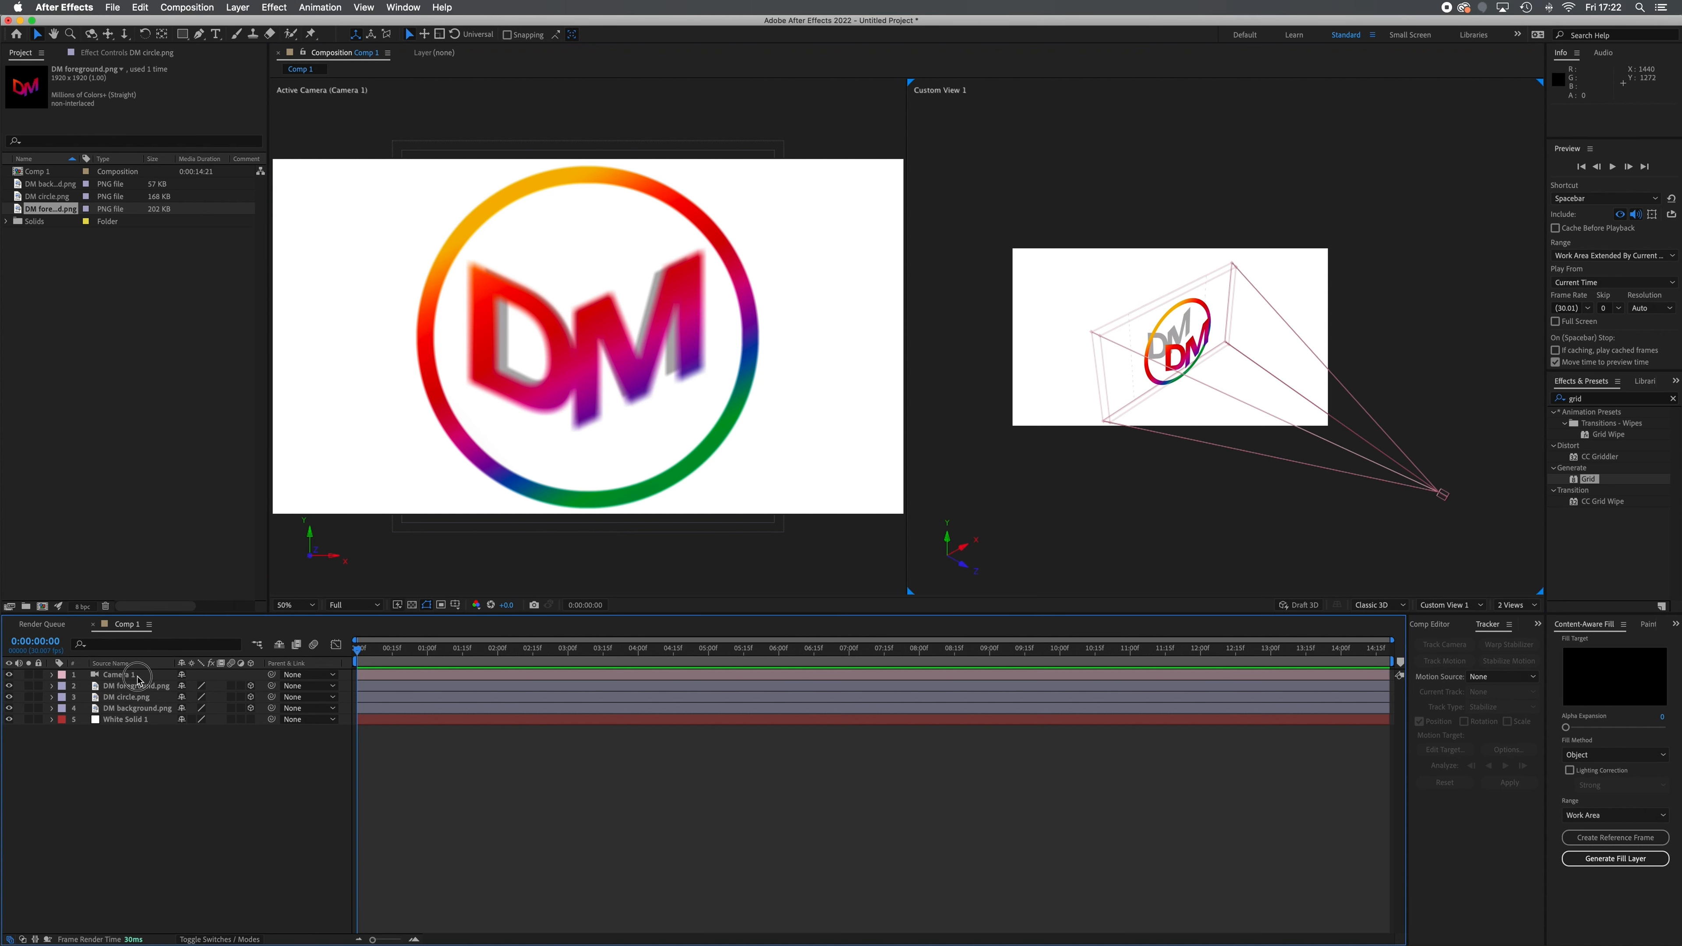
pyautogui.click(51, 675)
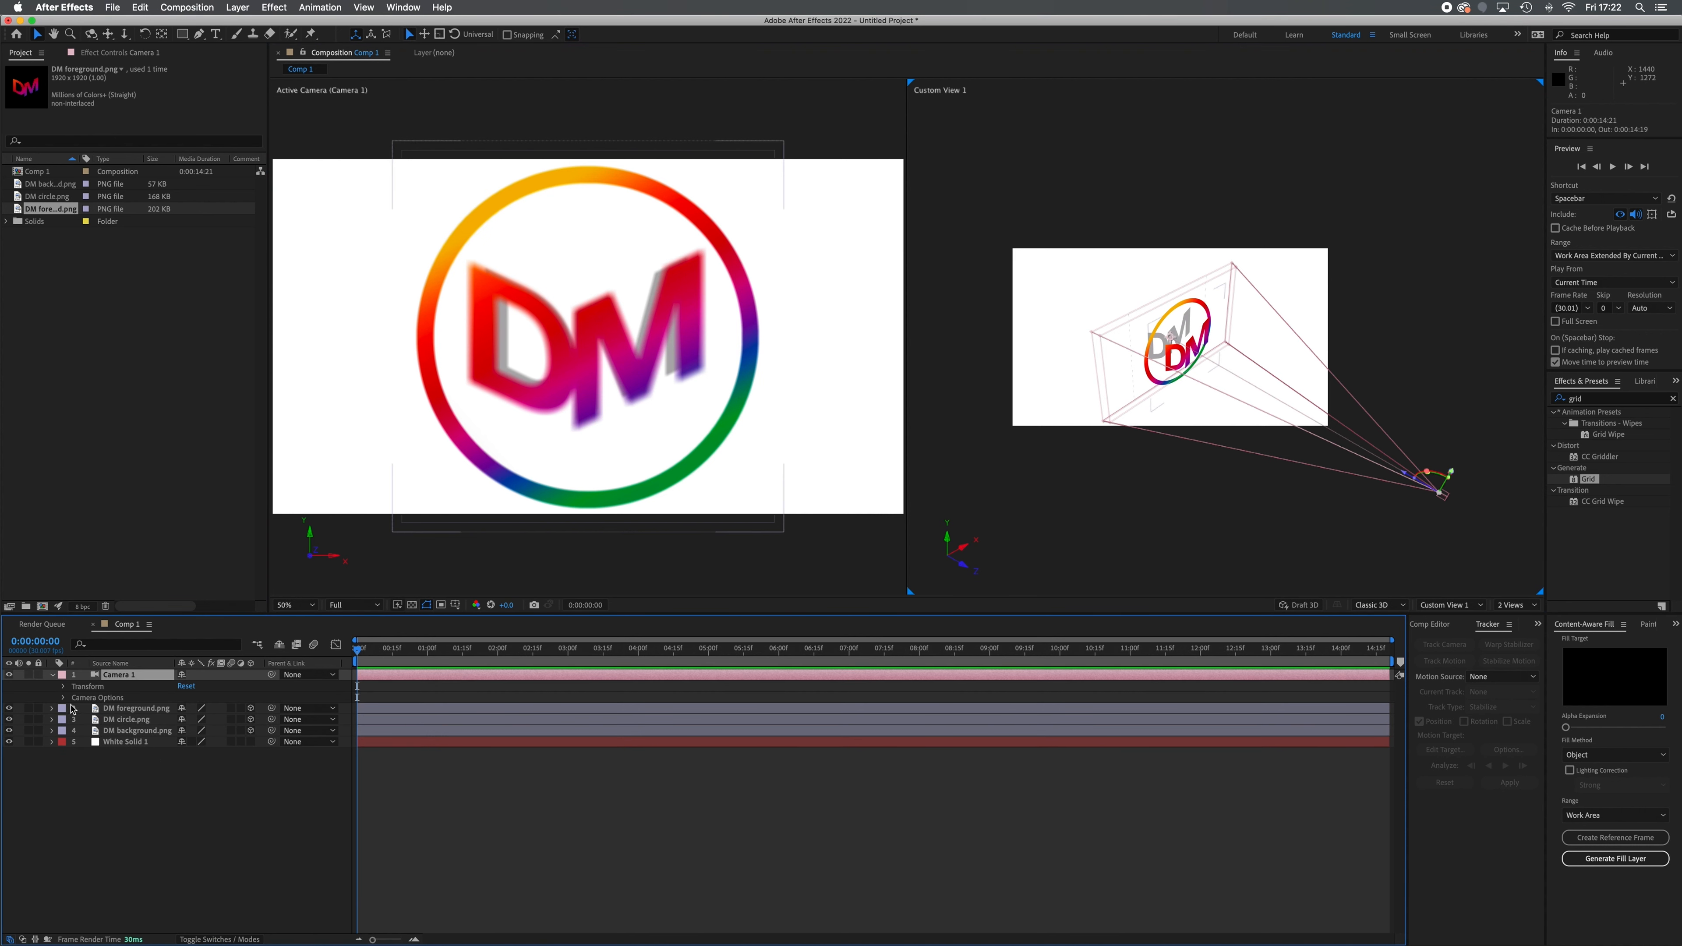
pyautogui.click(63, 686)
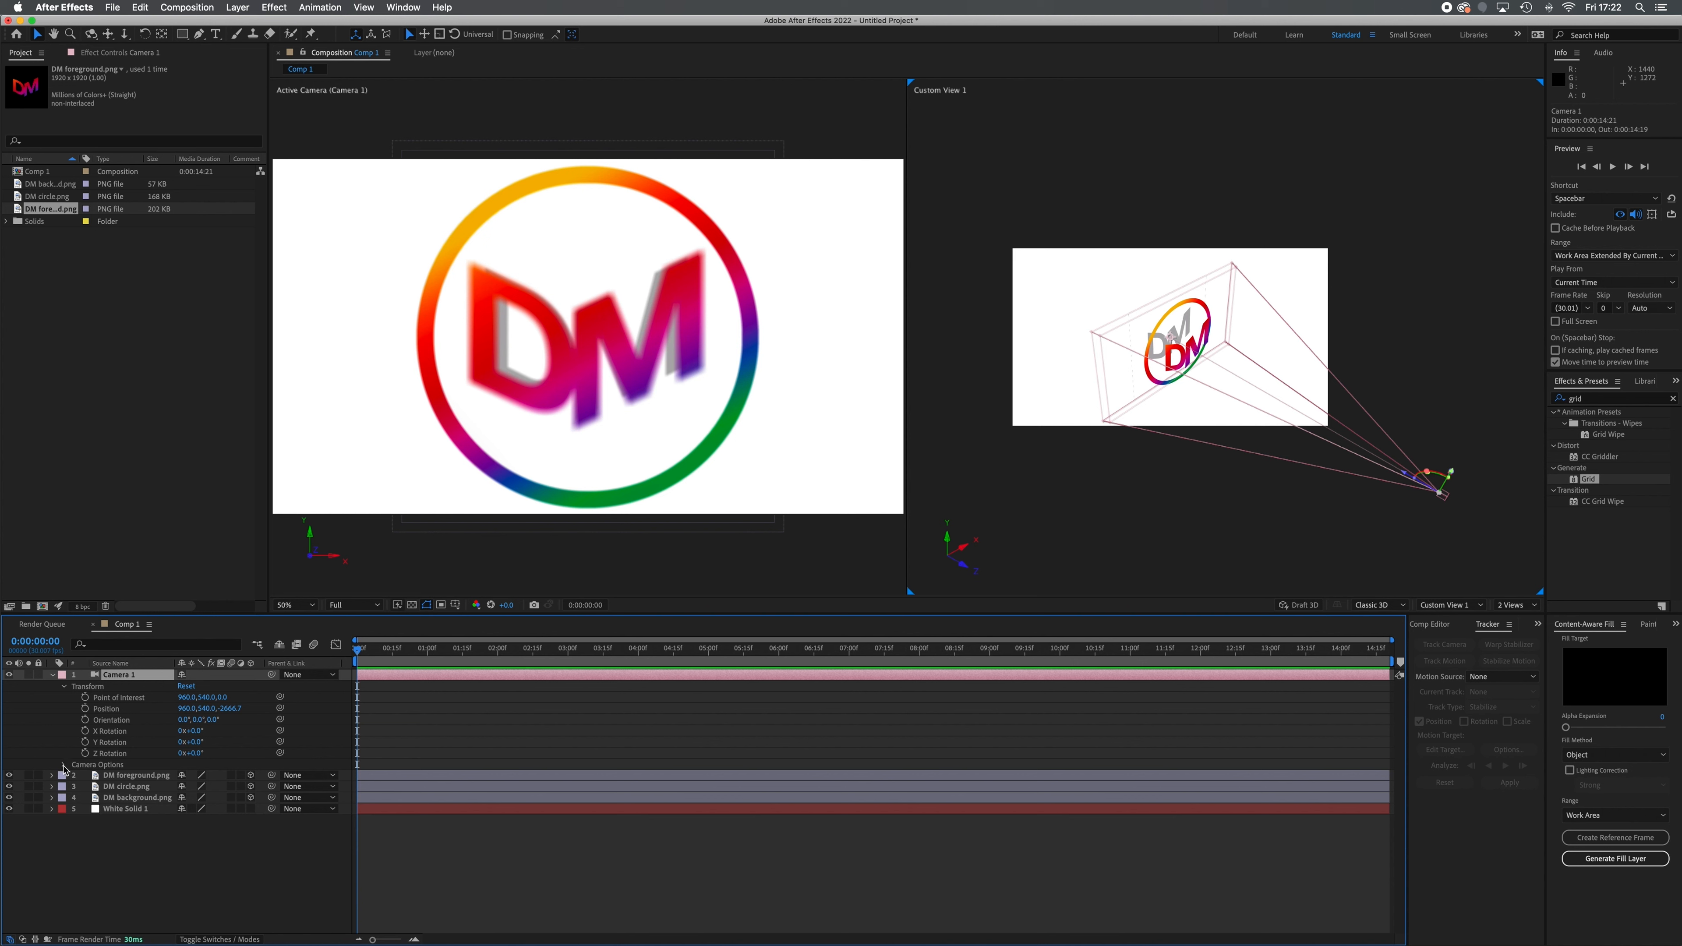
pyautogui.click(64, 765)
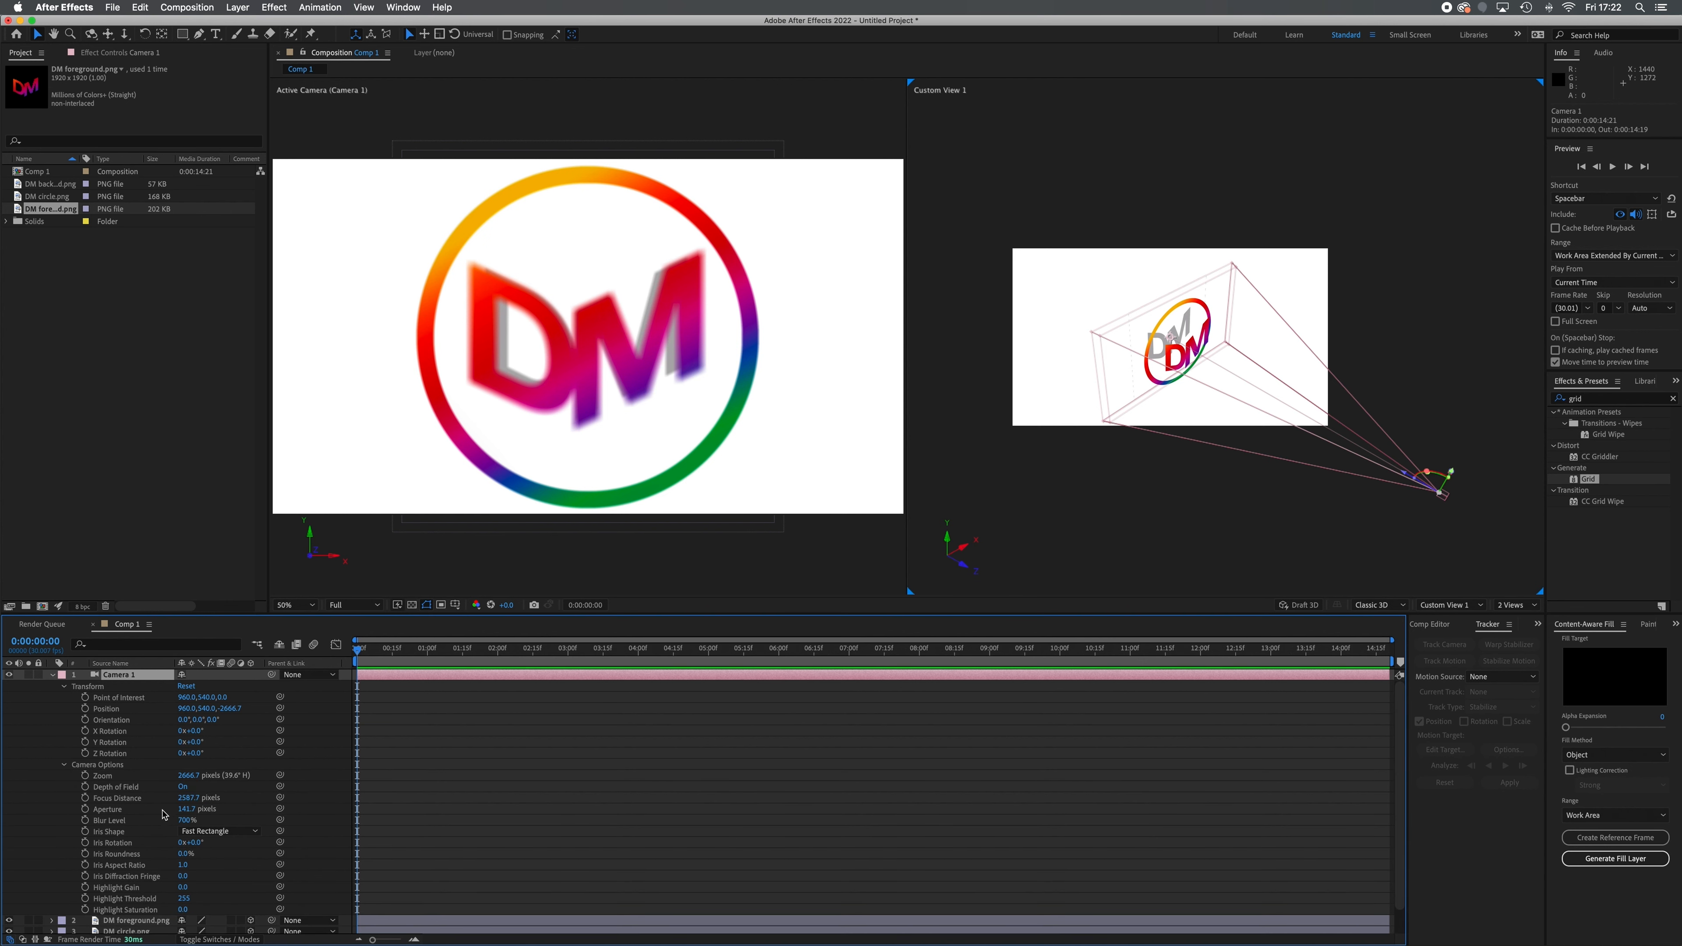
pyautogui.moveTo(676, 614)
pyautogui.mouseDown()
pyautogui.moveTo(679, 568)
pyautogui.moveTo(679, 585)
pyautogui.mouseUp()
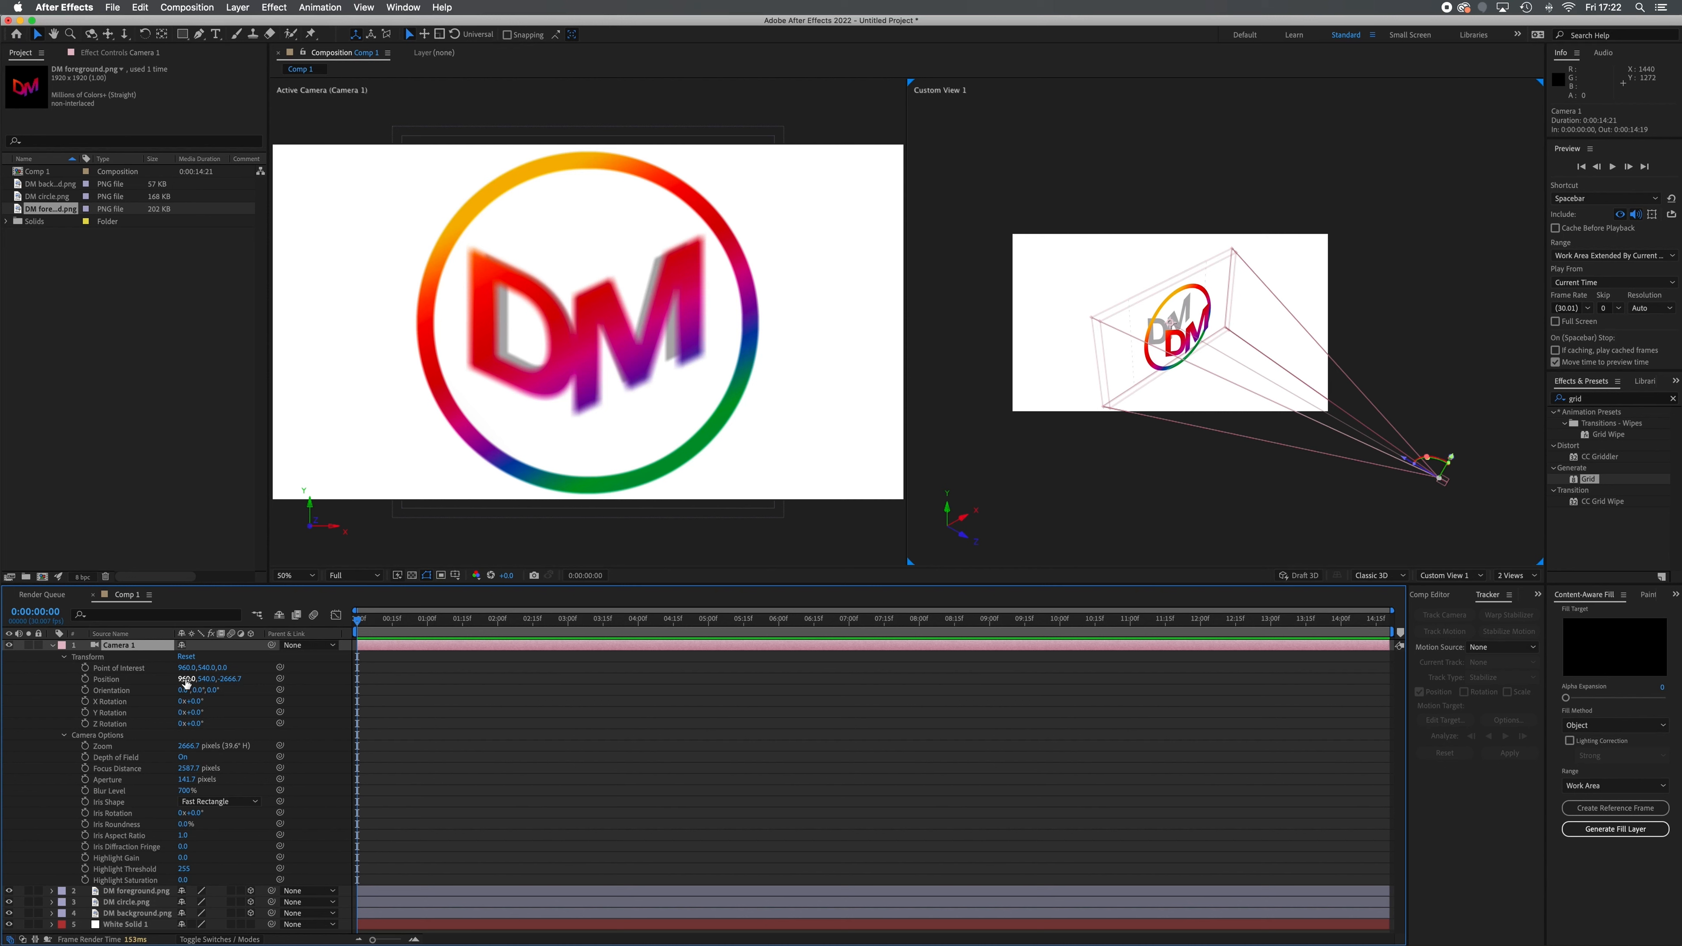
# Try shifting the camera sideways along X, and repeat the shift with its type changed to One-Node Camera
pyautogui.moveTo(186, 682); pyautogui.dragTo(240, 690)
pyautogui.doubleClick(138, 647)
pyautogui.click(755, 365)
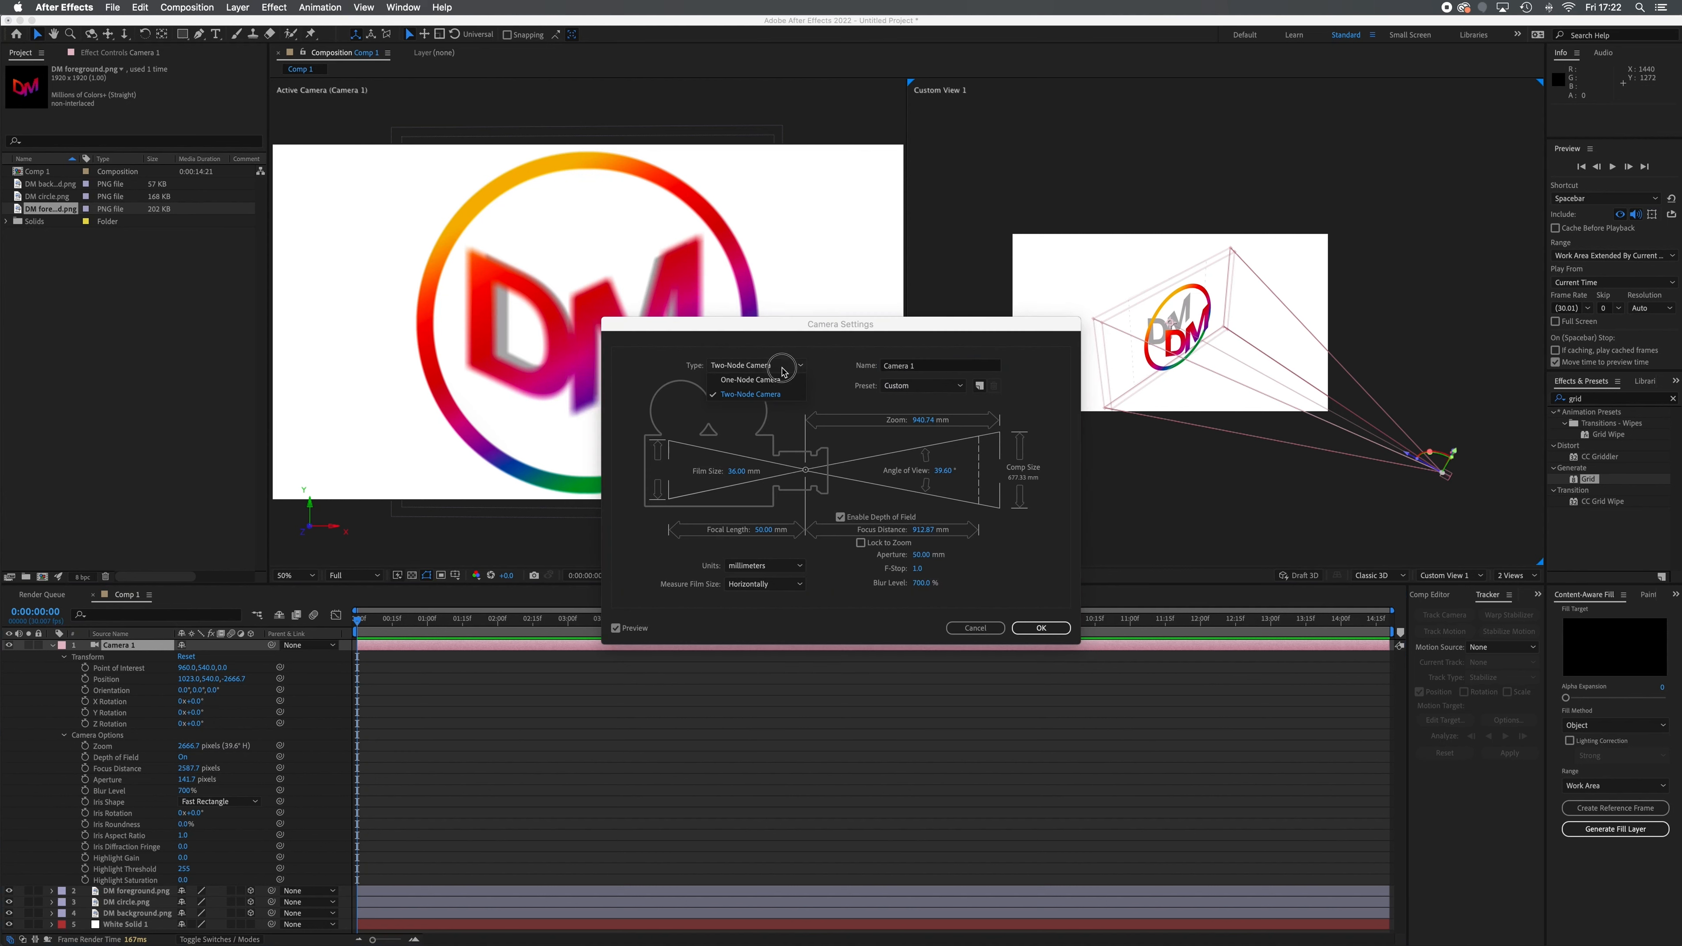
pyautogui.click(749, 377)
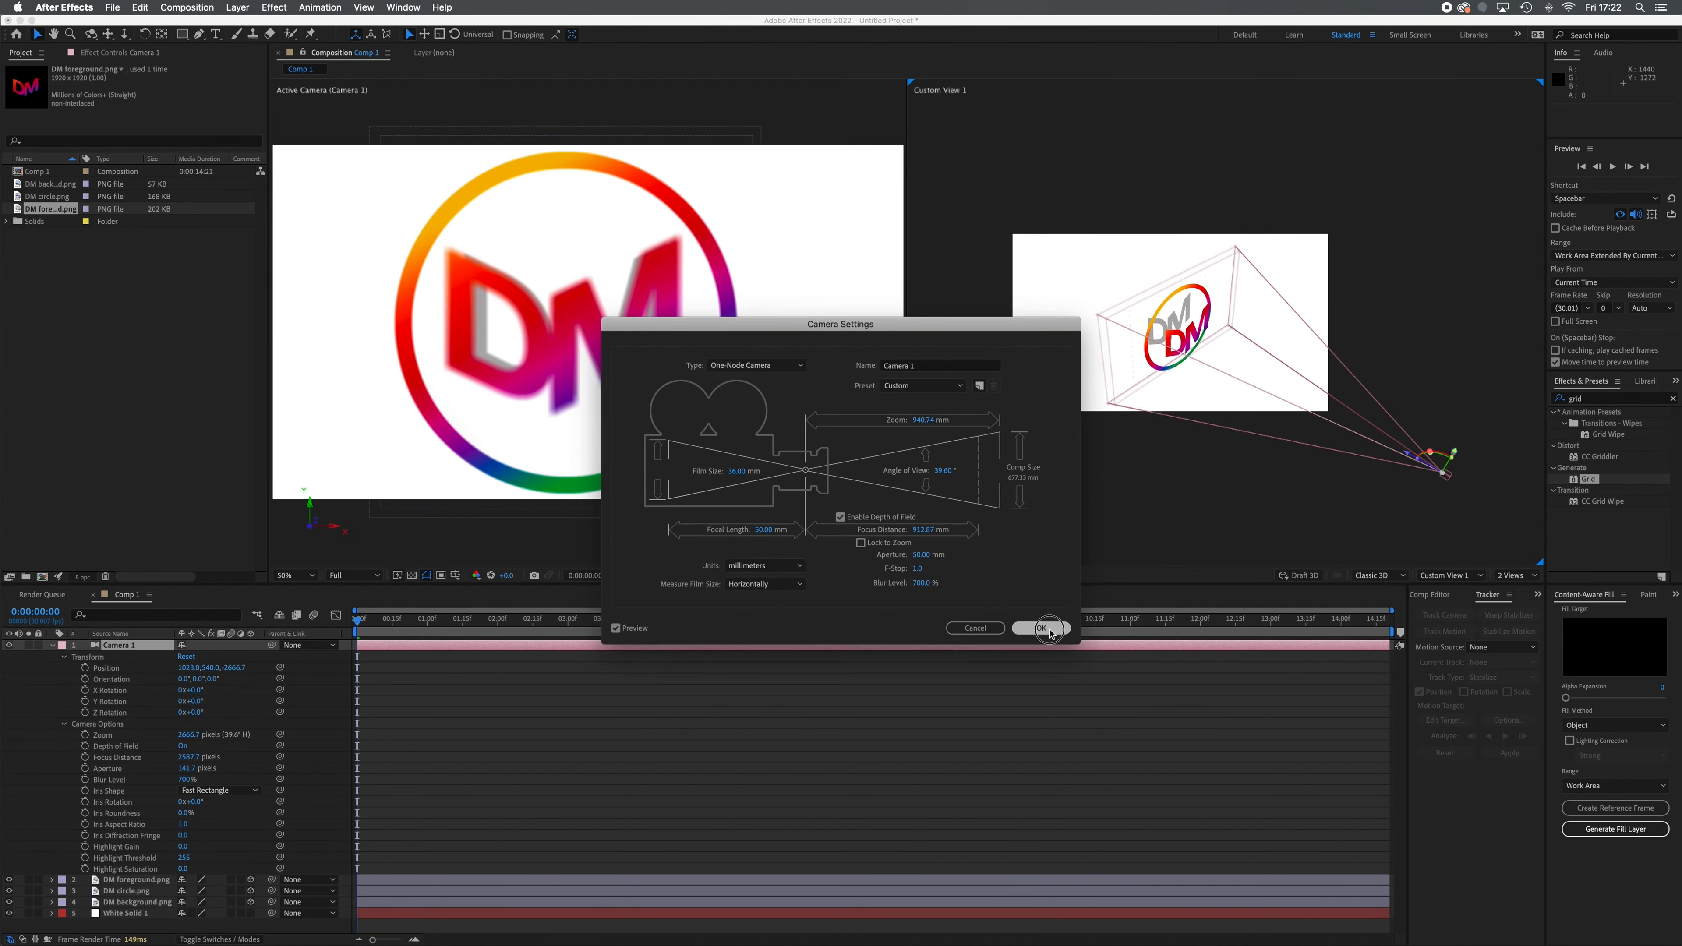
pyautogui.click(1036, 627)
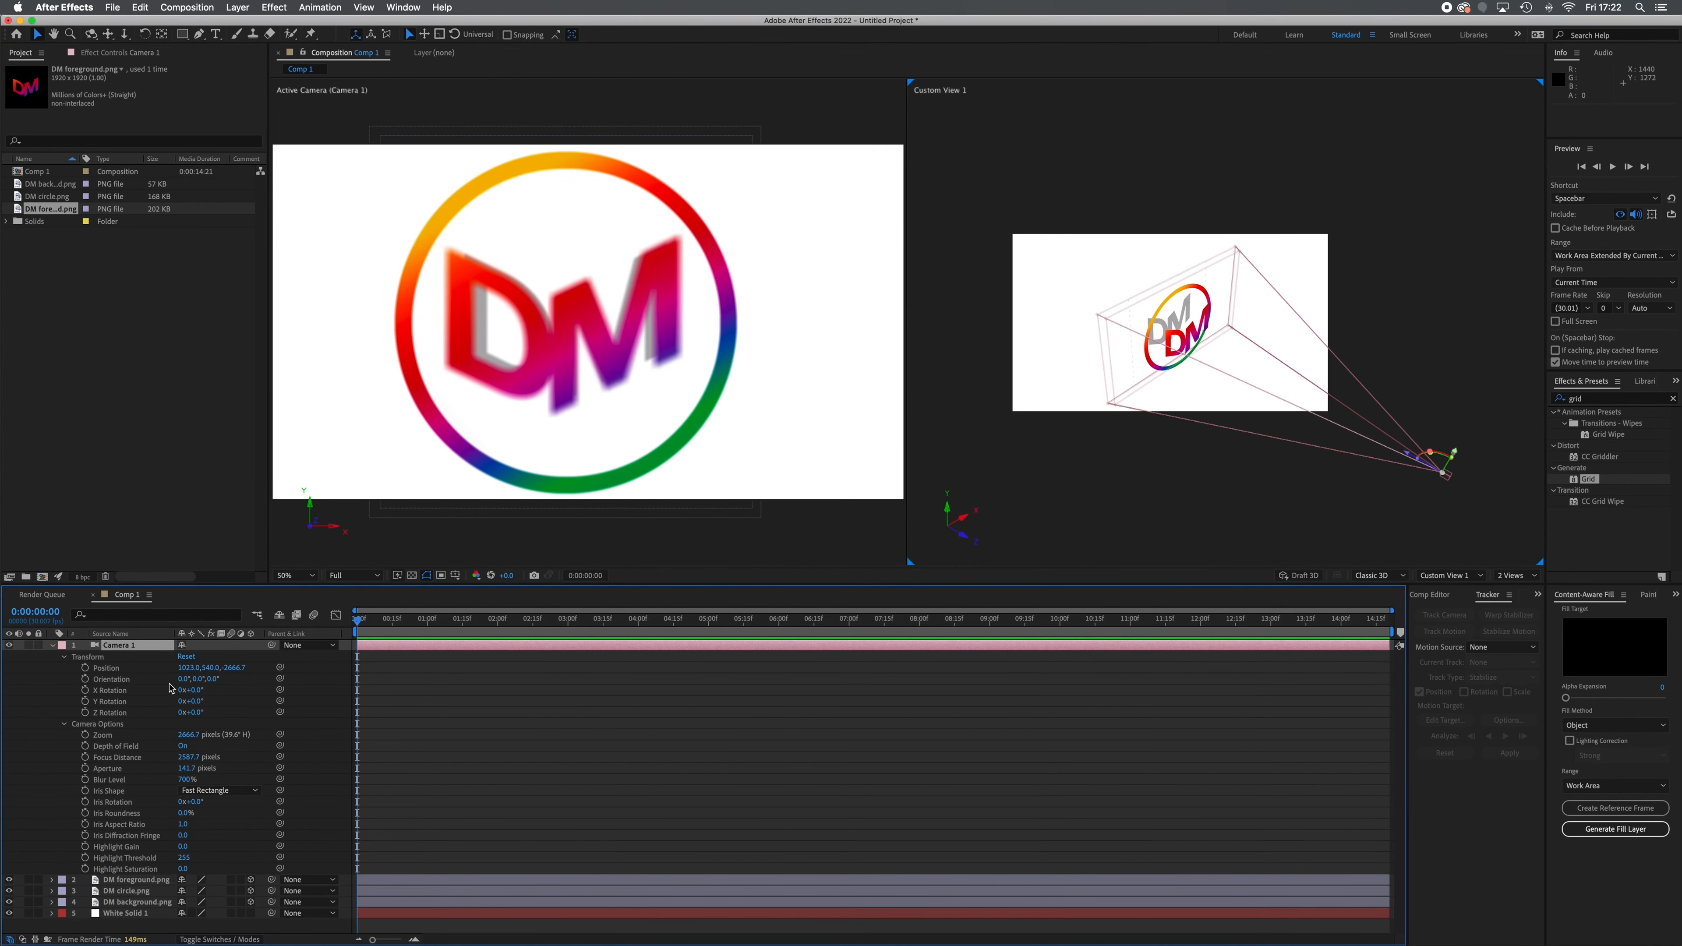
pyautogui.moveTo(191, 667); pyautogui.dragTo(264, 725)
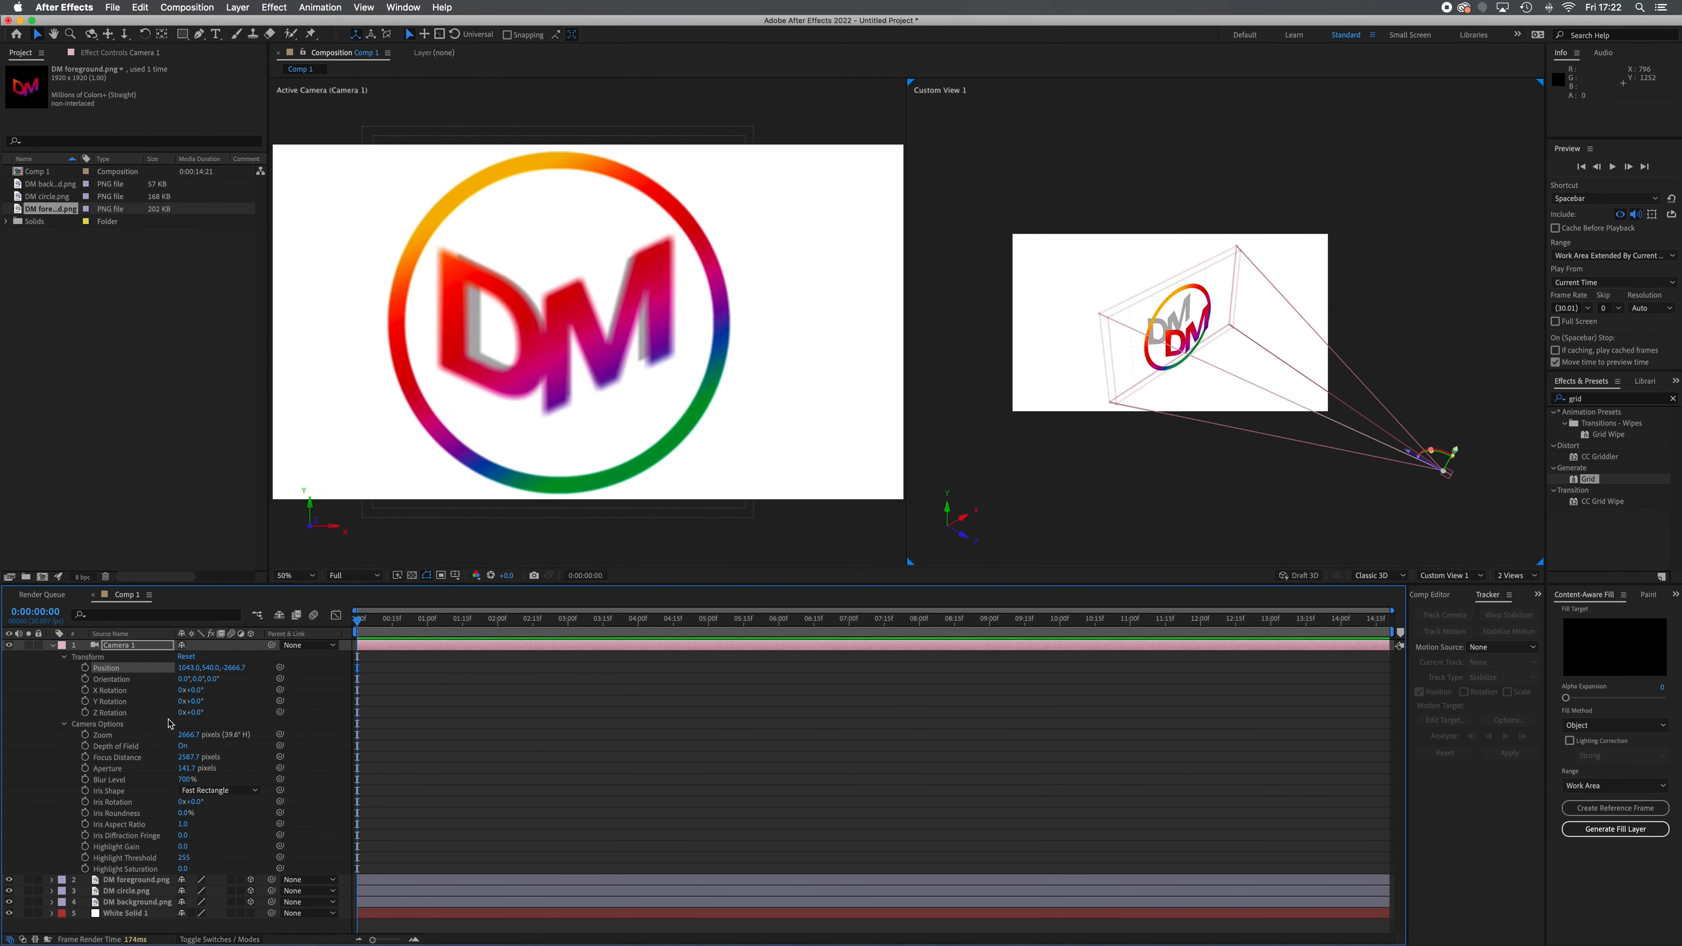
pyautogui.moveTo(184, 669); pyautogui.dragTo(239, 687)
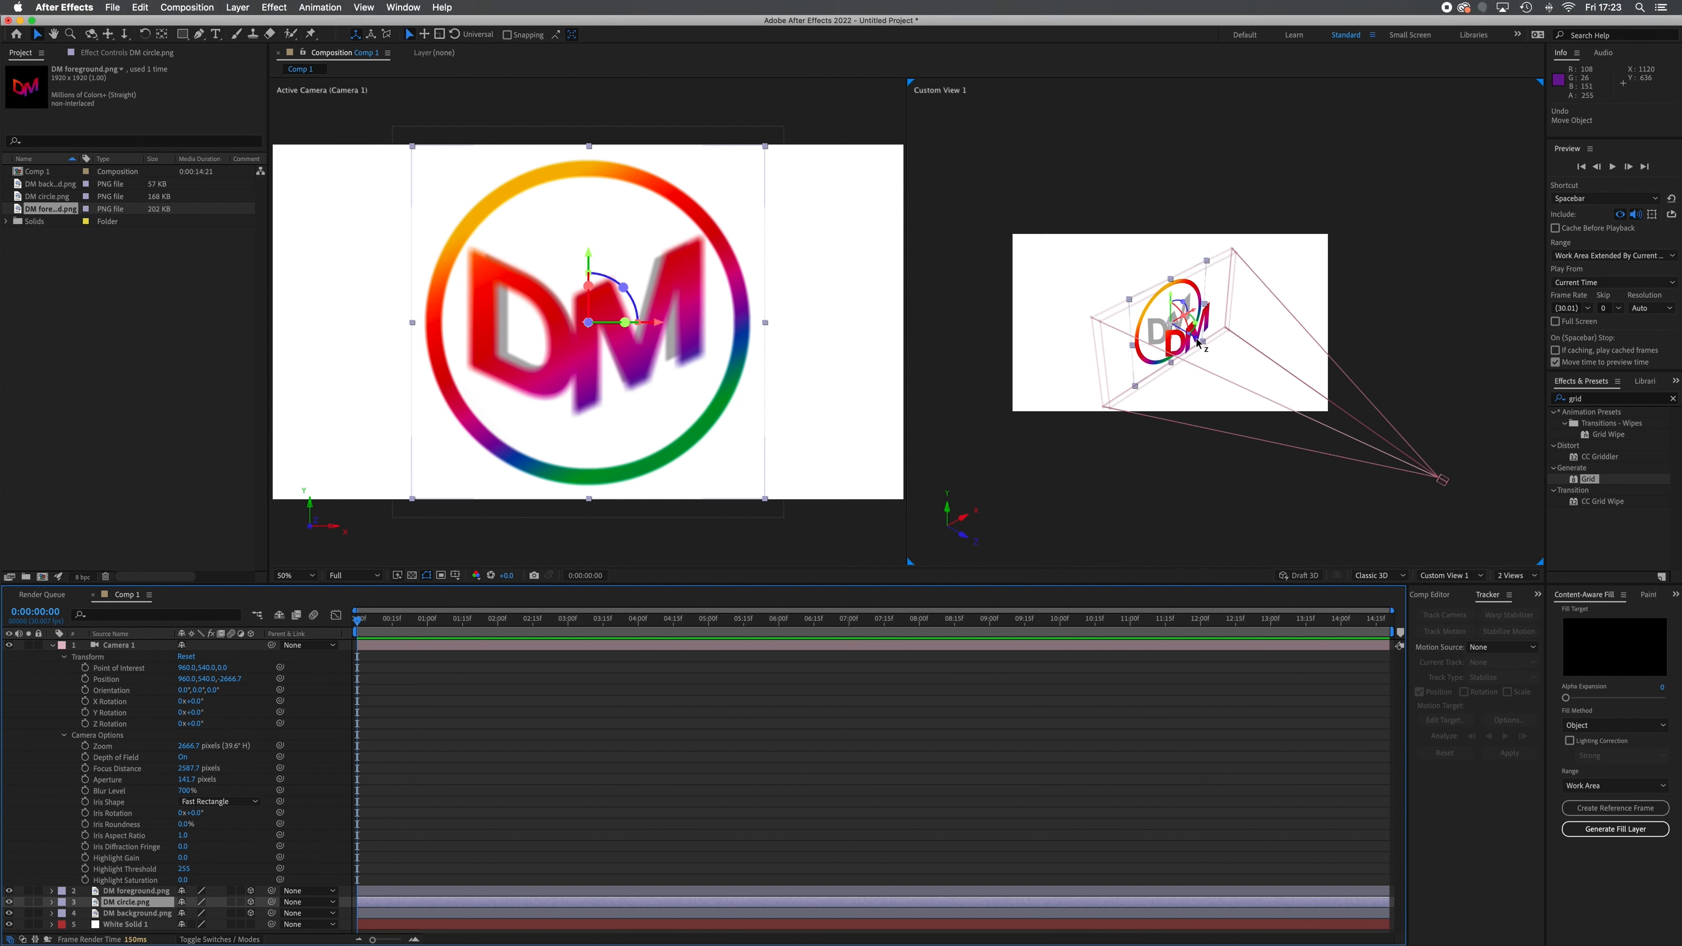
# Move the DM circle layer along its Z axis to a Z position of about -104, and check Camera 1's settings
pyautogui.moveTo(1197, 342); pyautogui.dragTo(1208, 345)
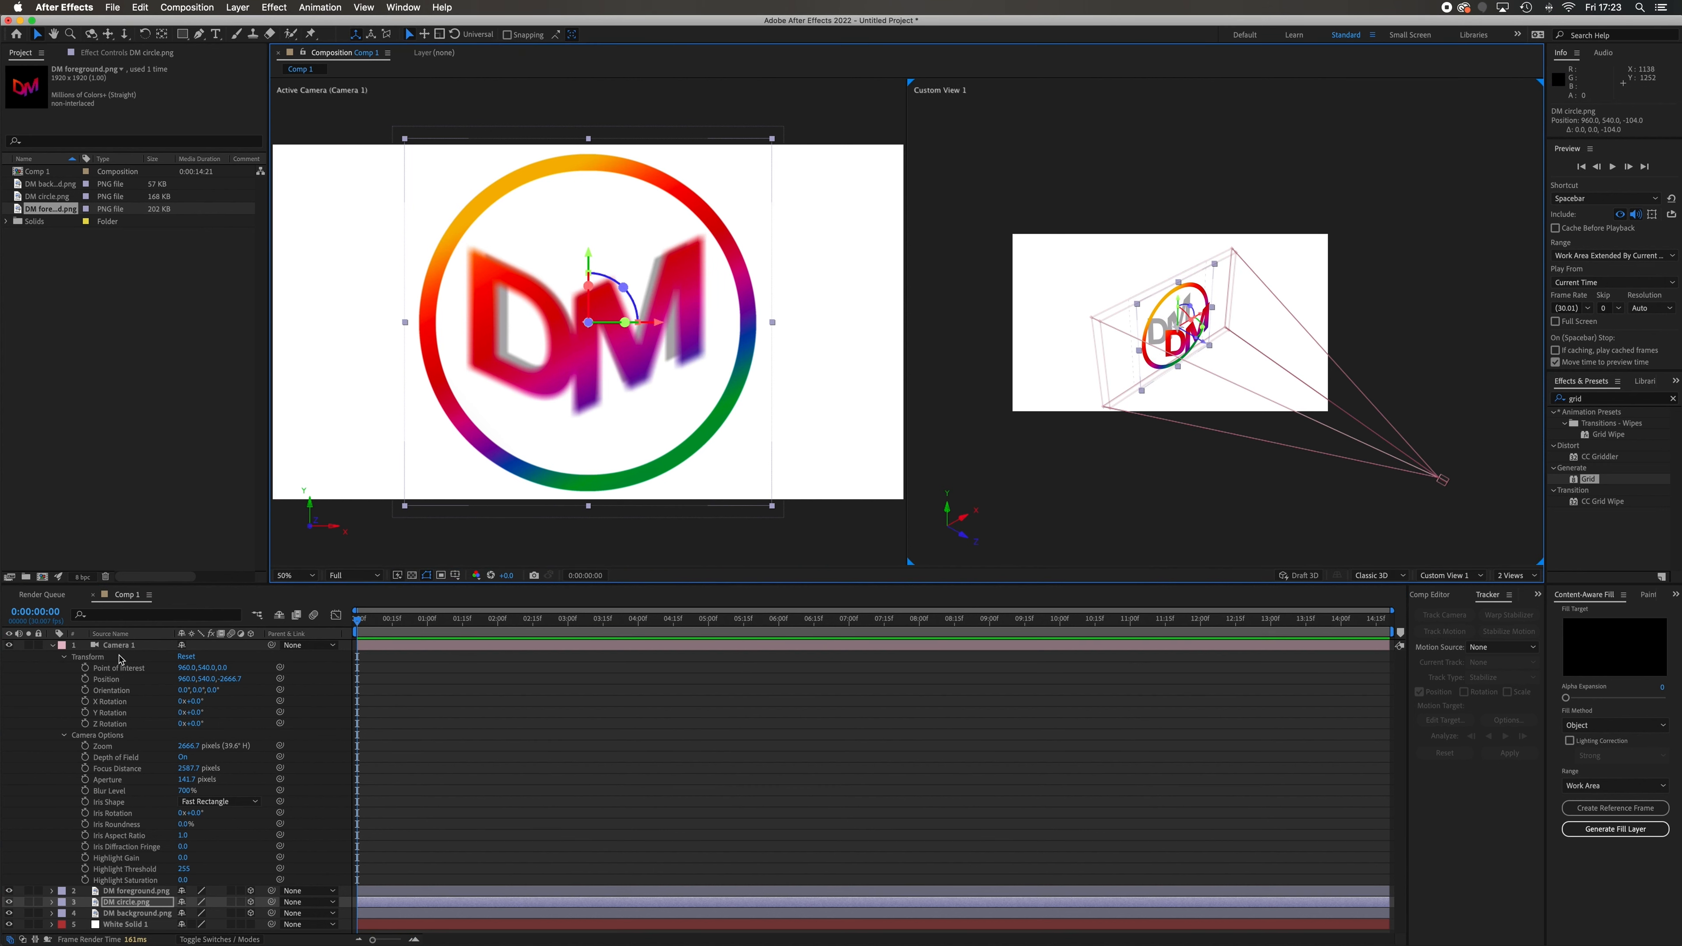
pyautogui.doubleClick(133, 646)
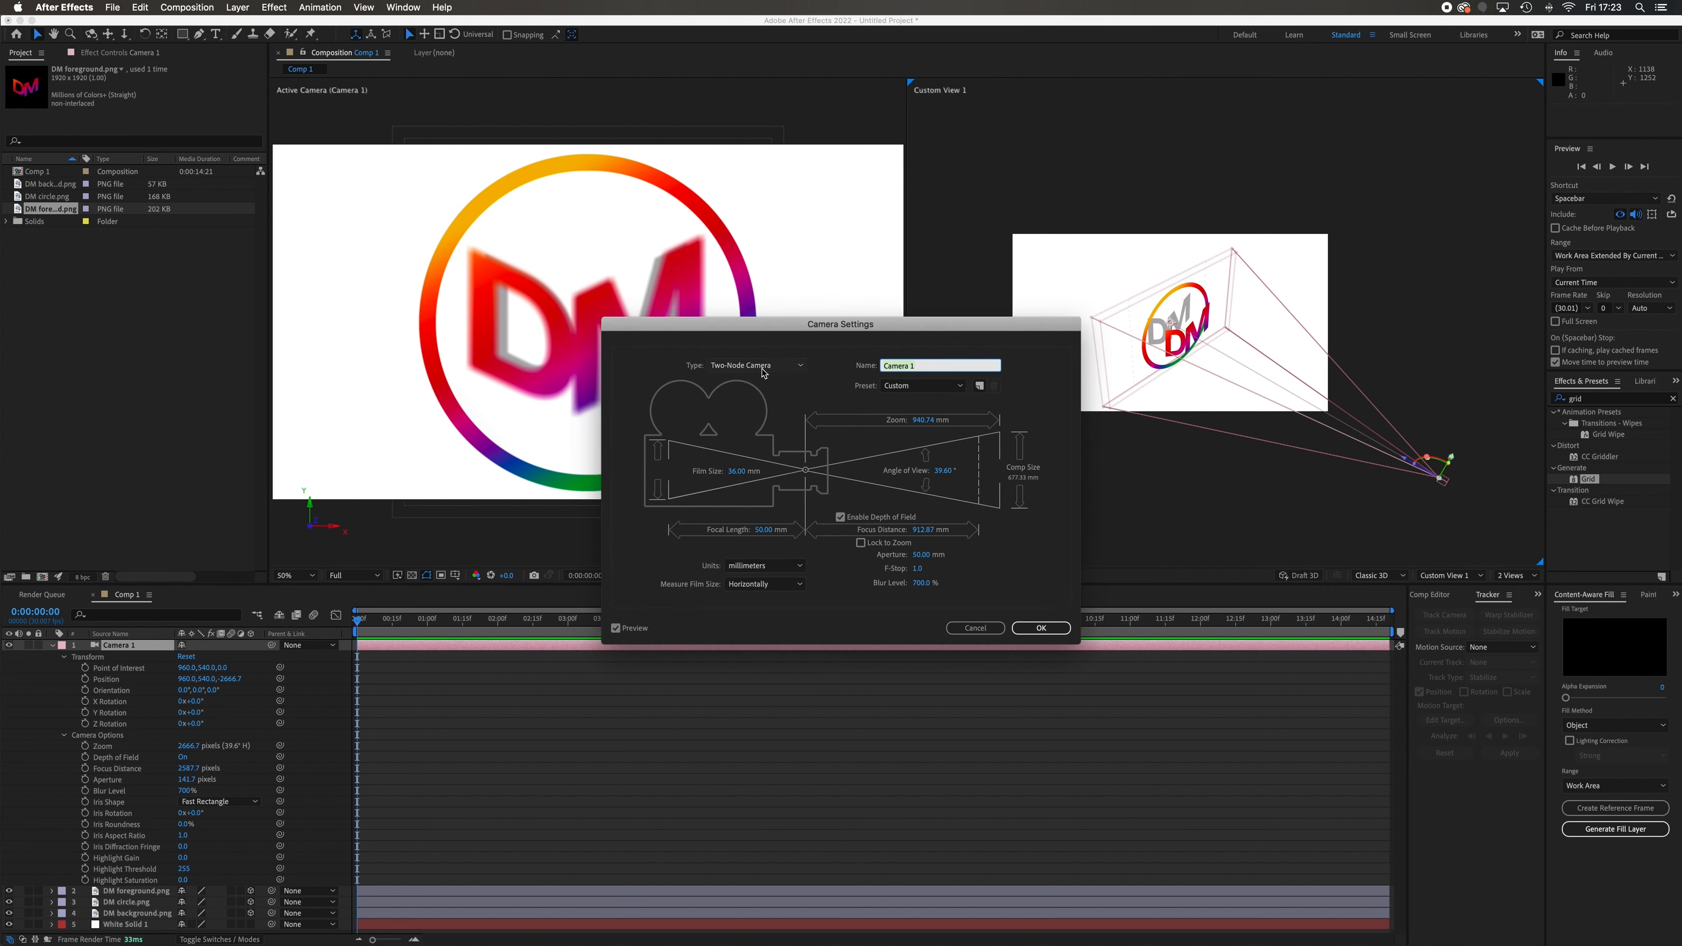
pyautogui.click(1041, 627)
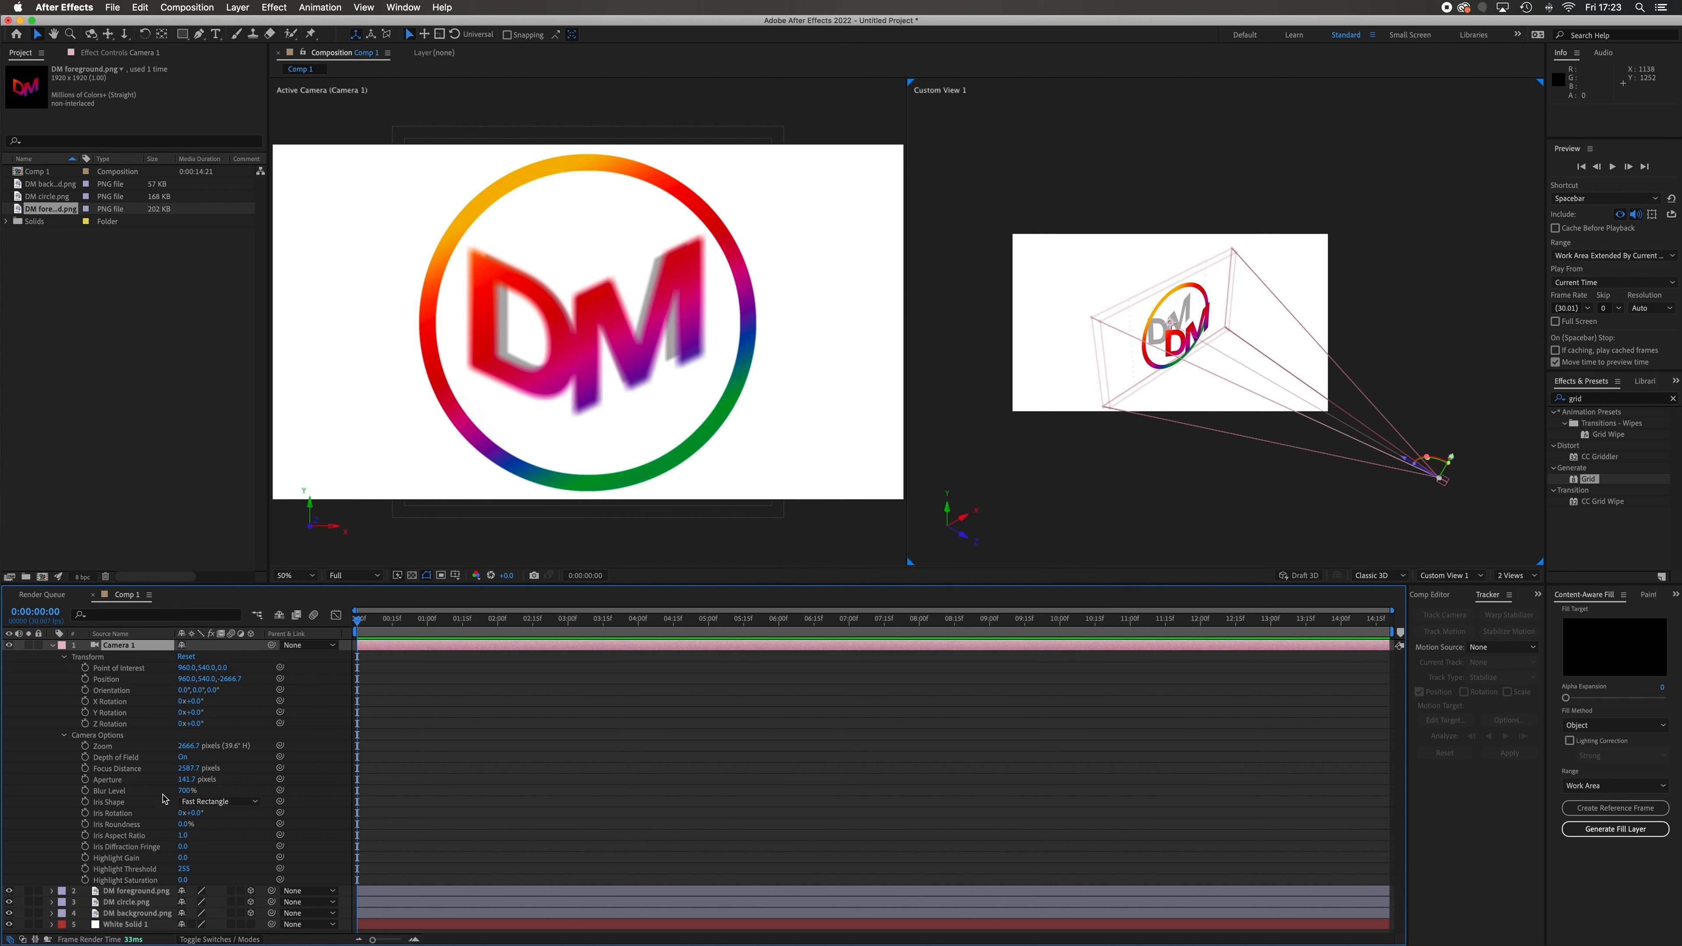
# Move the camera to a position of about 939, 556, -2976.7 and set its Zoom to about 2750.7 pixels
pyautogui.moveTo(188, 679)
pyautogui.mouseDown()
pyautogui.moveTo(413, 691)
pyautogui.moveTo(19, 682)
pyautogui.moveTo(521, 702)
pyautogui.moveTo(416, 722)
pyautogui.moveTo(252, 702)
pyautogui.moveTo(470, 706)
pyautogui.moveTo(189, 702)
pyautogui.moveTo(252, 683)
pyautogui.moveTo(32, 659)
pyautogui.moveTo(370, 724)
pyautogui.moveTo(36, 655)
pyautogui.moveTo(237, 693)
pyautogui.moveTo(145, 672)
pyautogui.moveTo(173, 677)
pyautogui.mouseUp()
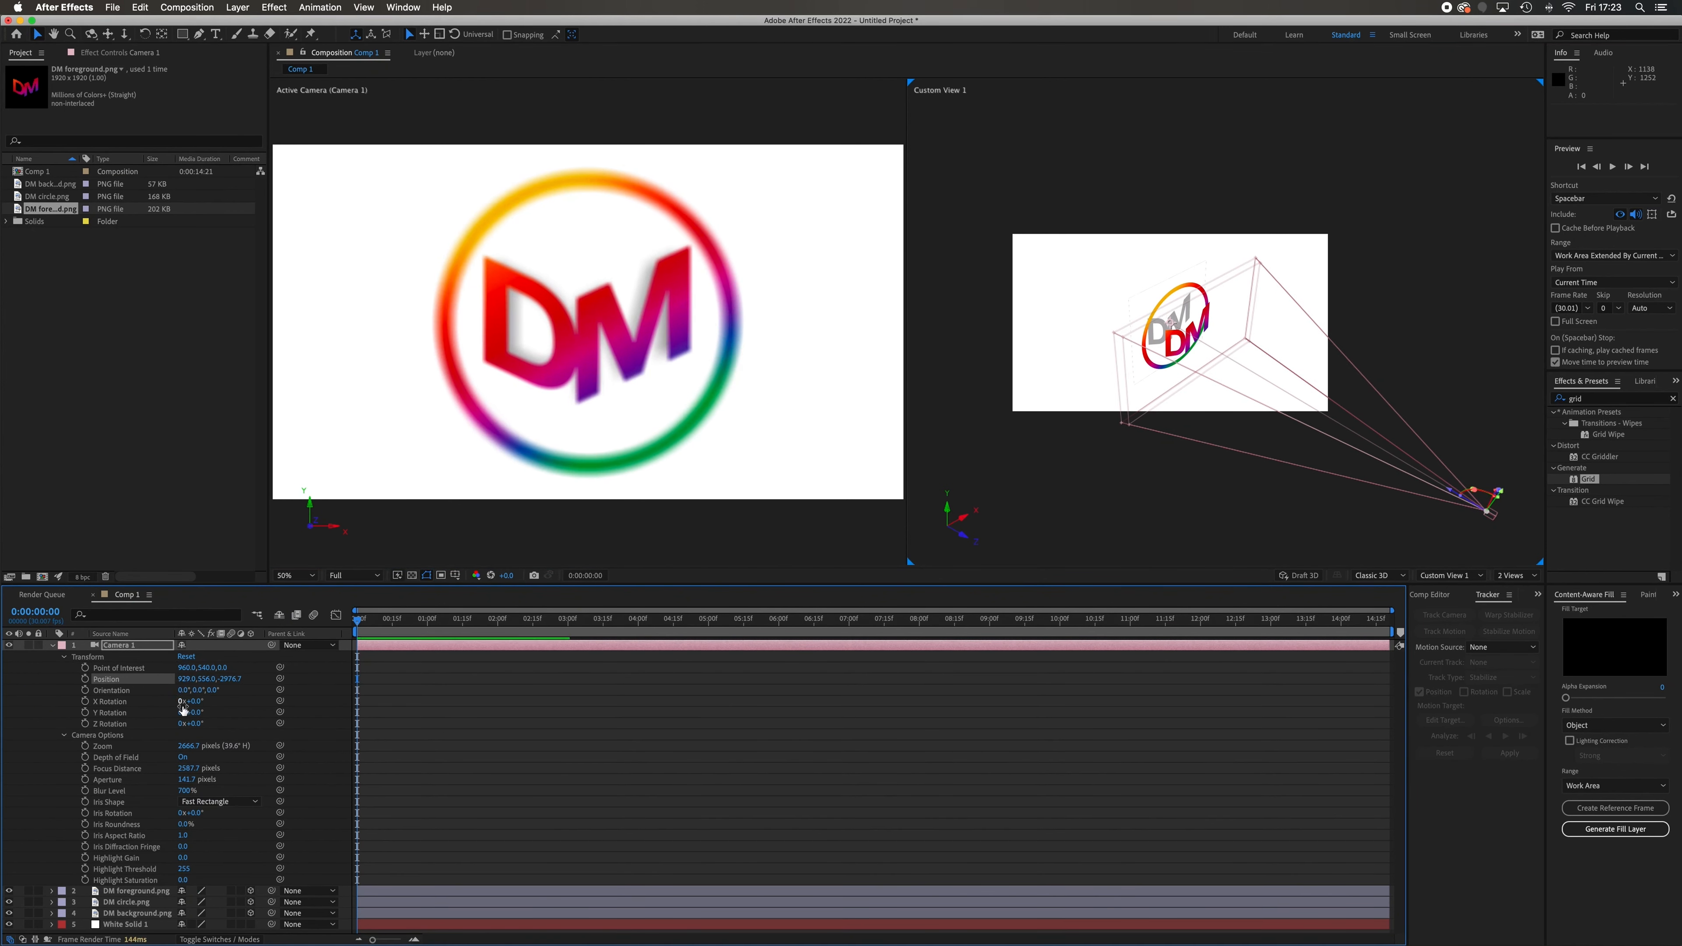
pyautogui.moveTo(188, 746); pyautogui.dragTo(241, 747)
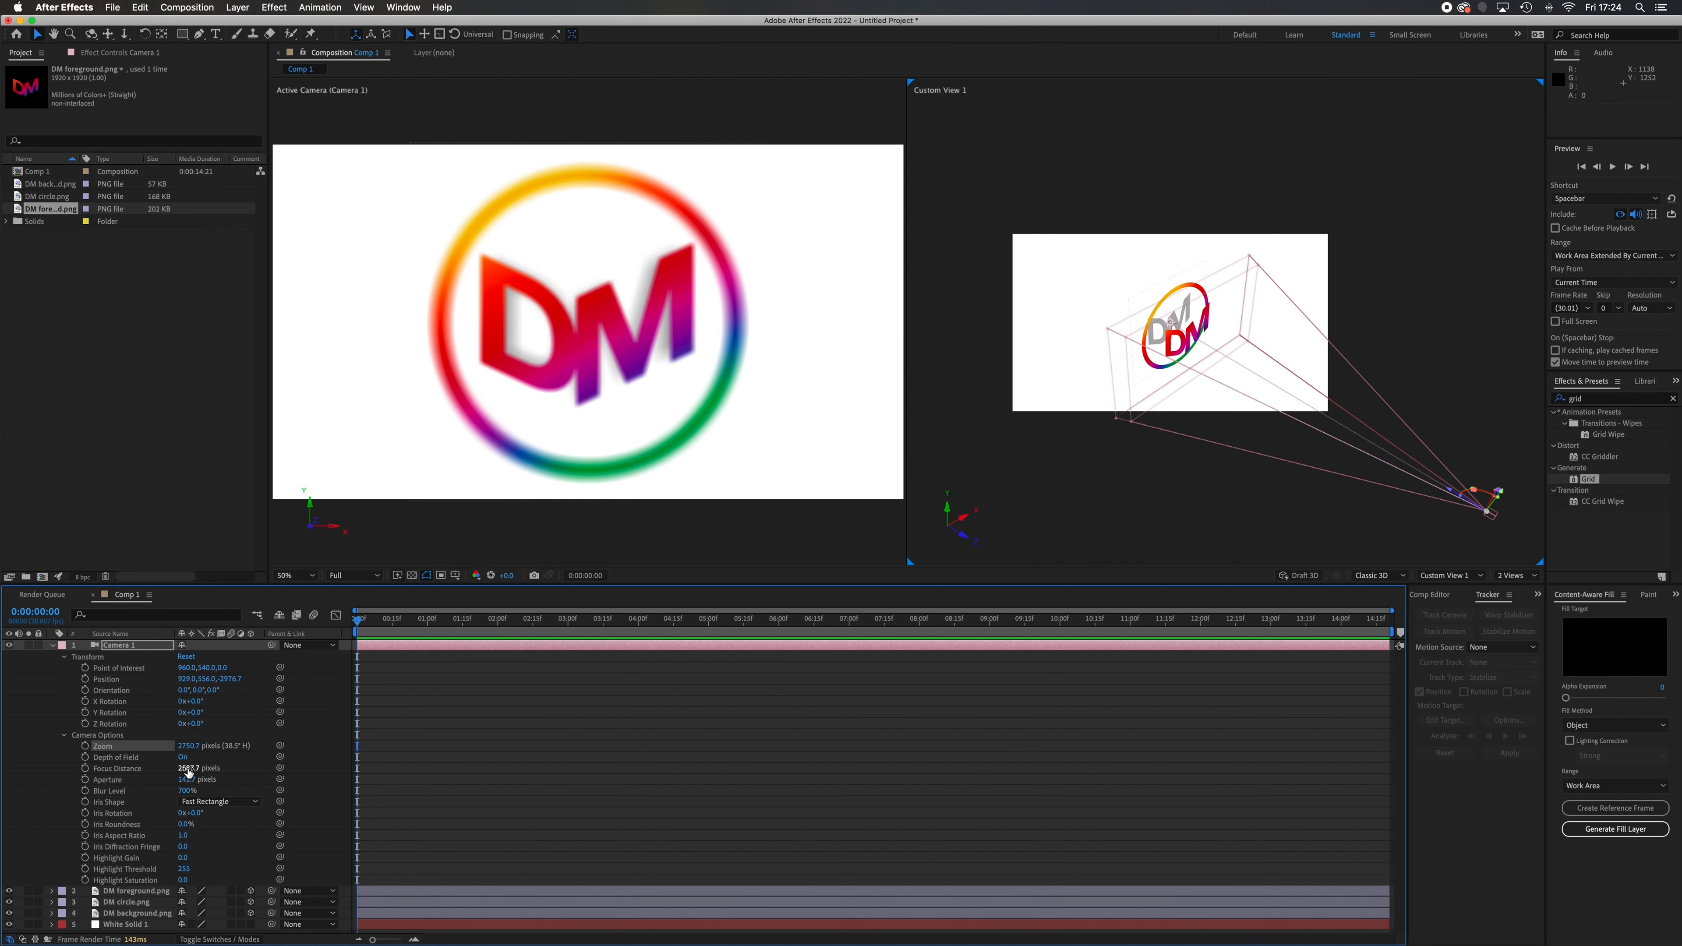
# Try different Focus Distance values on the camera and settle on about 3024.7 pixels, focusing behind the DM foreground layer
pyautogui.moveTo(186, 772); pyautogui.dragTo(212, 770)
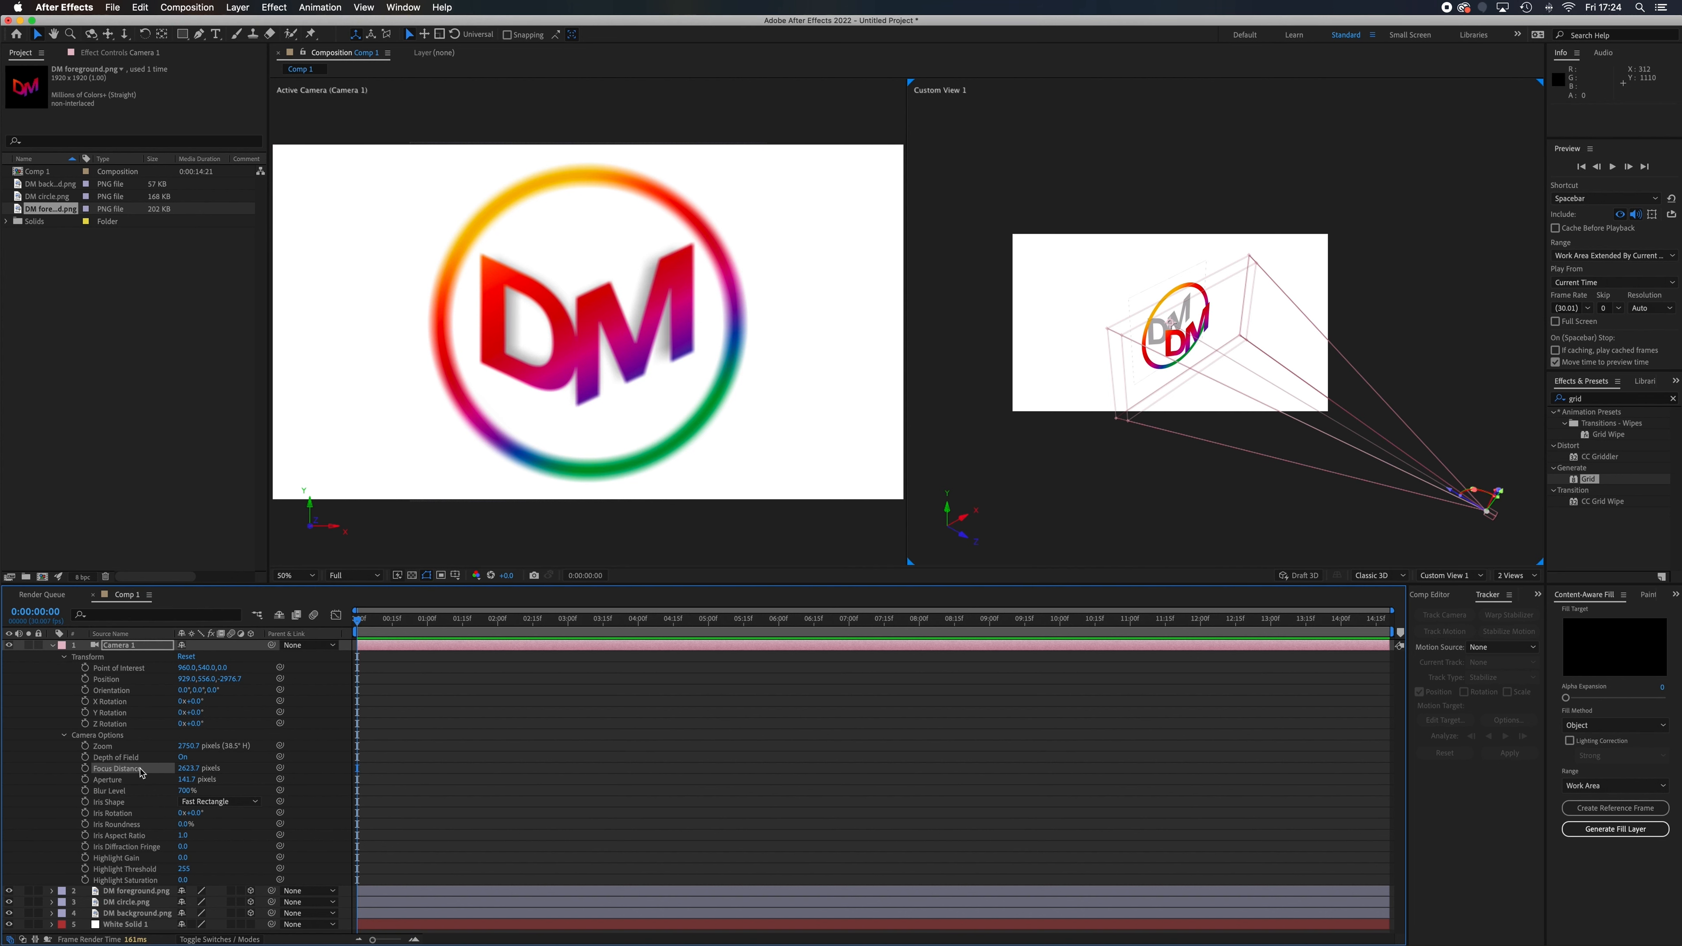
pyautogui.moveTo(174, 767); pyautogui.dragTo(20, 745)
pyautogui.moveTo(188, 771); pyautogui.dragTo(9, 752)
pyautogui.moveTo(187, 770); pyautogui.dragTo(115, 768)
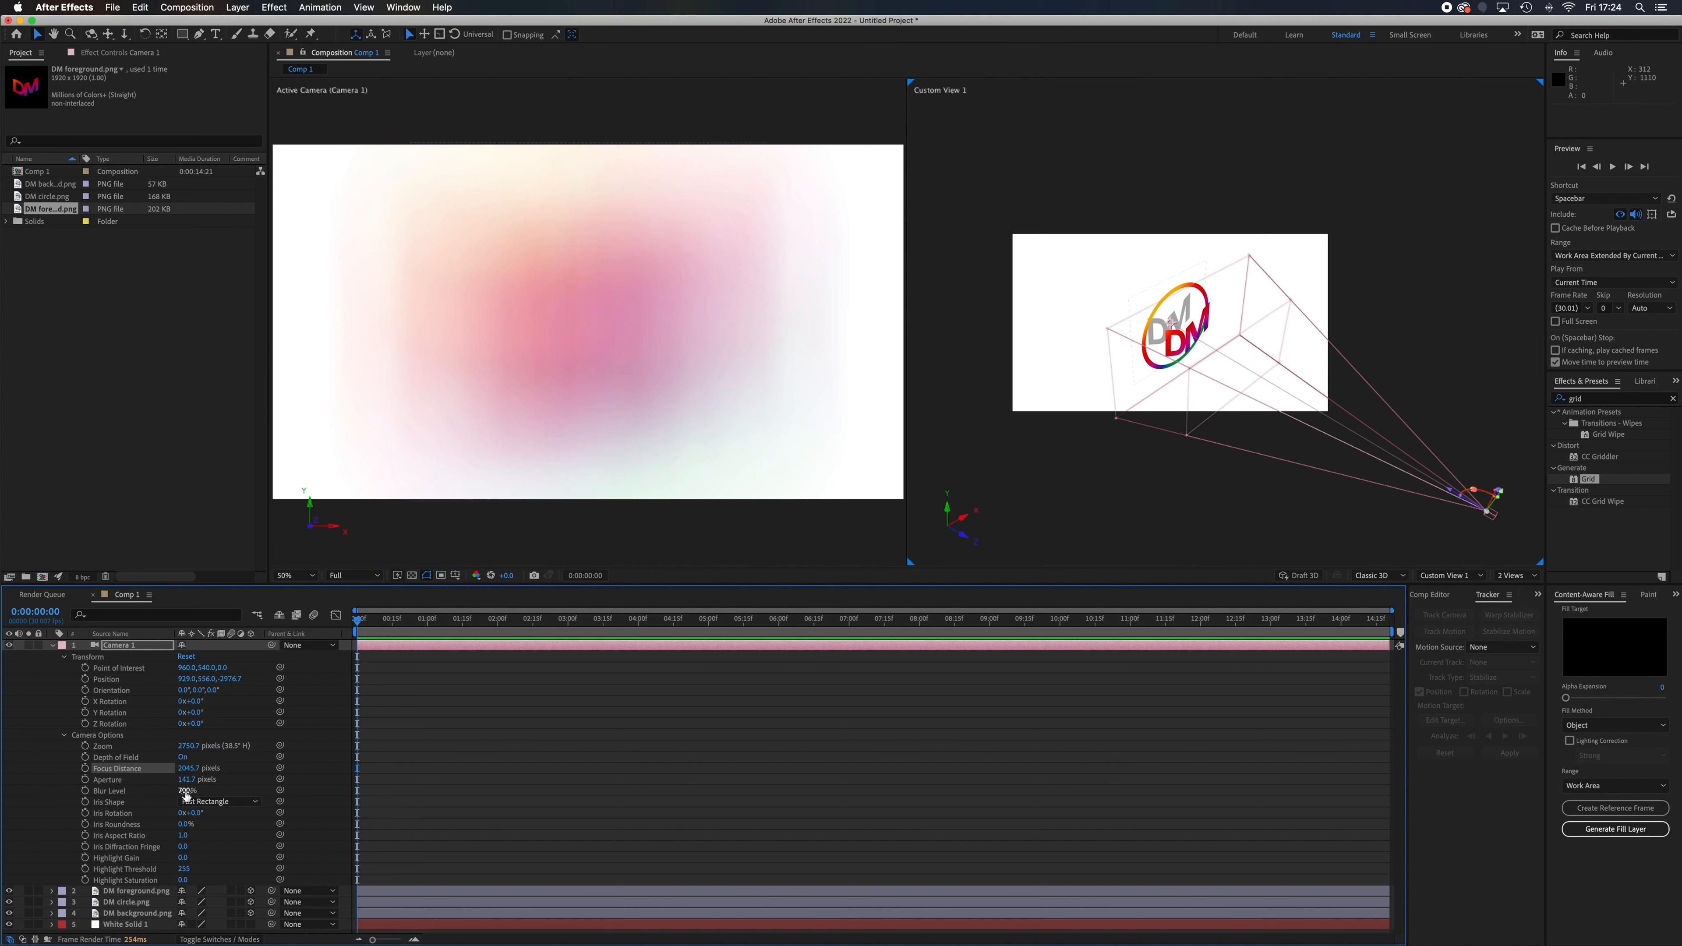
pyautogui.moveTo(187, 770); pyautogui.dragTo(361, 781)
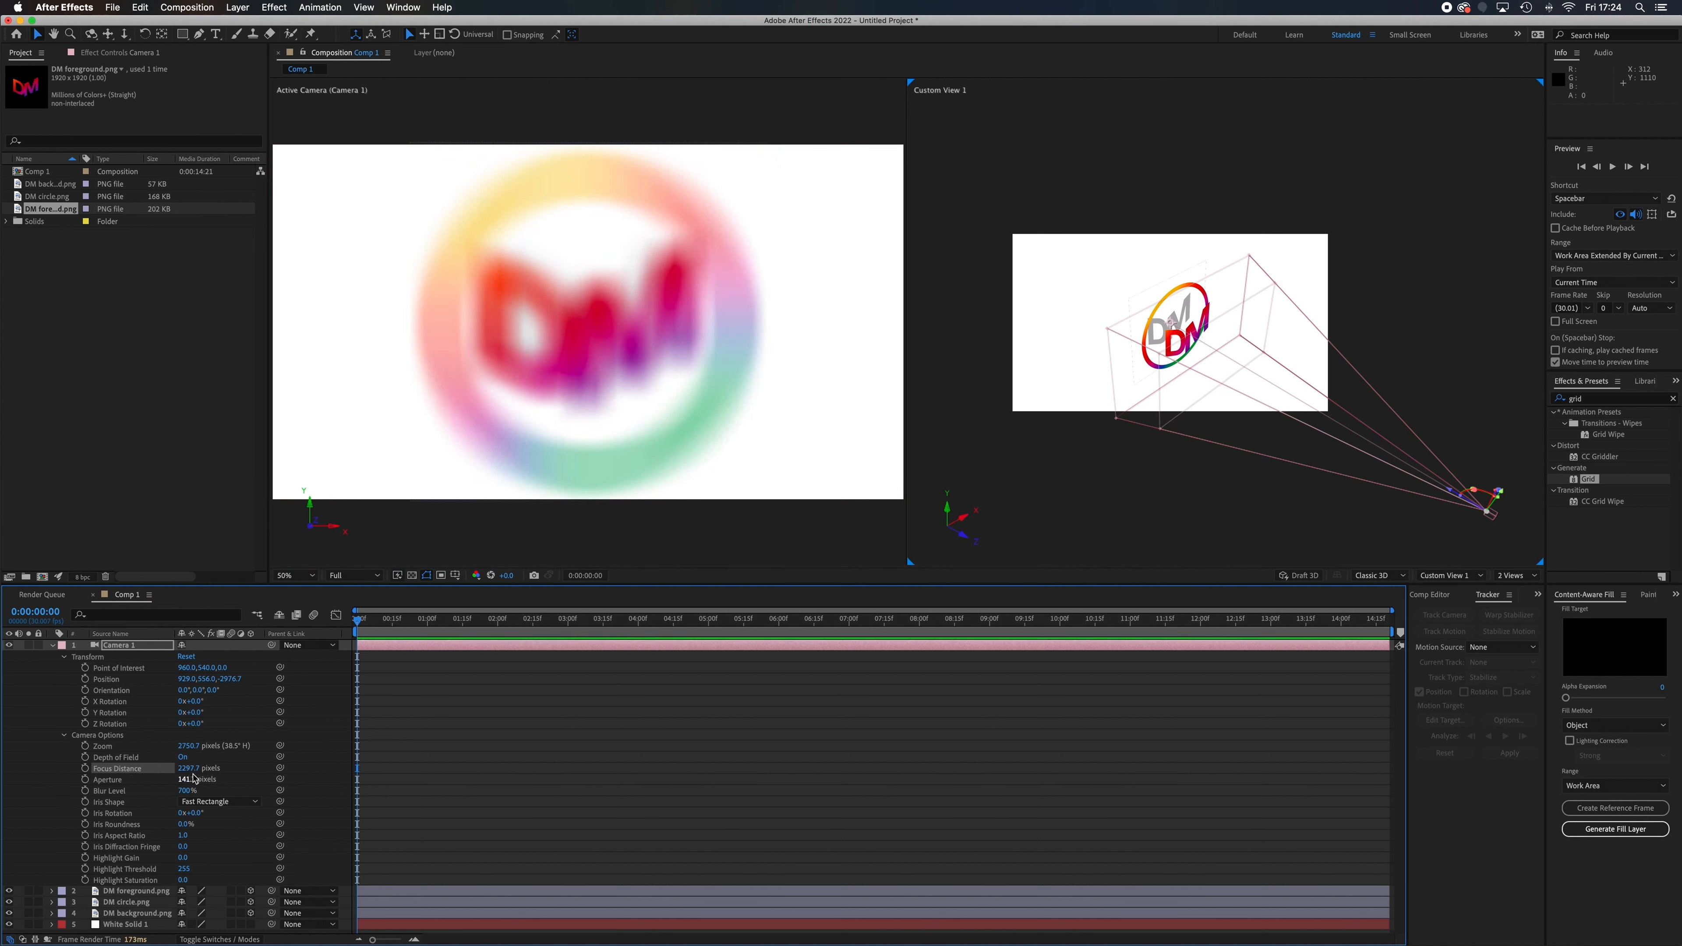
pyautogui.moveTo(190, 770); pyautogui.dragTo(460, 787)
pyautogui.moveTo(469, 787); pyautogui.dragTo(483, 787)
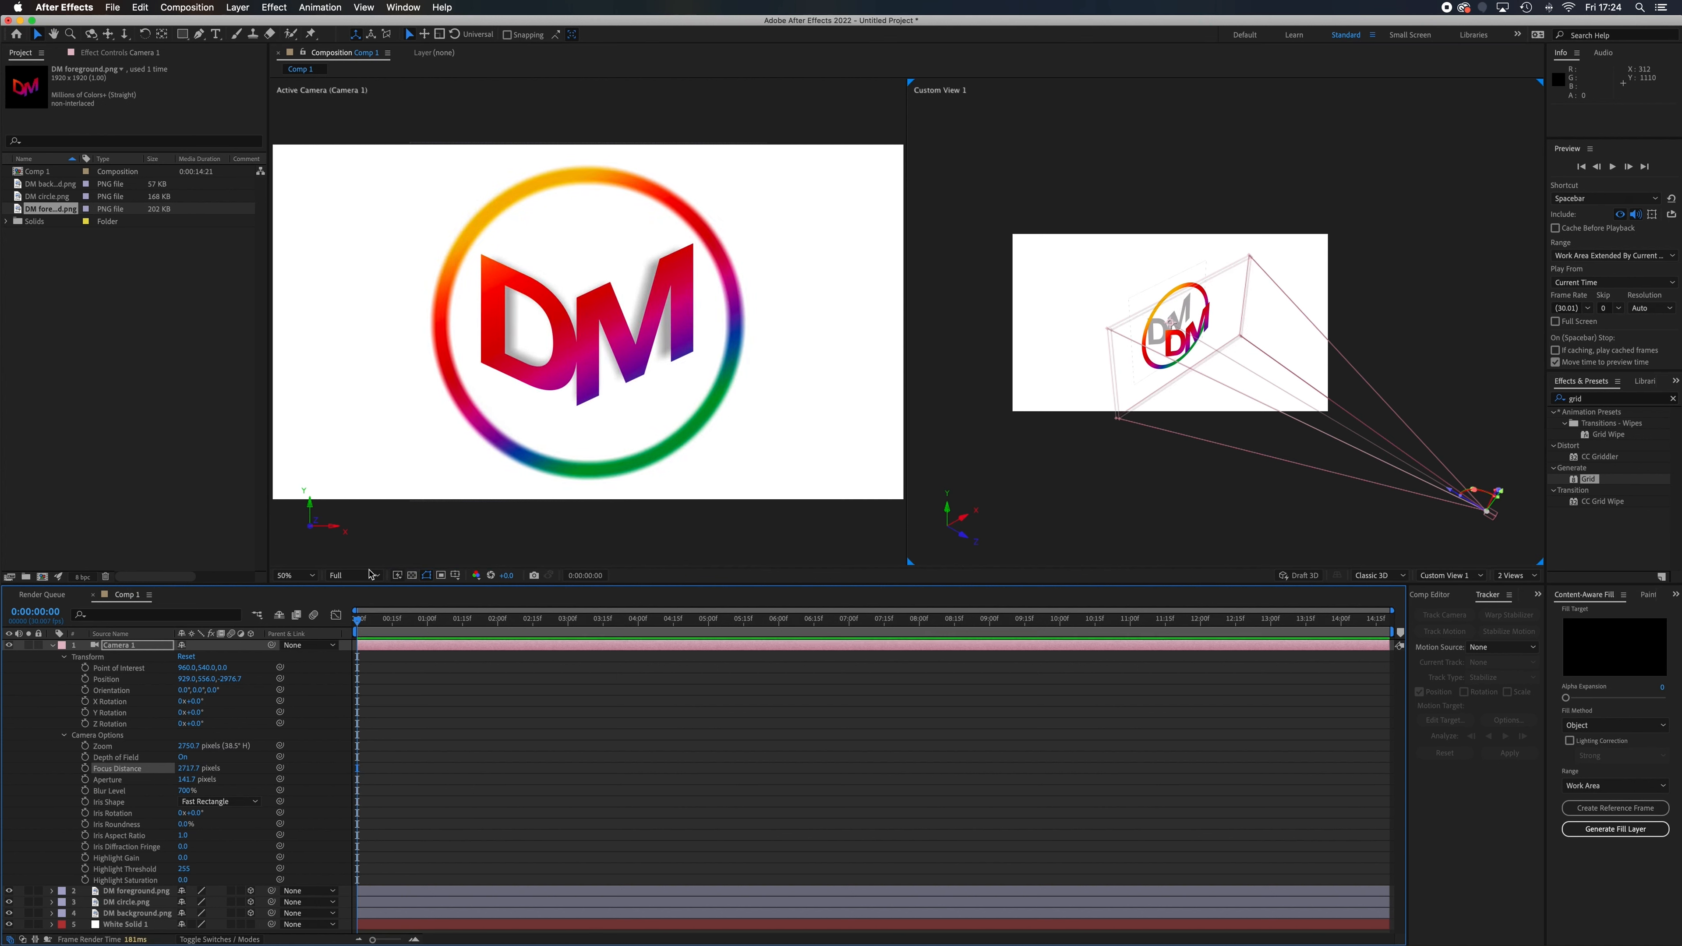
pyautogui.moveTo(188, 769); pyautogui.dragTo(400, 780)
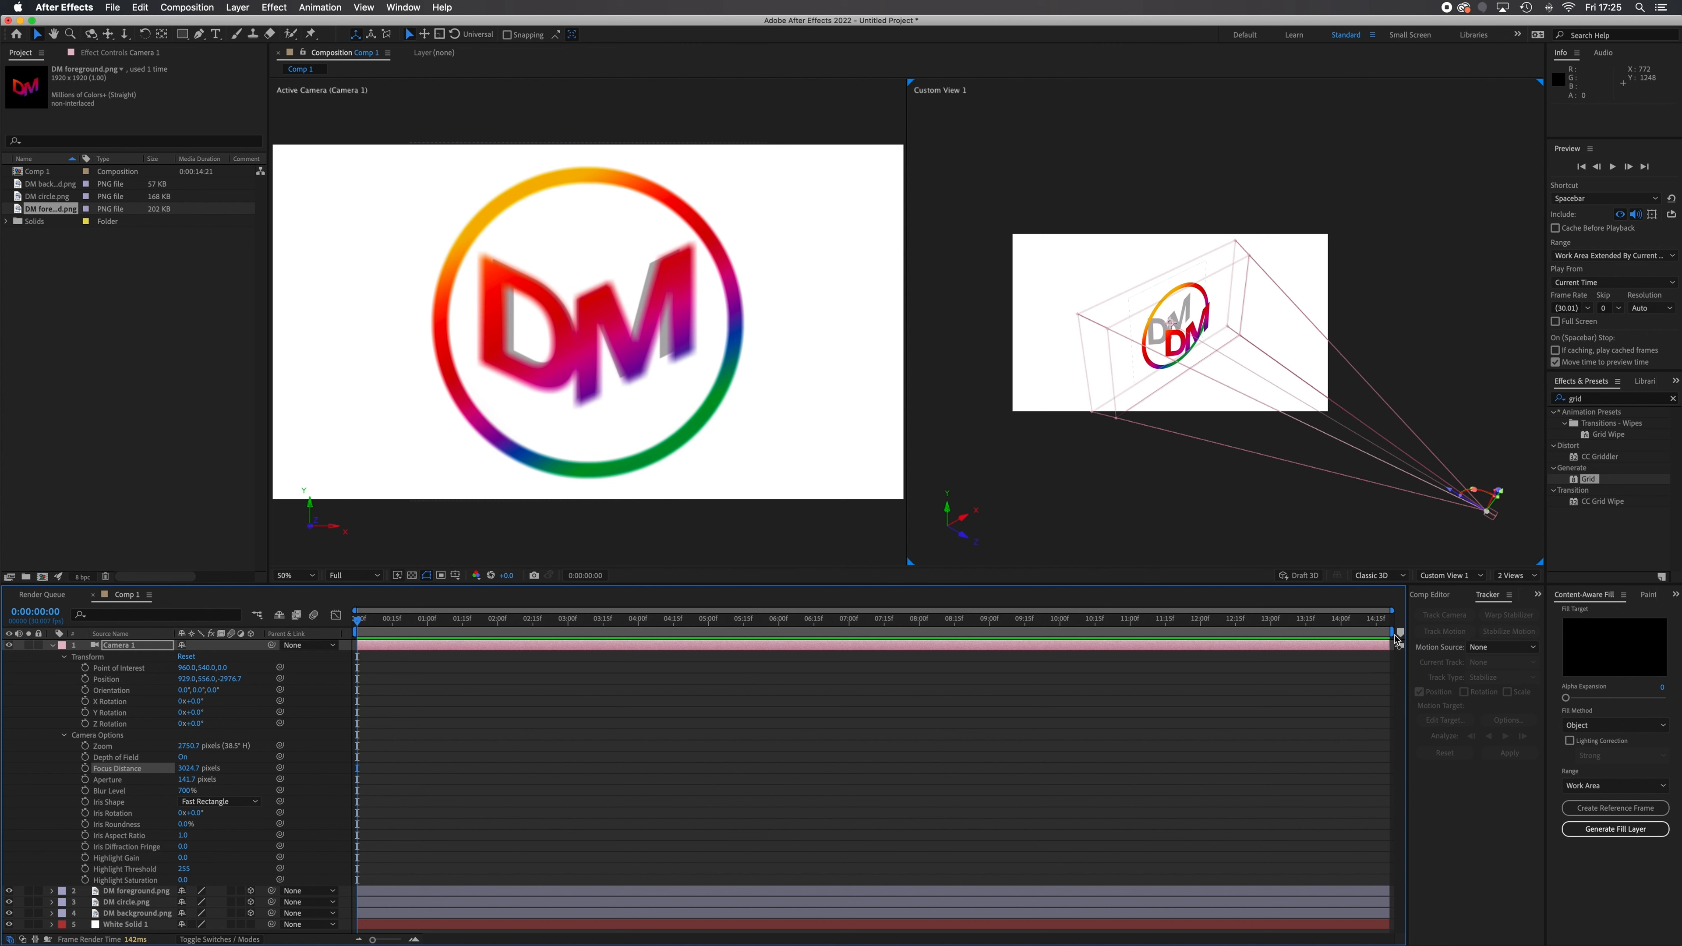
# Shorten the work area to end at 0:00:05:13, and add camera Position and Focus Distance keyframes at the composition's start
pyautogui.moveTo(1395, 633)
pyautogui.mouseDown()
pyautogui.moveTo(696, 654)
pyautogui.moveTo(747, 653)
pyautogui.mouseUp()
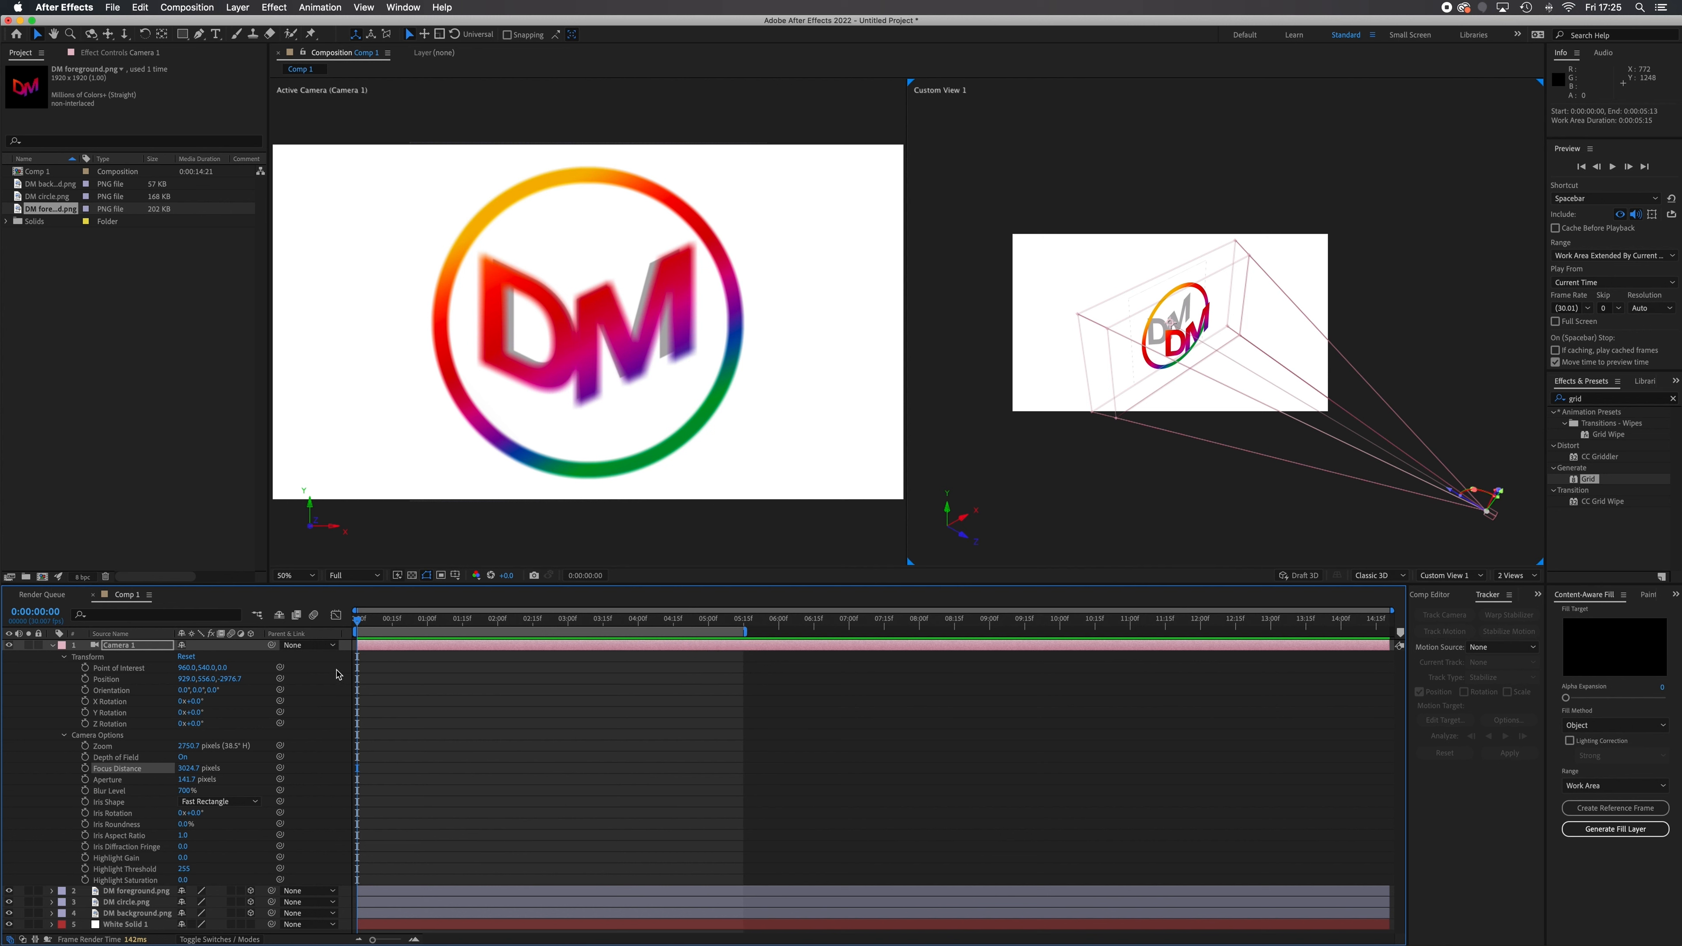
pyautogui.click(85, 679)
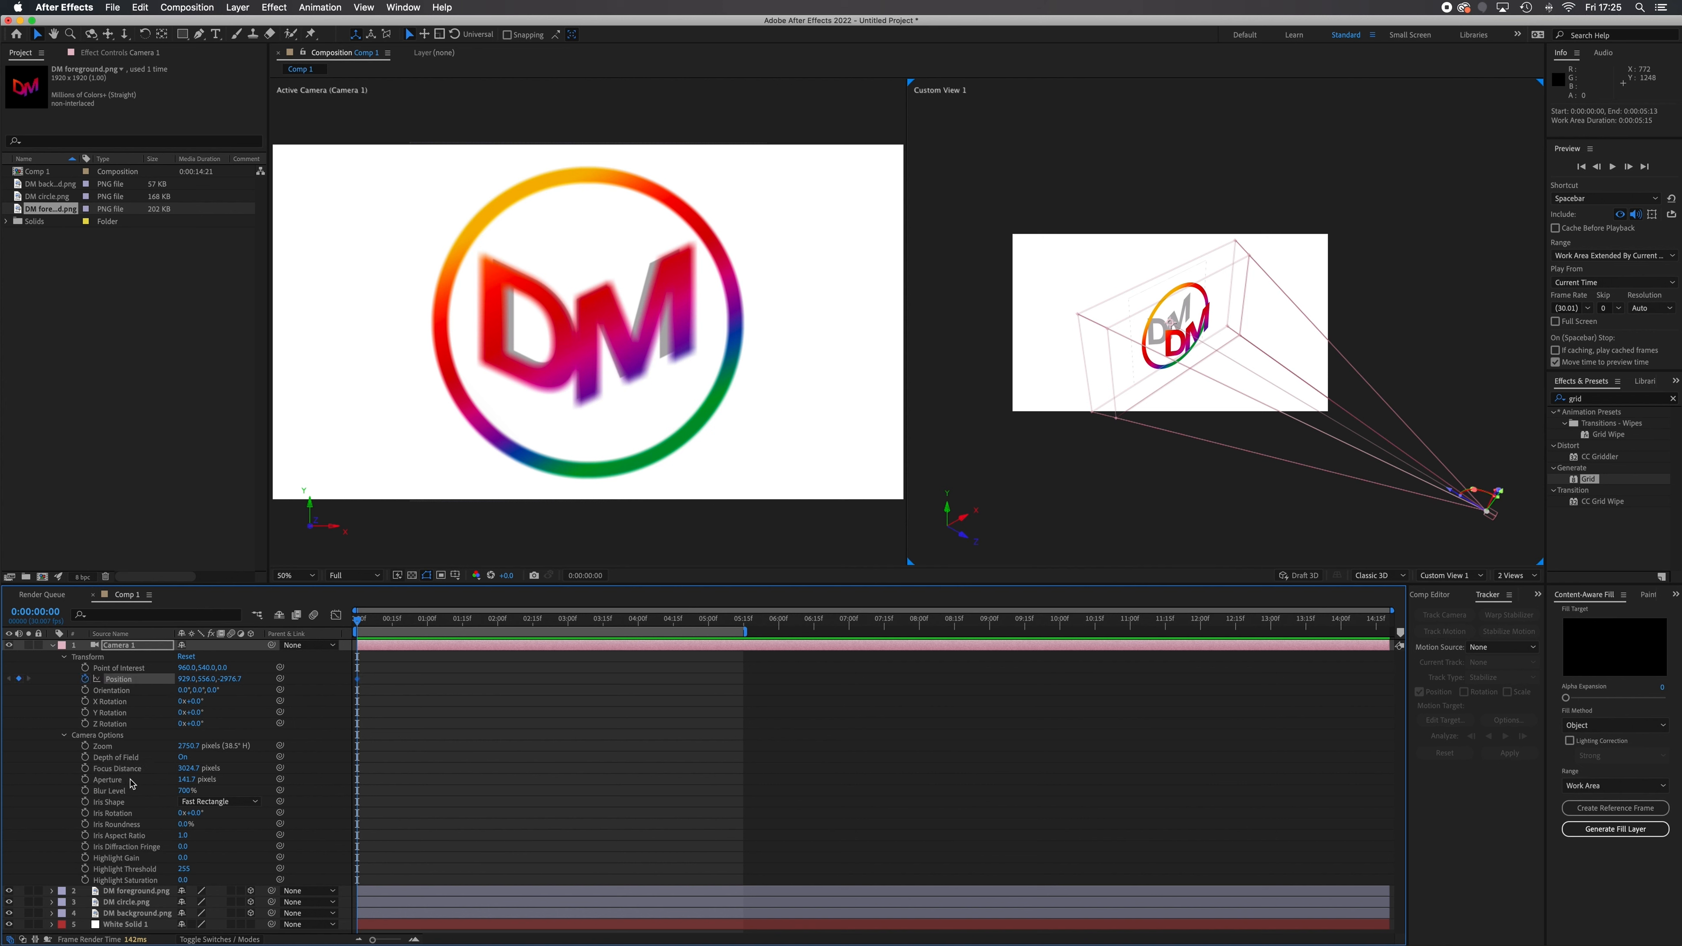
pyautogui.click(85, 769)
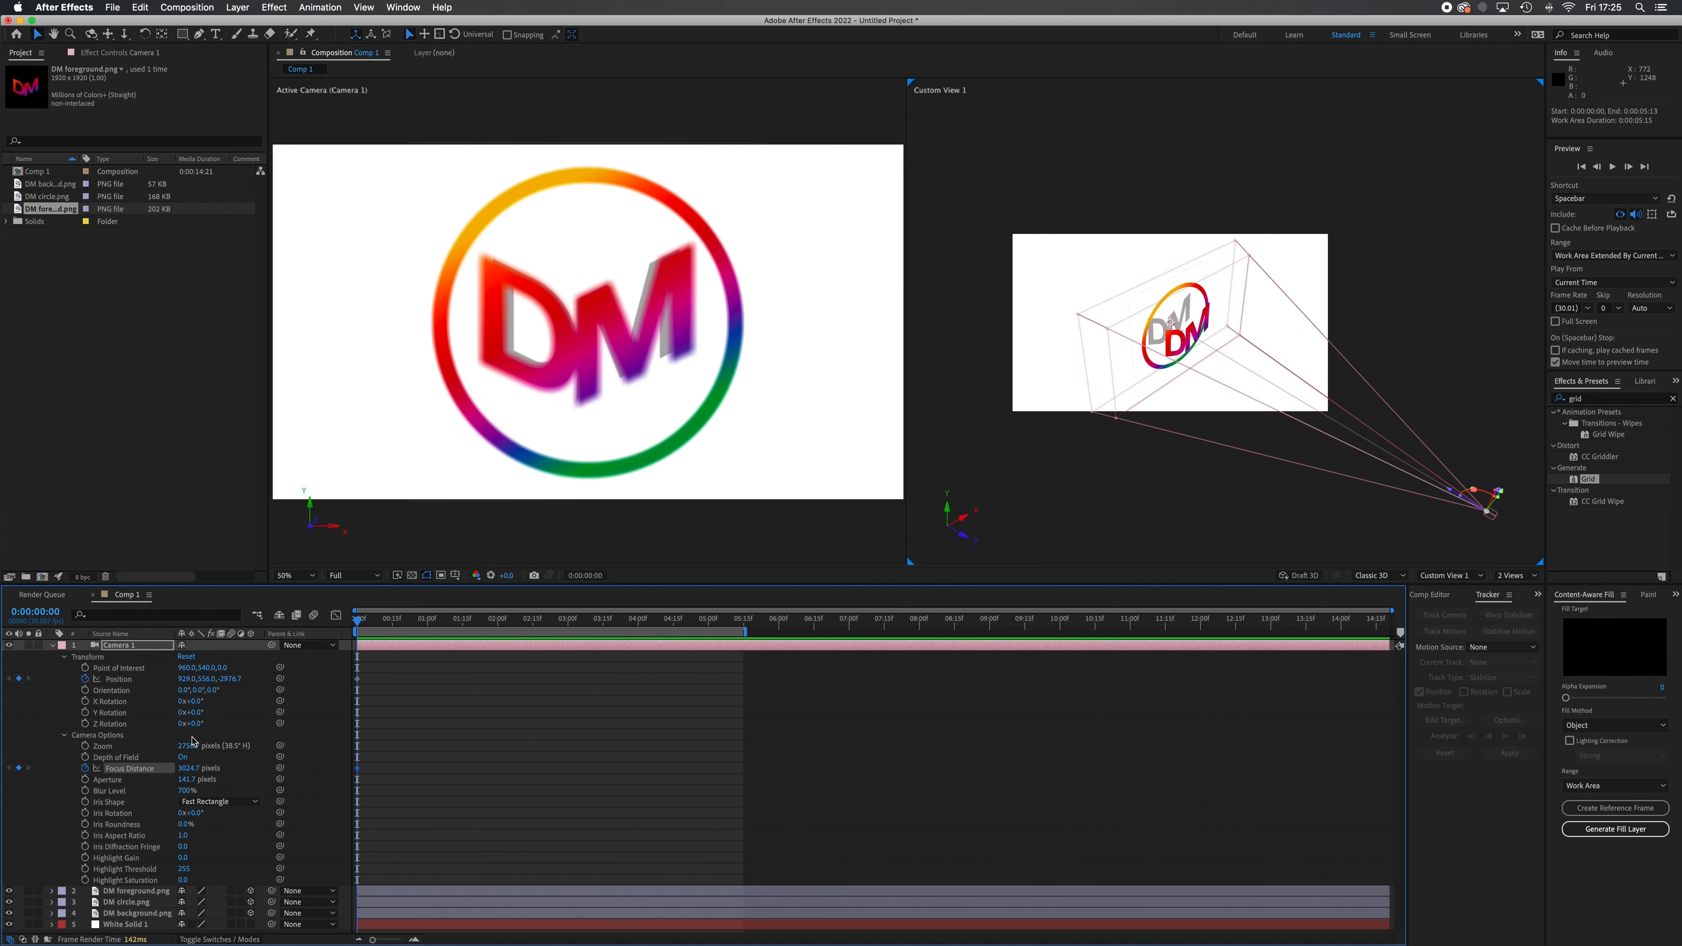
# Pull the camera back to a Z position of about -3301.7 and set its Focus Distance to about 3321.7 pixels
pyautogui.moveTo(233, 684); pyautogui.dragTo(4, 663)
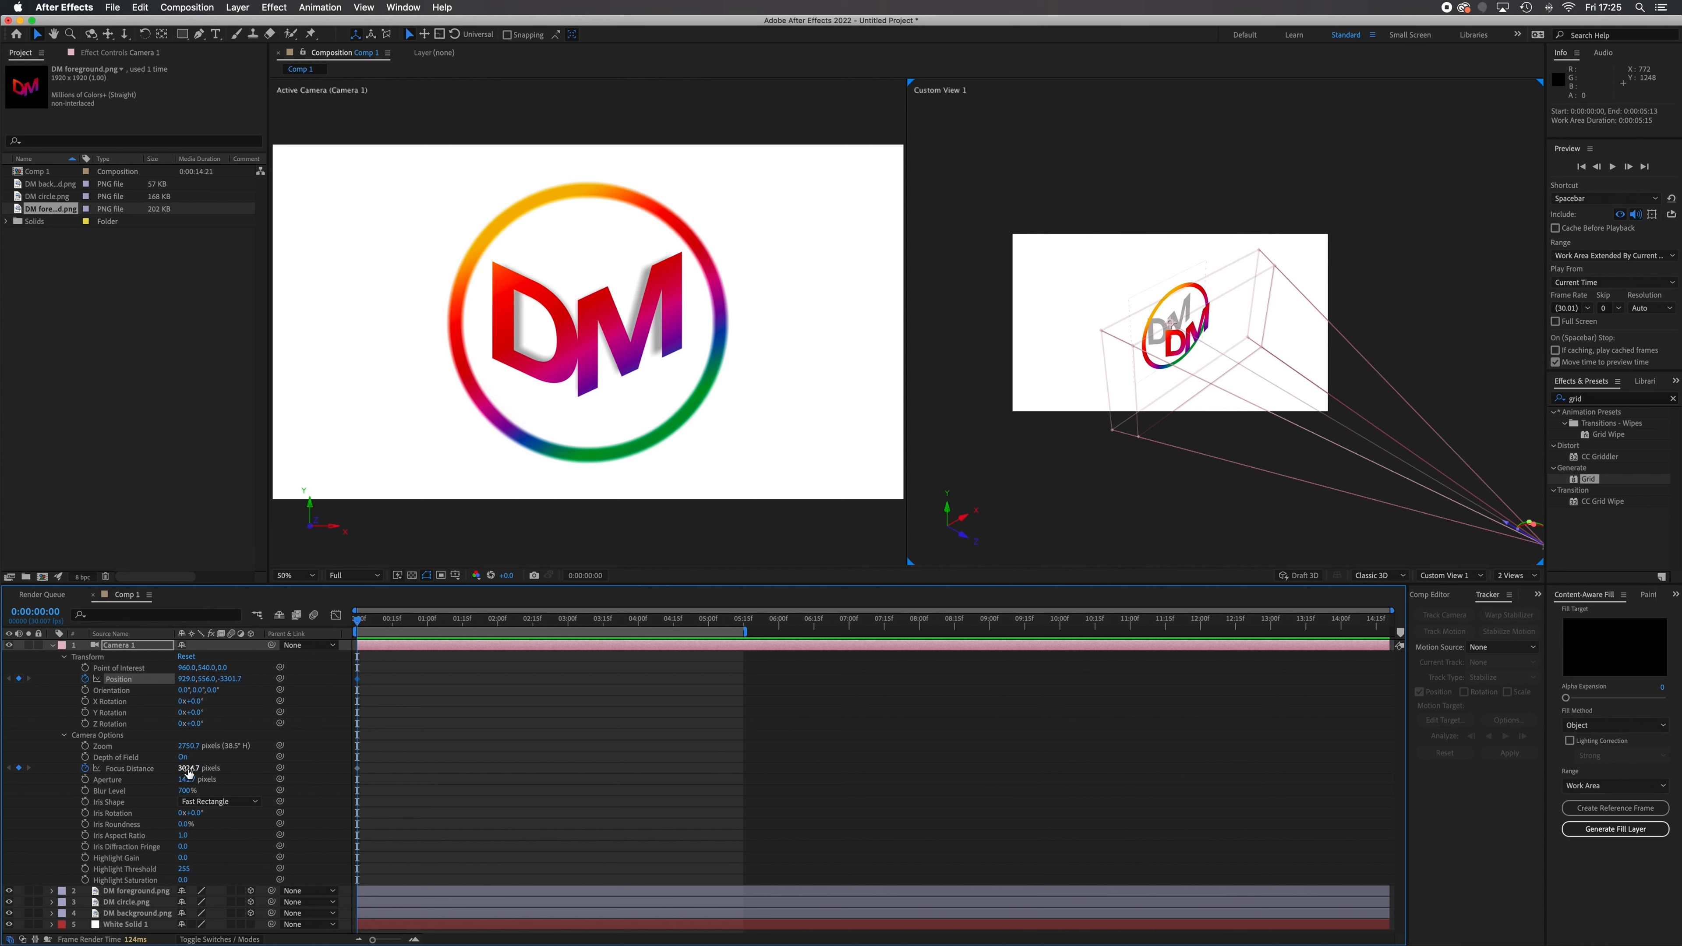
pyautogui.moveTo(199, 769); pyautogui.dragTo(403, 789)
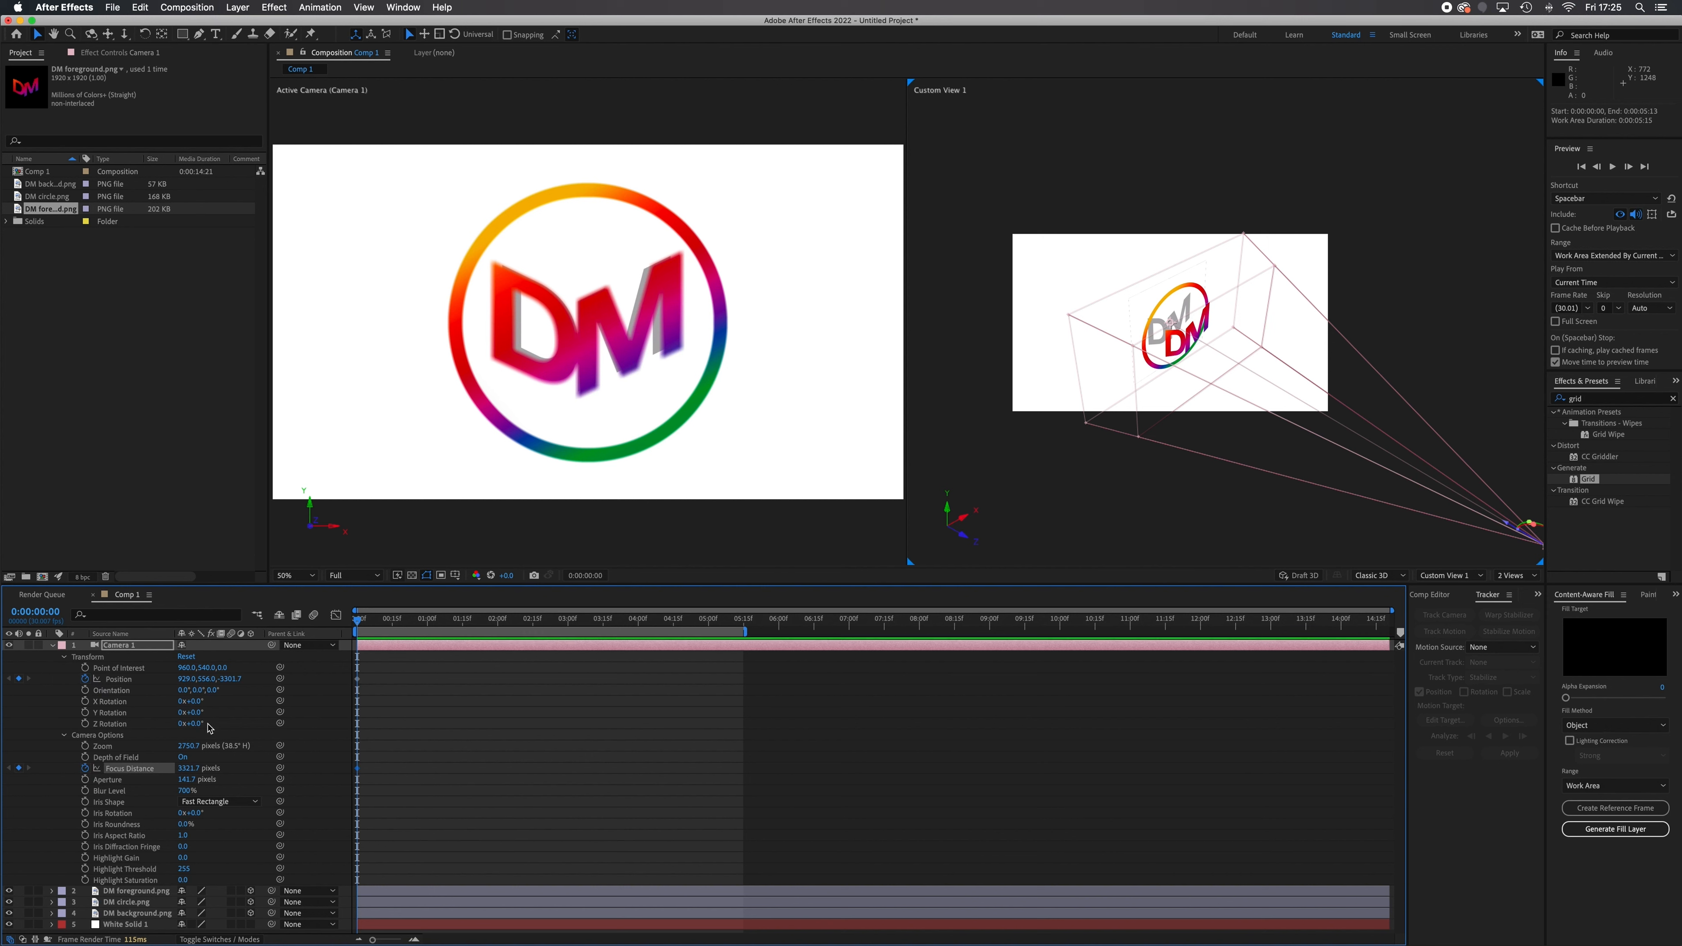
# Offset the camera's starting Position keyframe to about X 1355 and Y 42
pyautogui.moveTo(188, 678); pyautogui.dragTo(624, 726)
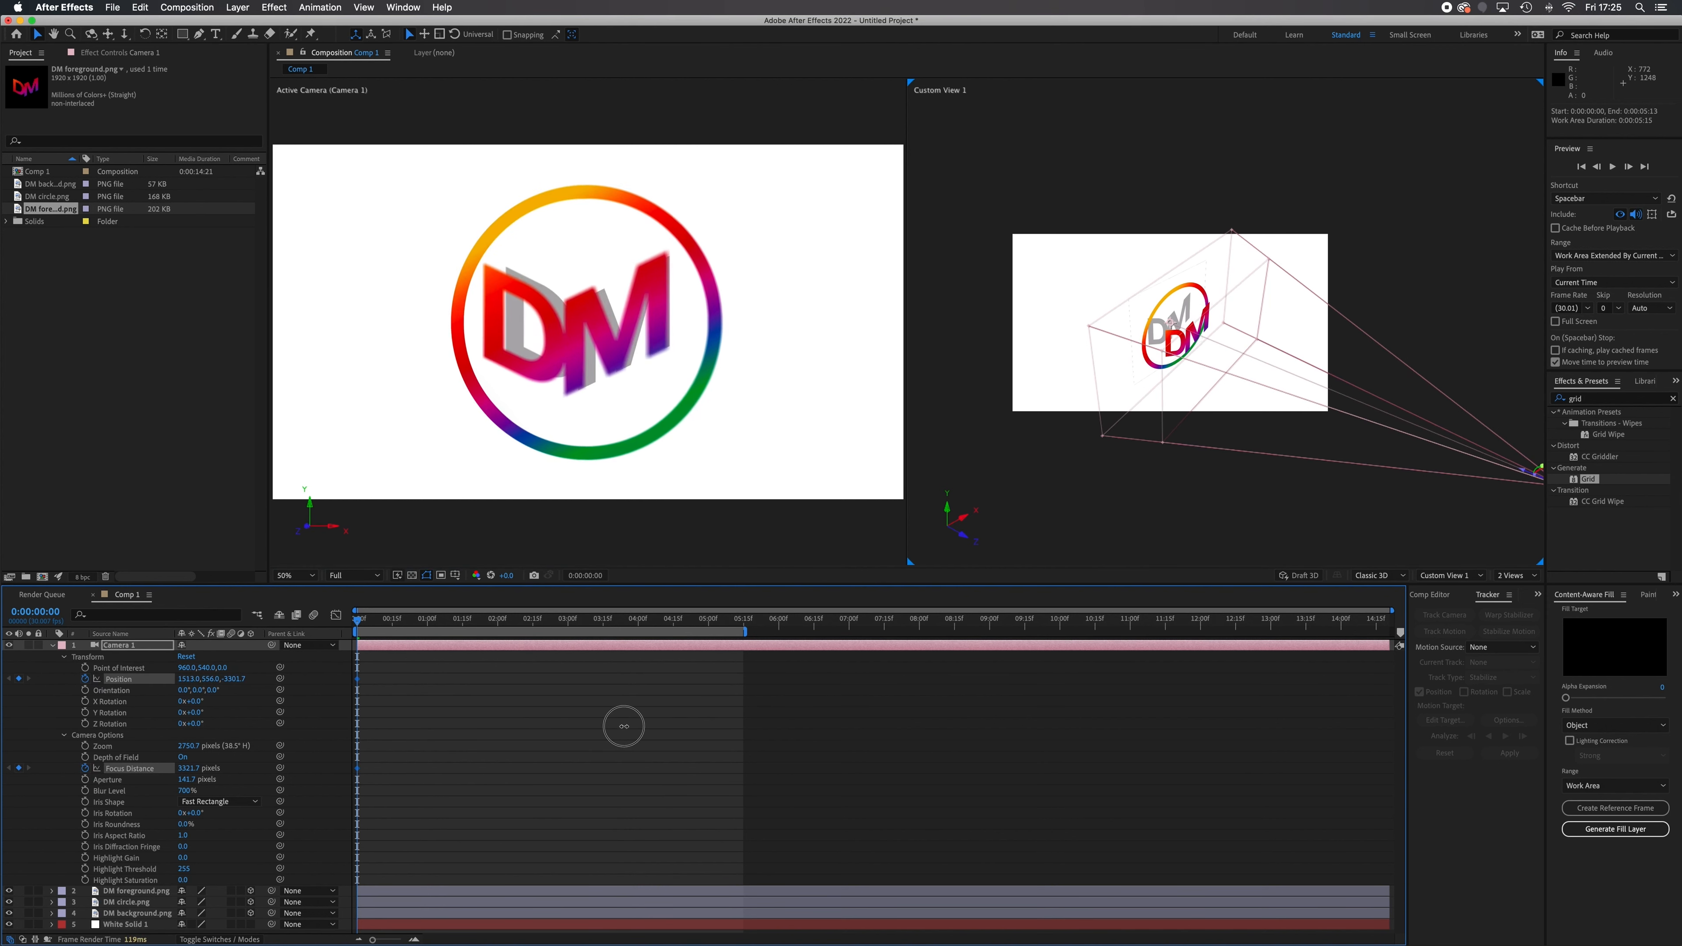
pyautogui.moveTo(211, 679); pyautogui.dragTo(10, 649)
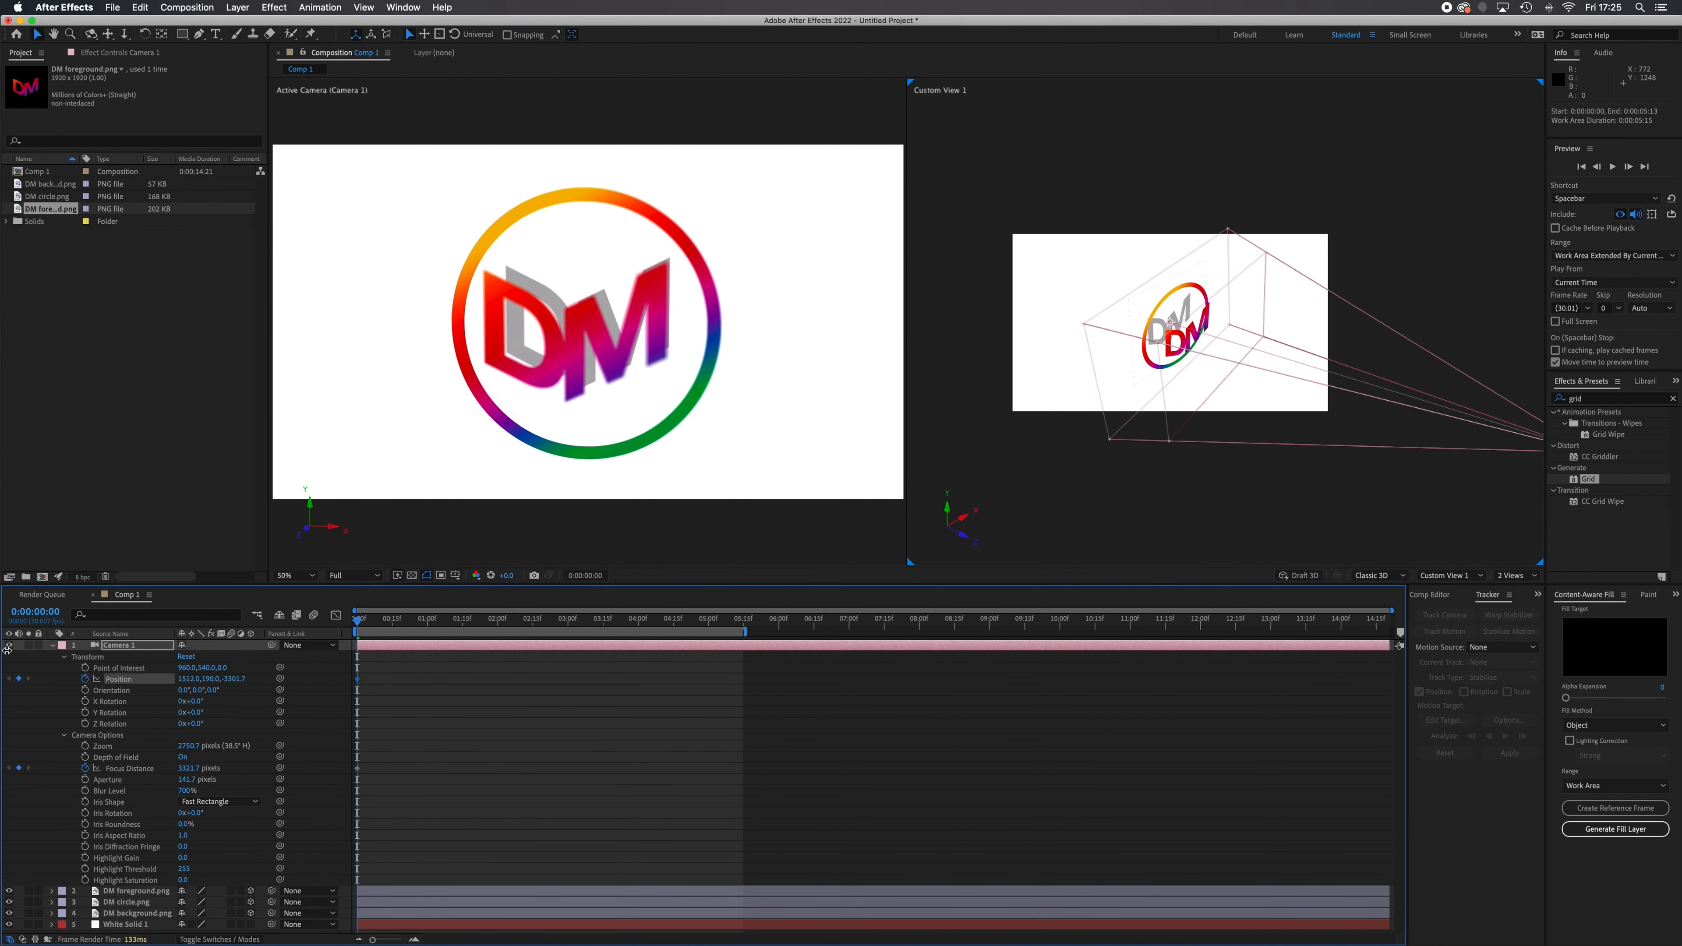
pyautogui.moveTo(210, 678); pyautogui.dragTo(80, 678)
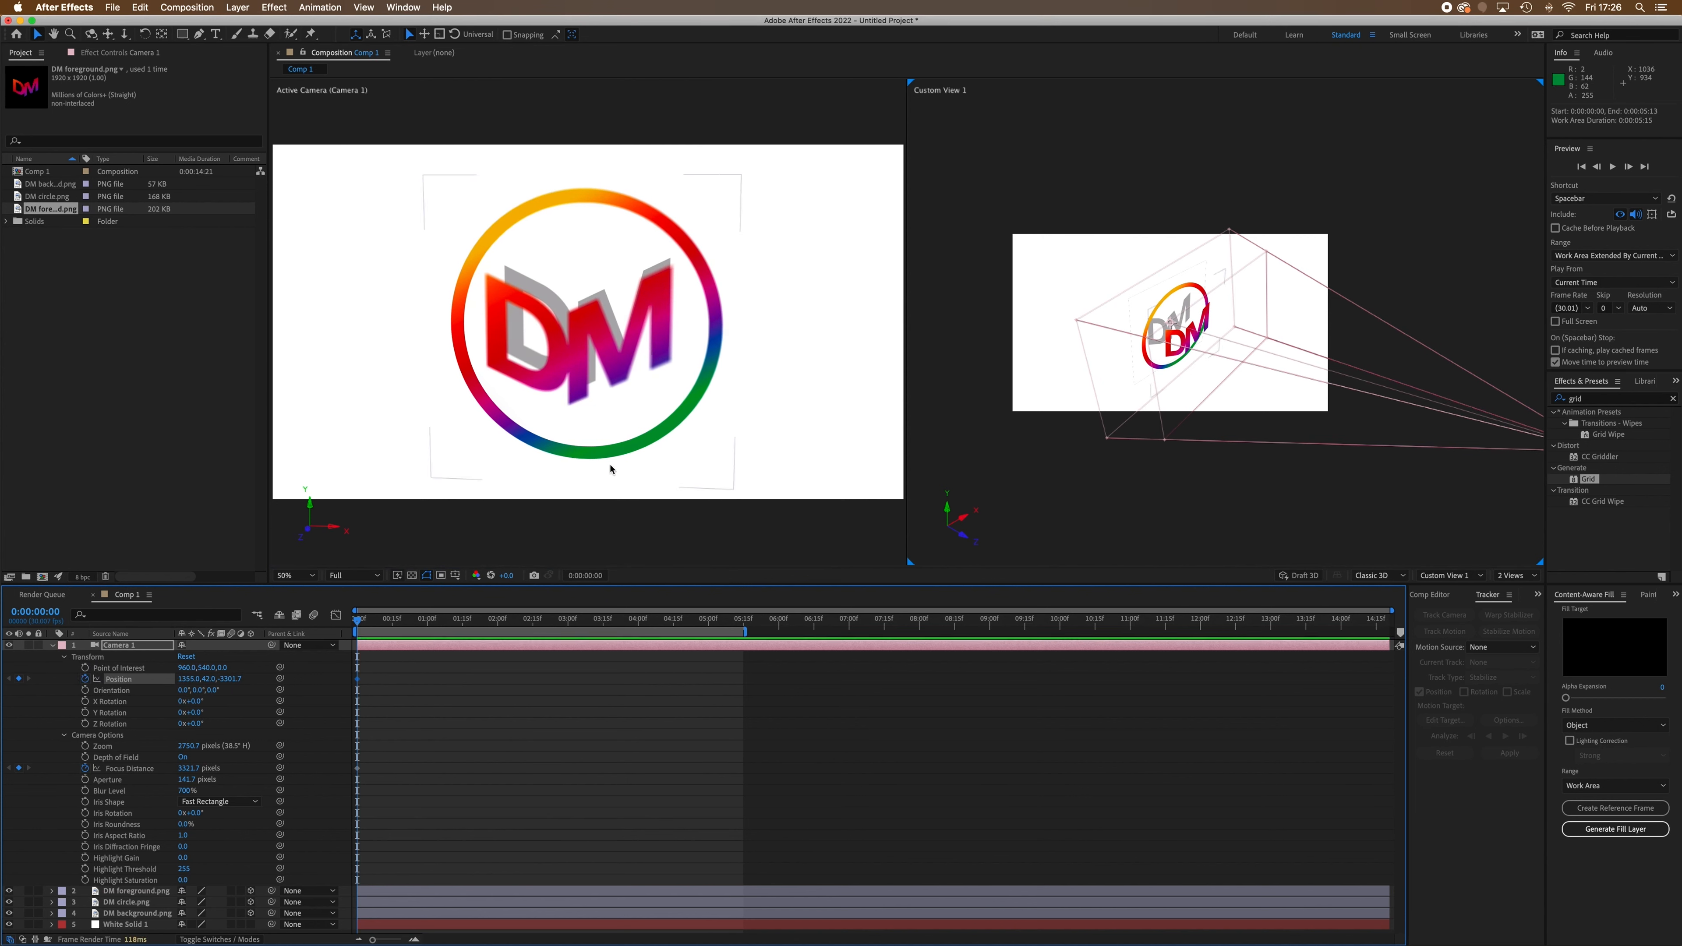
# At 0:00:04:14, keyframe the camera's Position at about X 304 and Y 701
pyautogui.moveTo(358, 625); pyautogui.dragTo(675, 659)
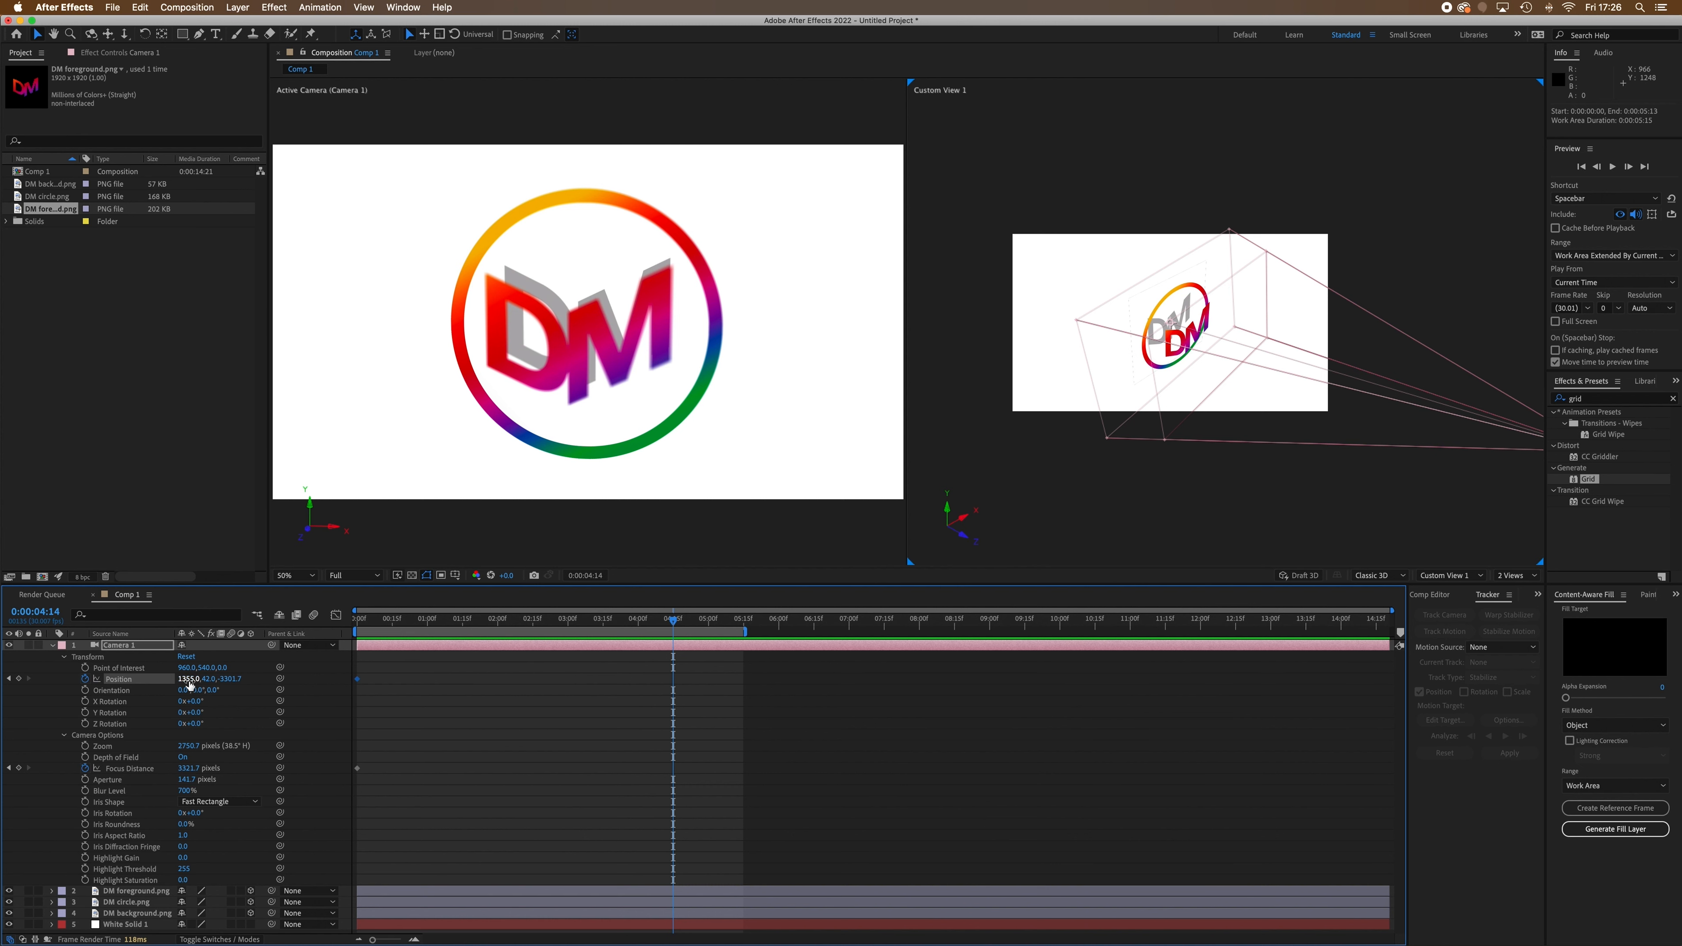
pyautogui.moveTo(186, 685); pyautogui.dragTo(26, 670)
pyautogui.moveTo(155, 679); pyautogui.dragTo(40, 673)
pyautogui.moveTo(185, 682); pyautogui.dragTo(3, 669)
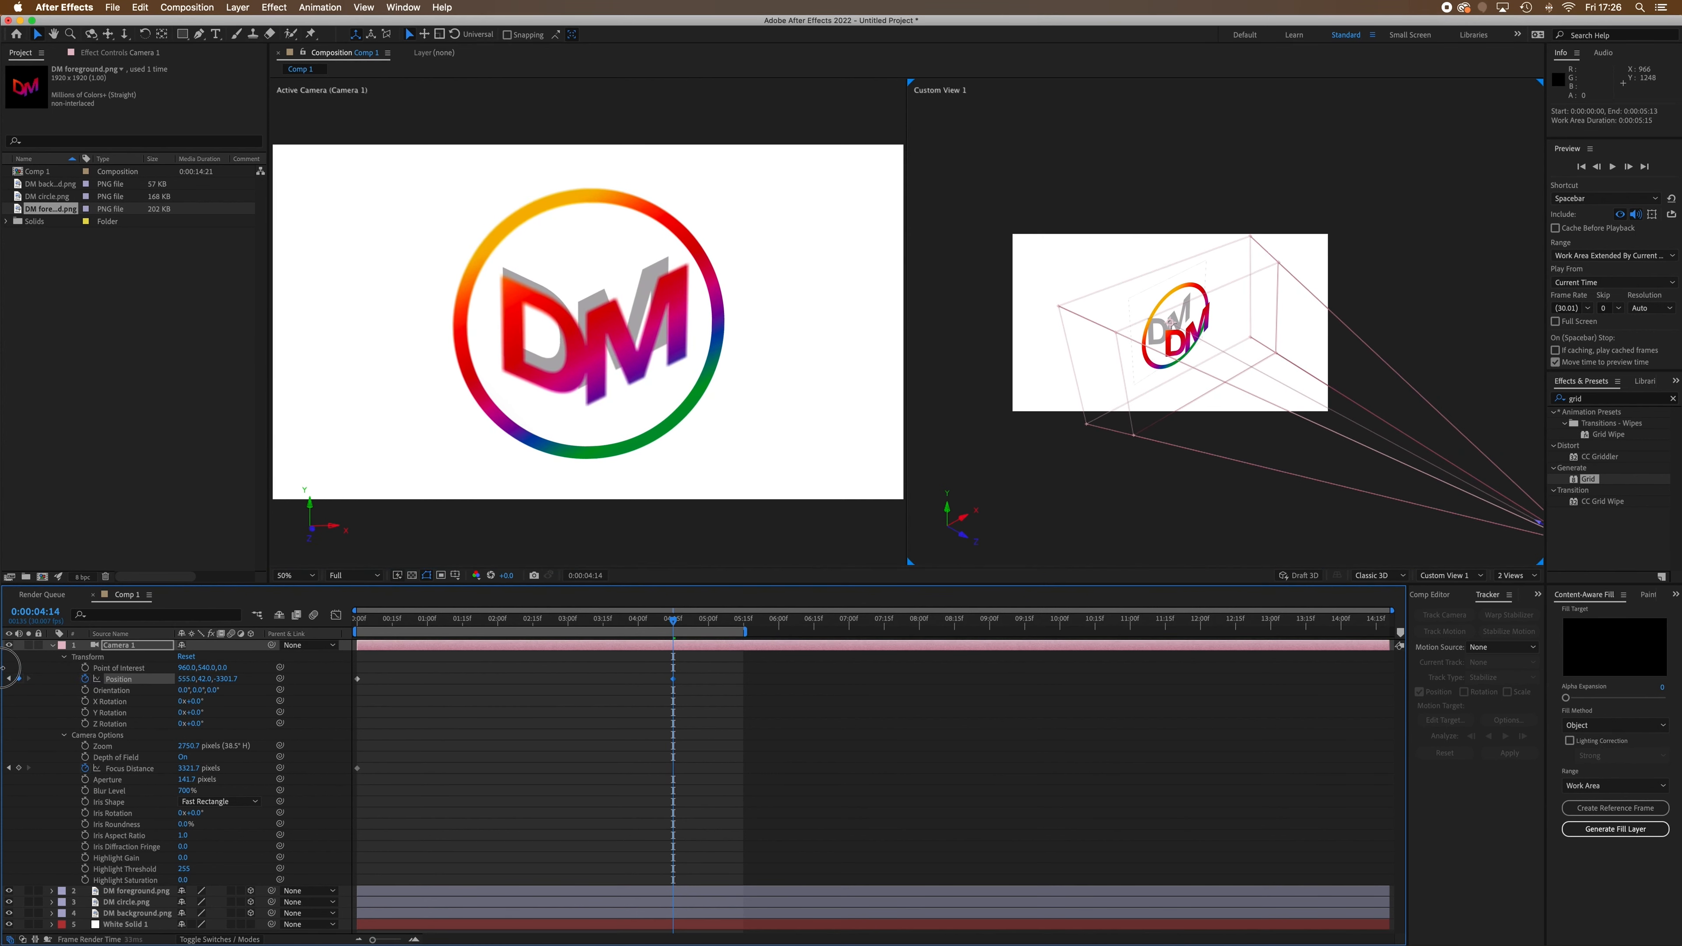
pyautogui.moveTo(212, 685); pyautogui.dragTo(579, 743)
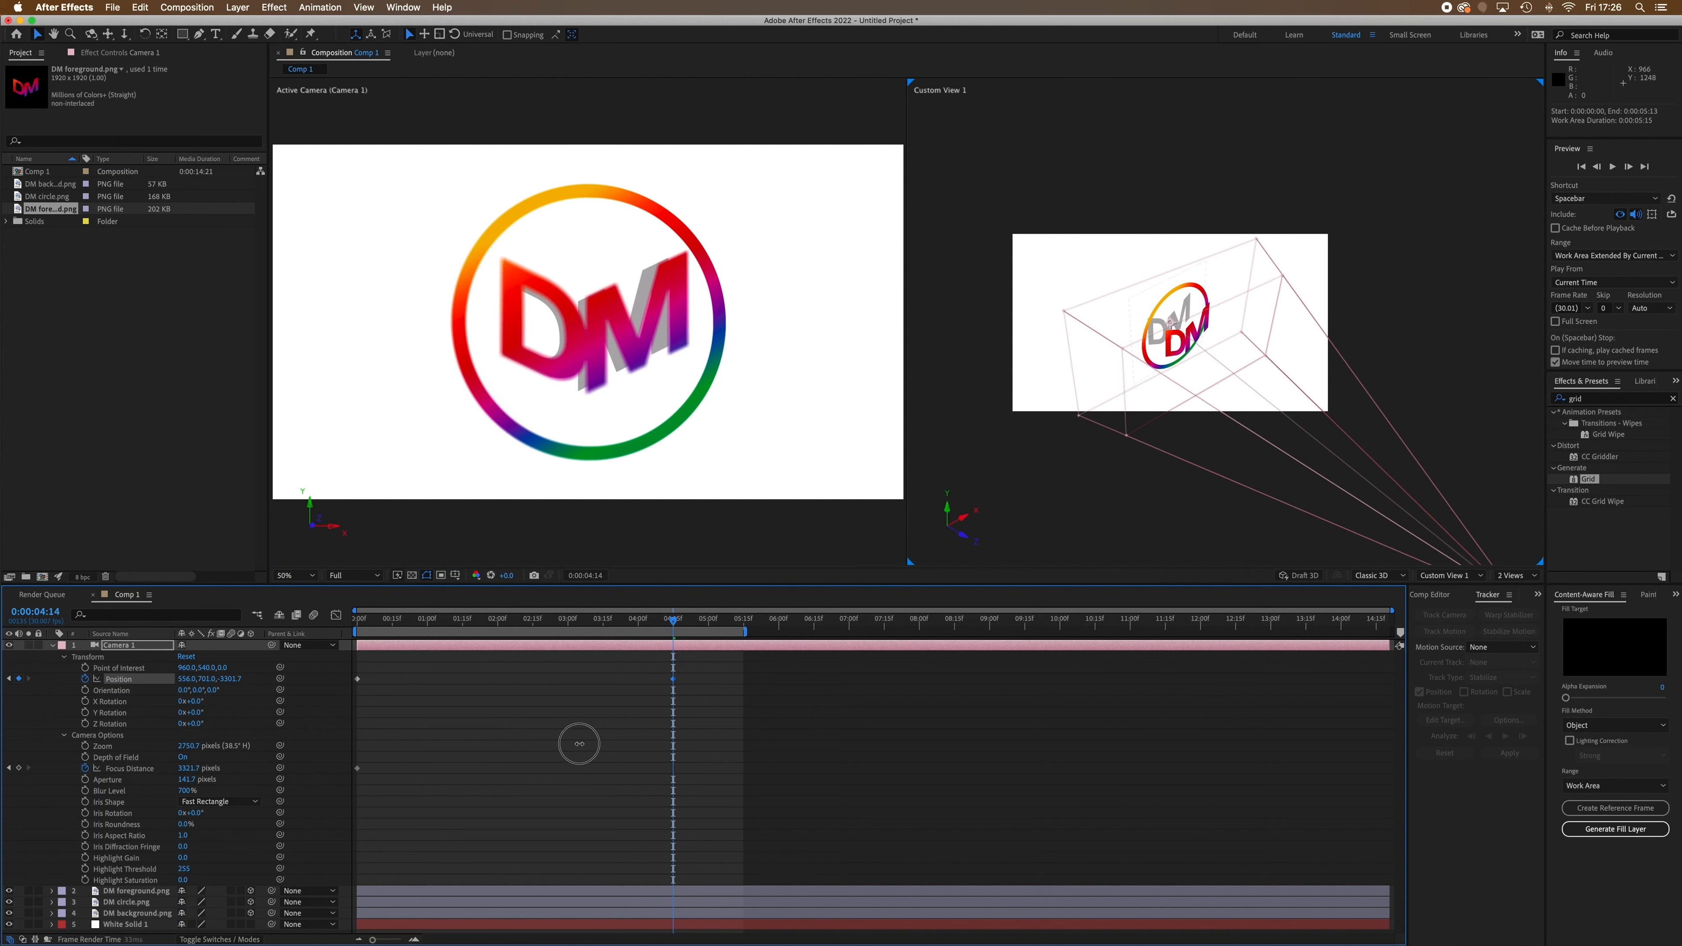
pyautogui.moveTo(192, 683); pyautogui.dragTo(6, 660)
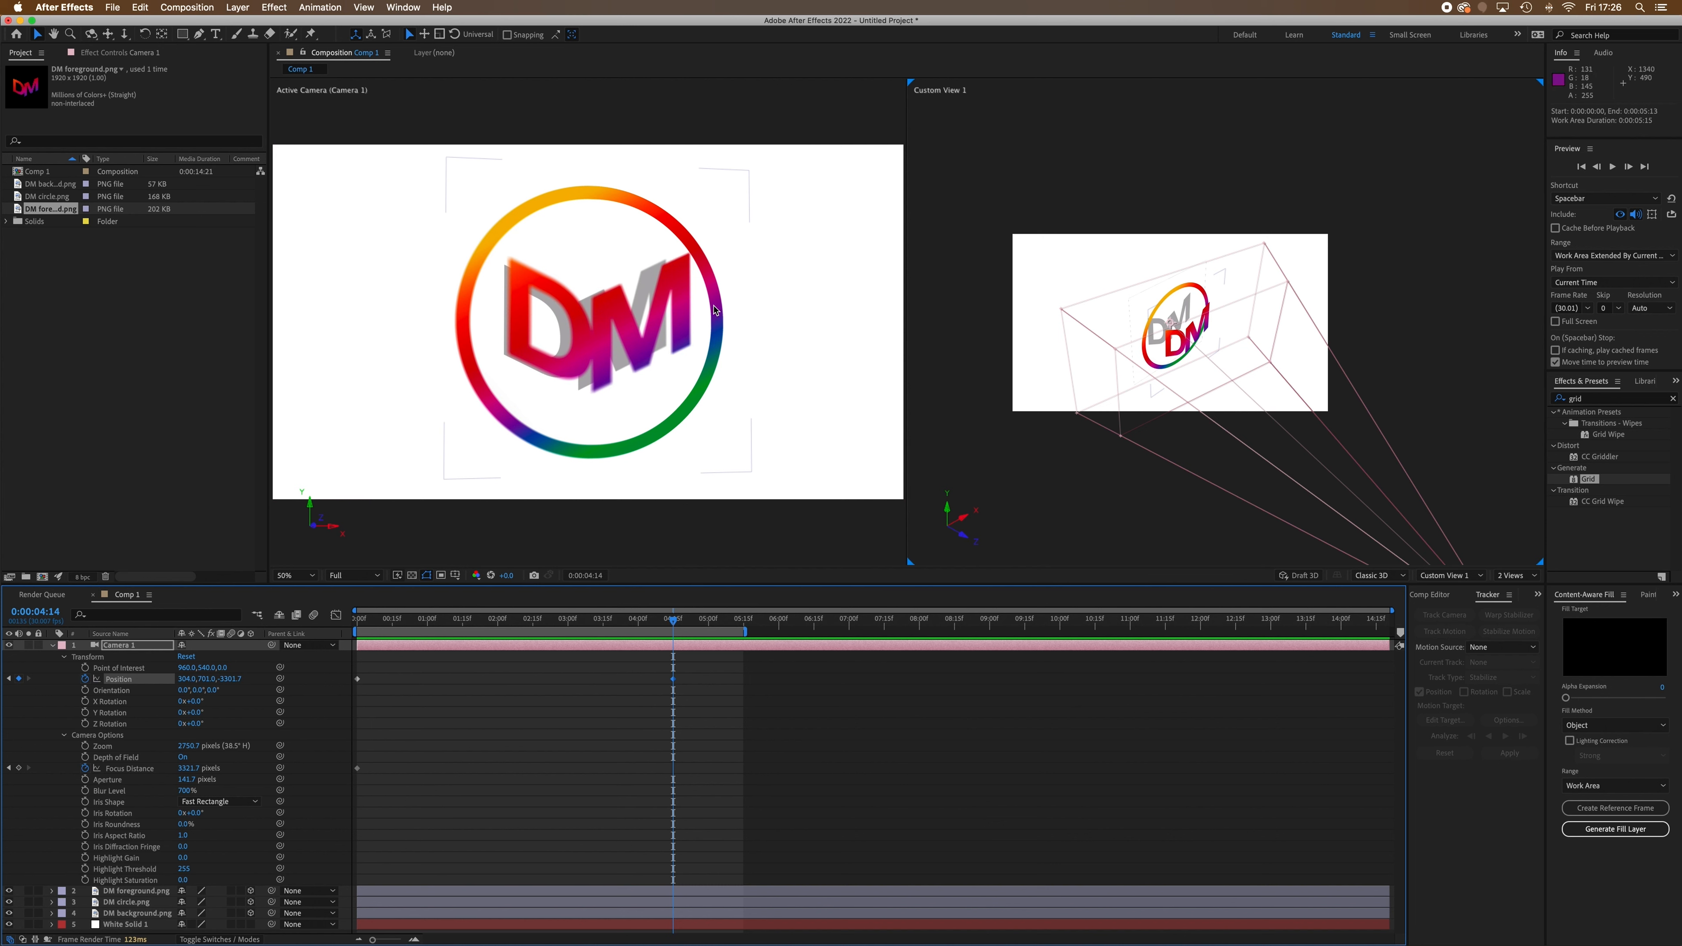
# Move the DM circle layer closer to the camera, to a Z position of about -159.4
pyautogui.click(136, 902)
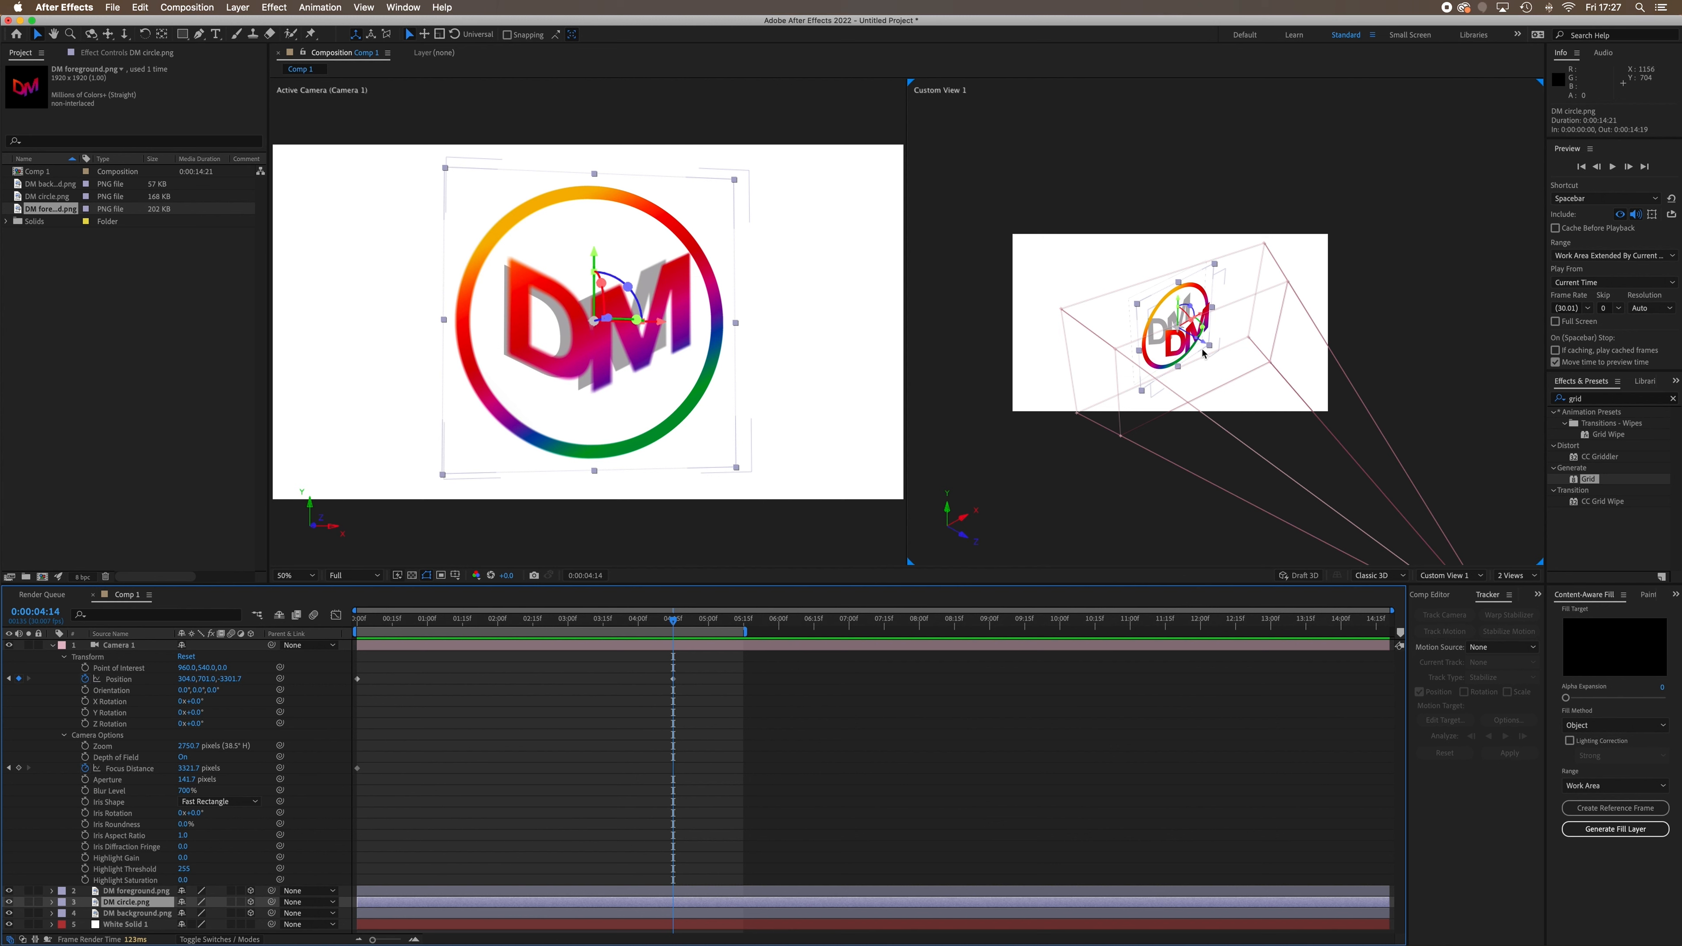
pyautogui.moveTo(1204, 346); pyautogui.dragTo(1208, 347)
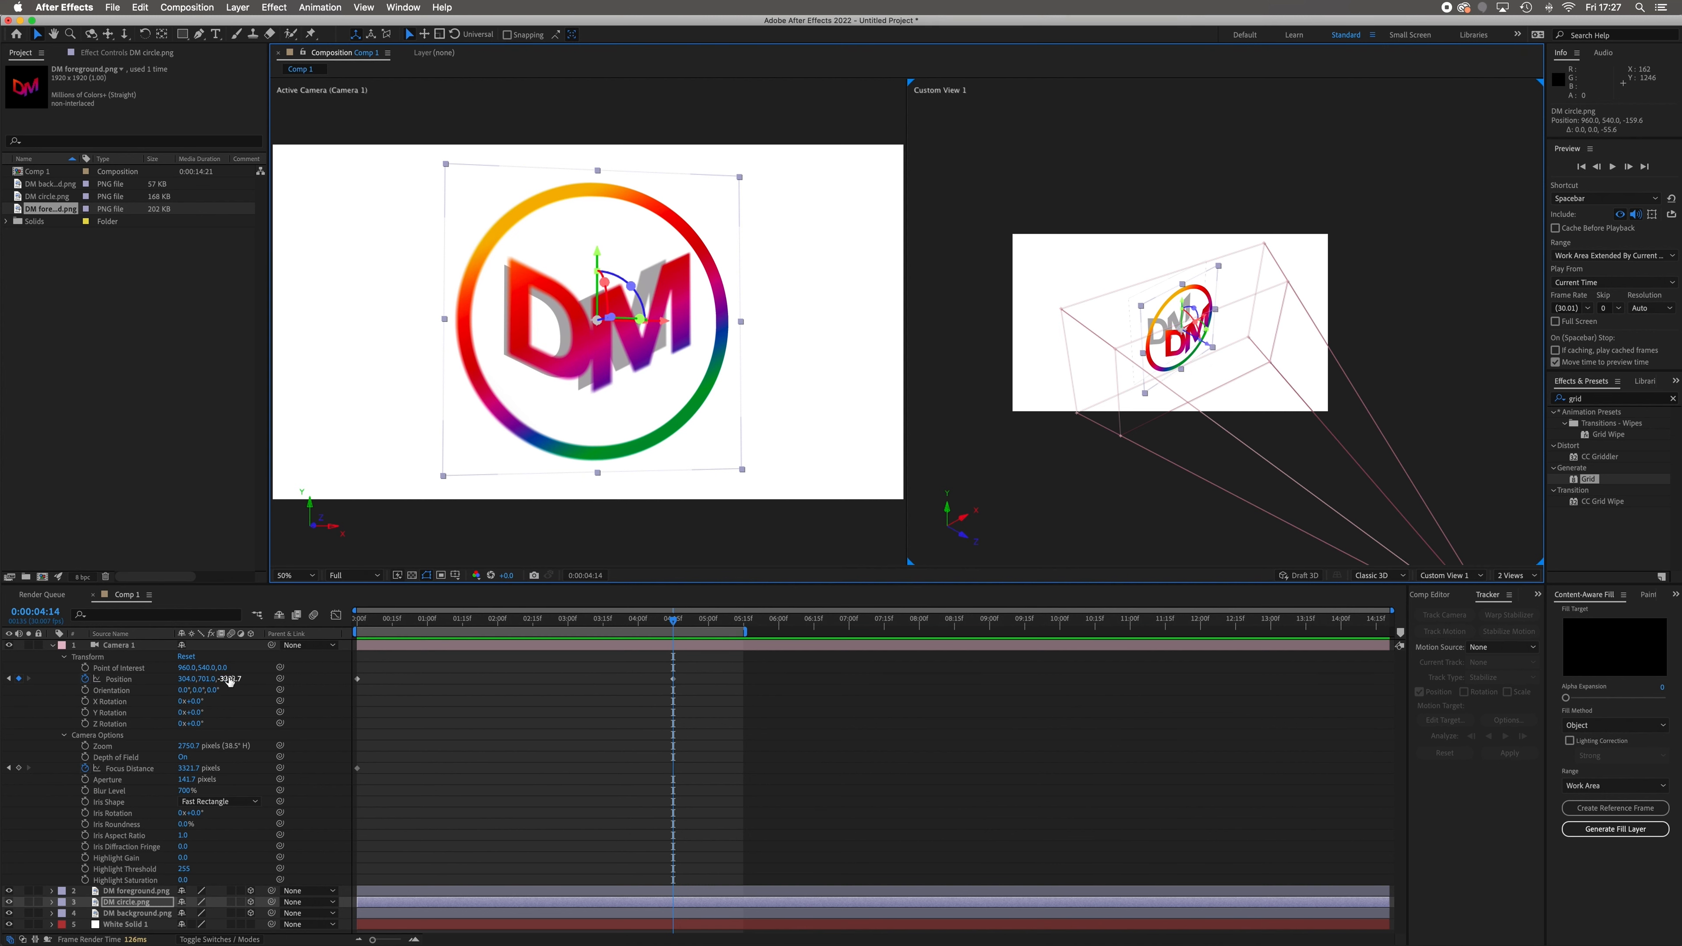
# At 0:00:04:14, set the camera's Position to about X 340, Y 639 and Z -3078.7, and preview the move from the start
pyautogui.moveTo(230, 680); pyautogui.dragTo(384, 689)
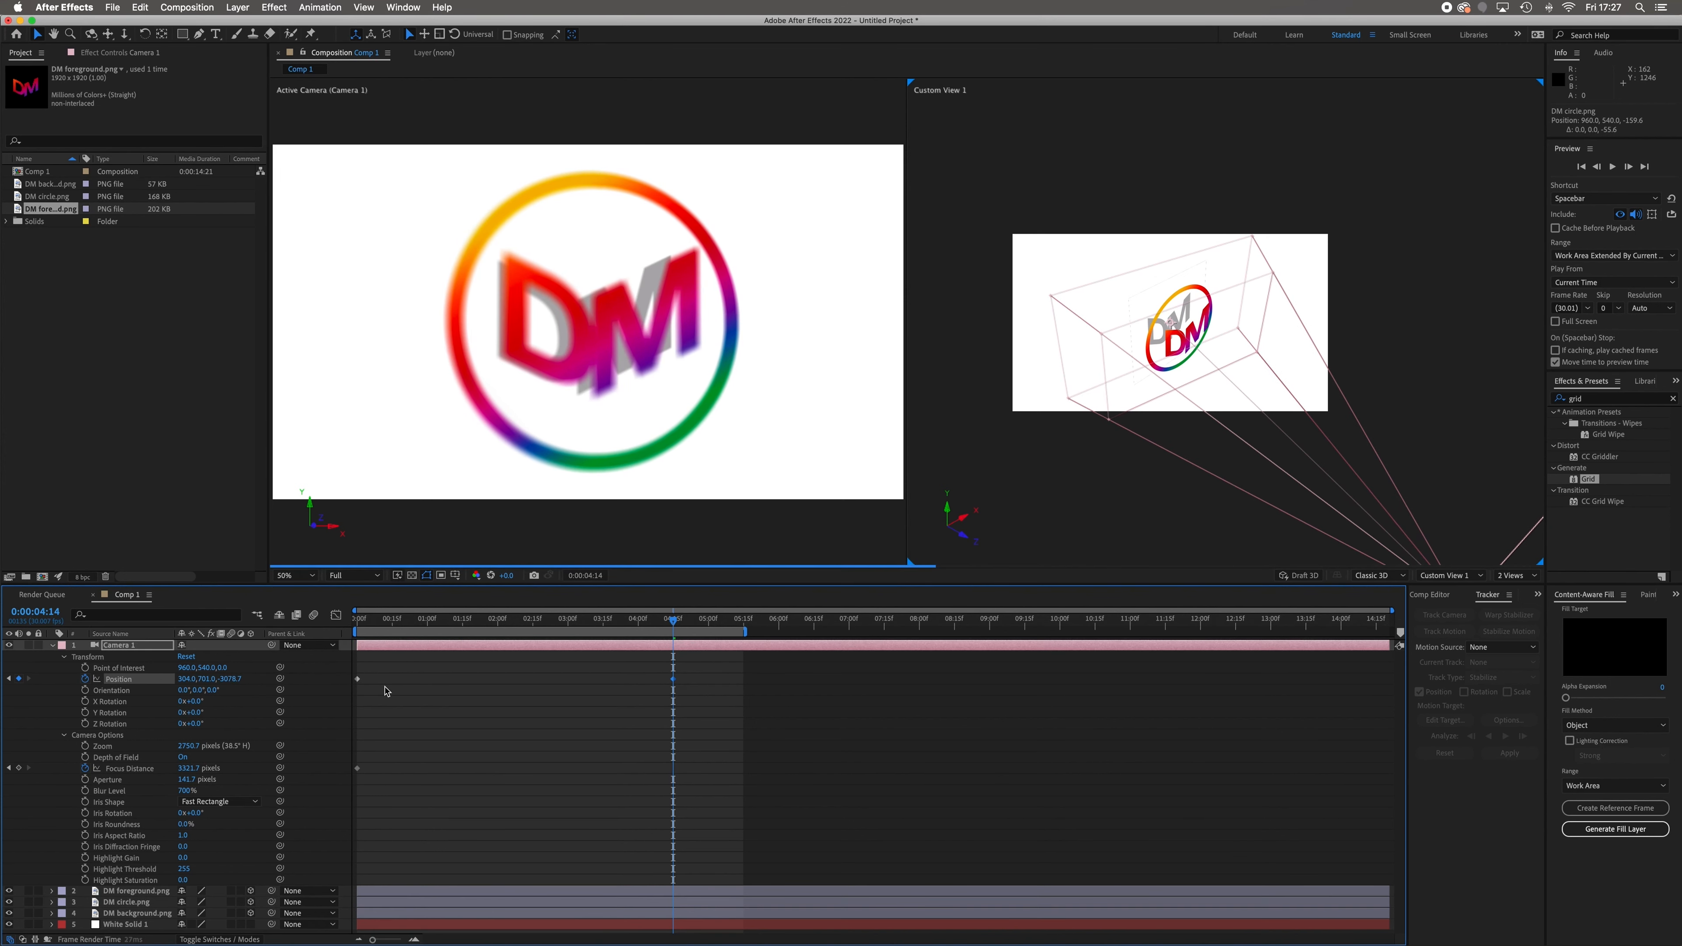
pyautogui.moveTo(192, 681)
pyautogui.mouseDown()
pyautogui.moveTo(243, 682)
pyautogui.moveTo(170, 669)
pyautogui.mouseUp()
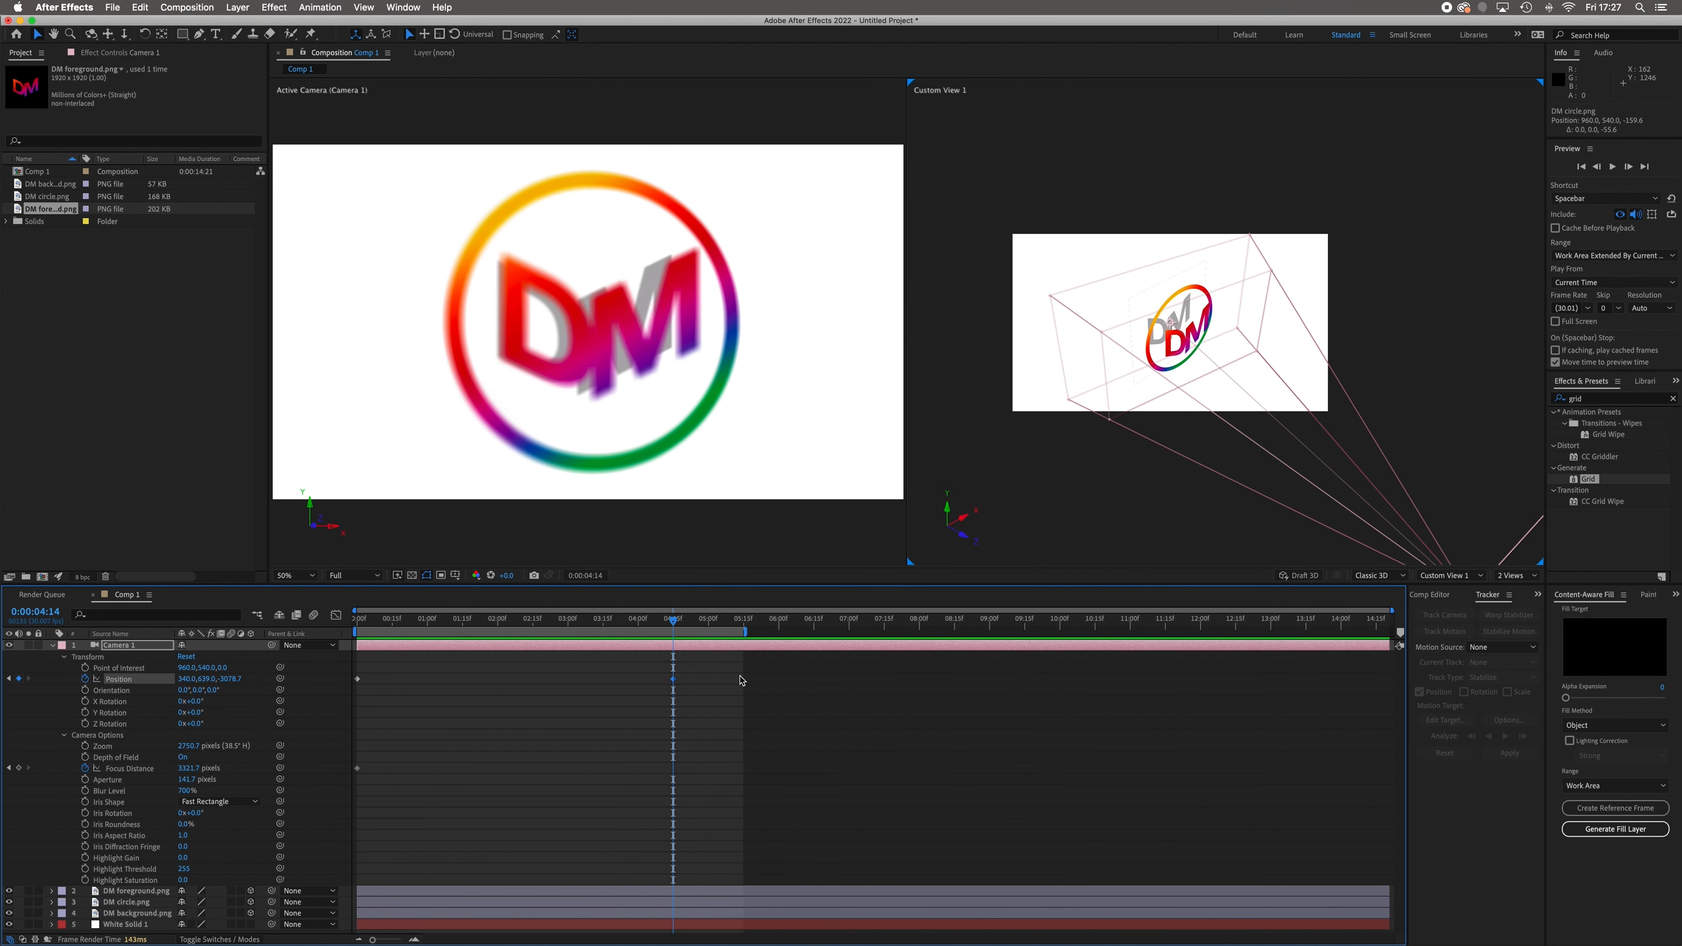
pyautogui.moveTo(675, 624); pyautogui.dragTo(319, 618)
pyautogui.click(315, 616)
pyautogui.press('space')
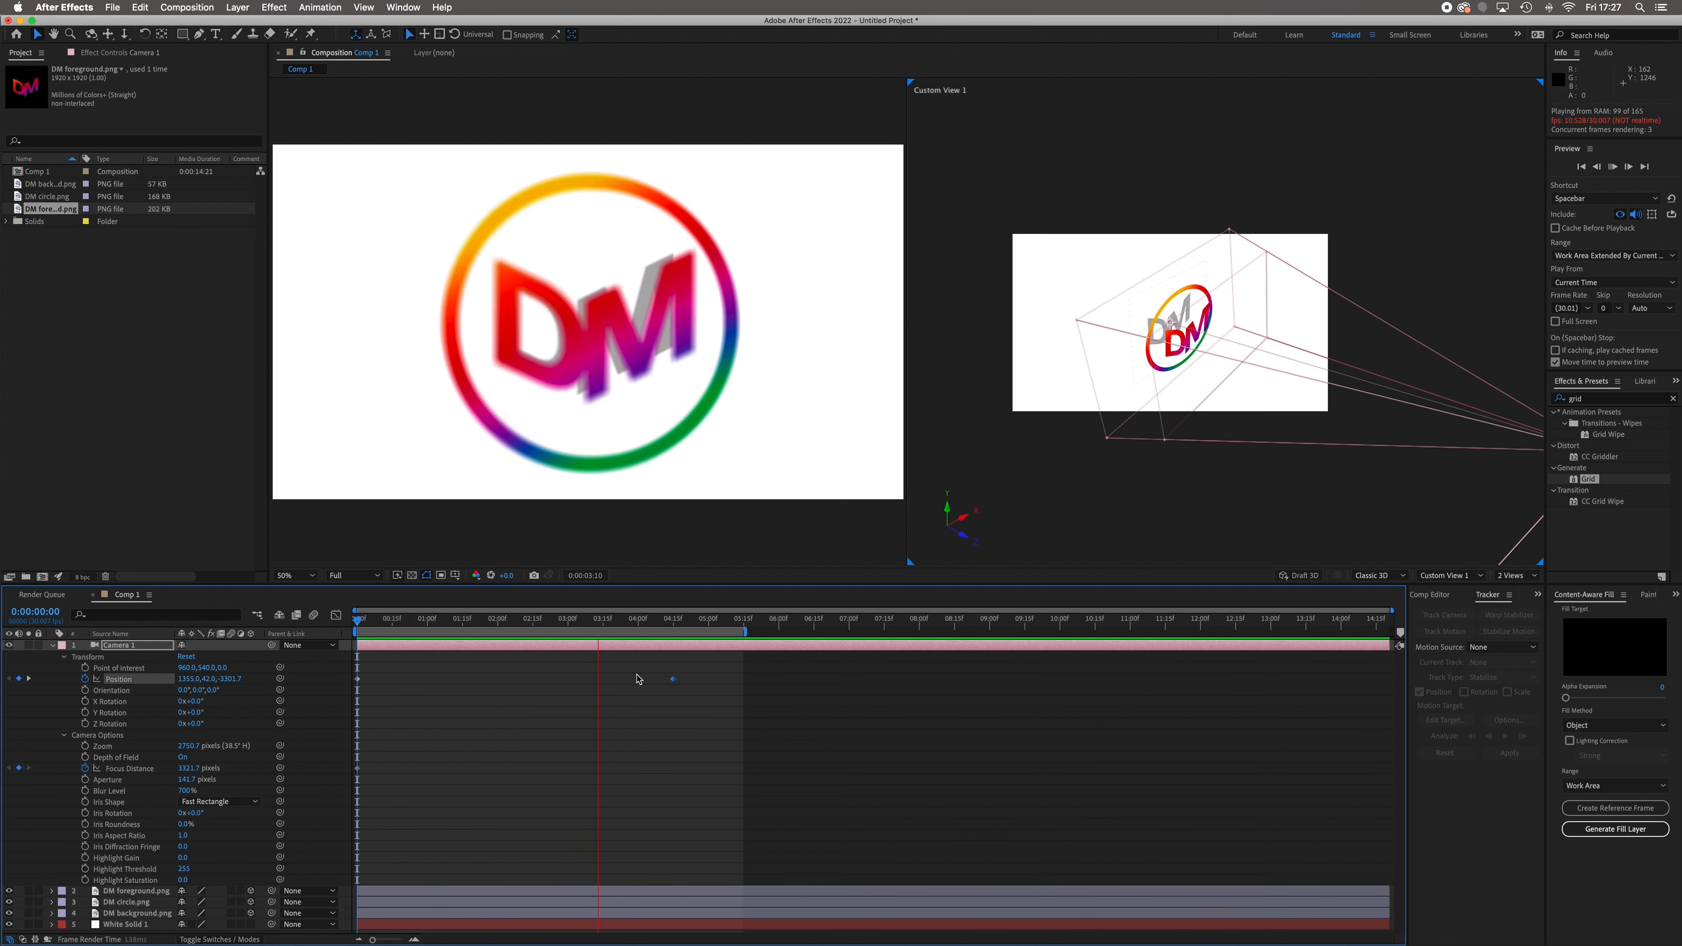
pyautogui.press('space')
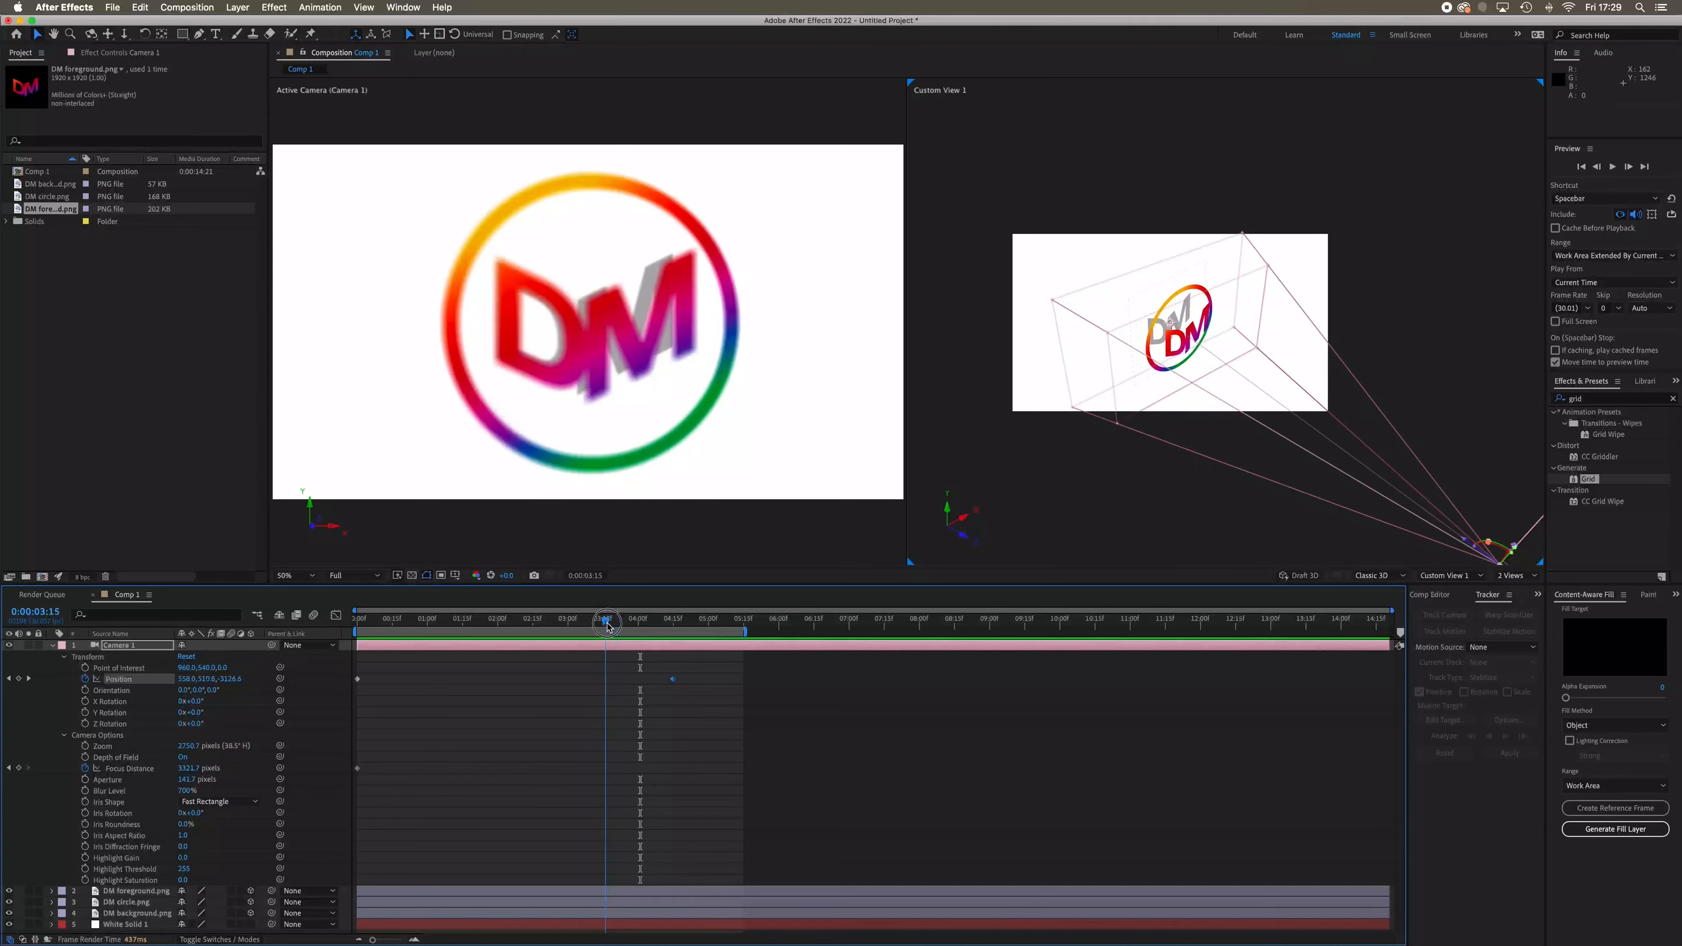
# At 0:00:03:25, keyframe the camera's Focus Distance at about 2931.7 pixels so the foreground letters are in focus
pyautogui.moveTo(639, 618)
pyautogui.mouseDown()
pyautogui.moveTo(340, 630)
pyautogui.moveTo(702, 640)
pyautogui.moveTo(629, 643)
pyautogui.mouseUp()
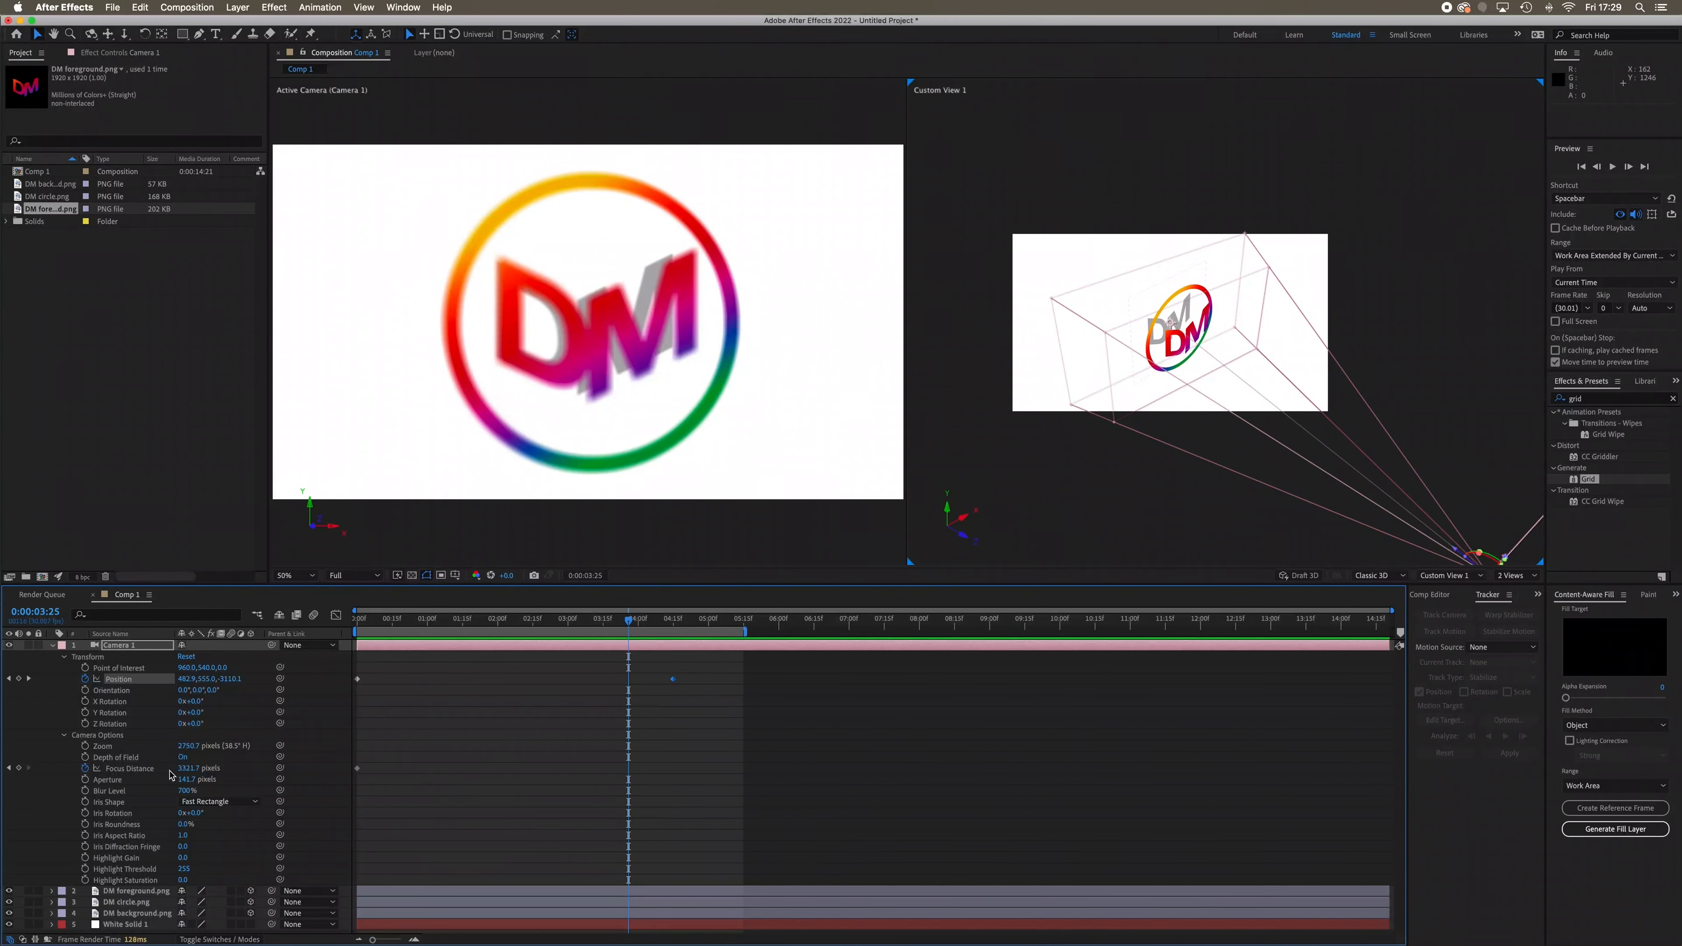
pyautogui.moveTo(191, 775); pyautogui.dragTo(1, 750)
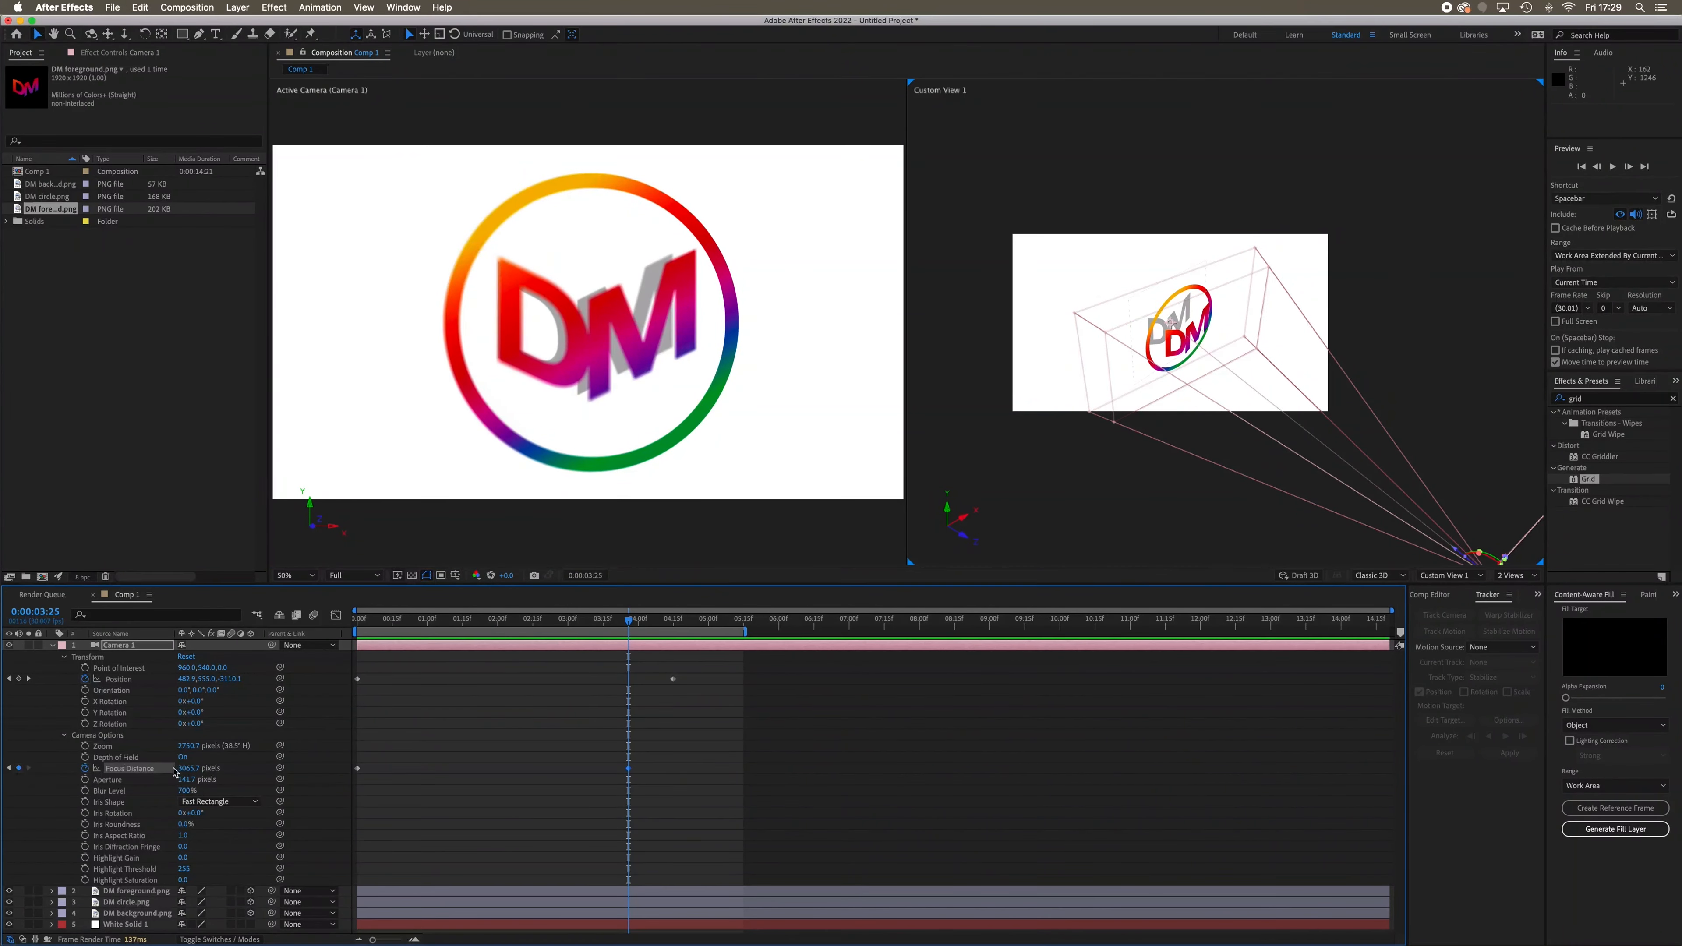
pyautogui.moveTo(187, 770); pyautogui.dragTo(23, 756)
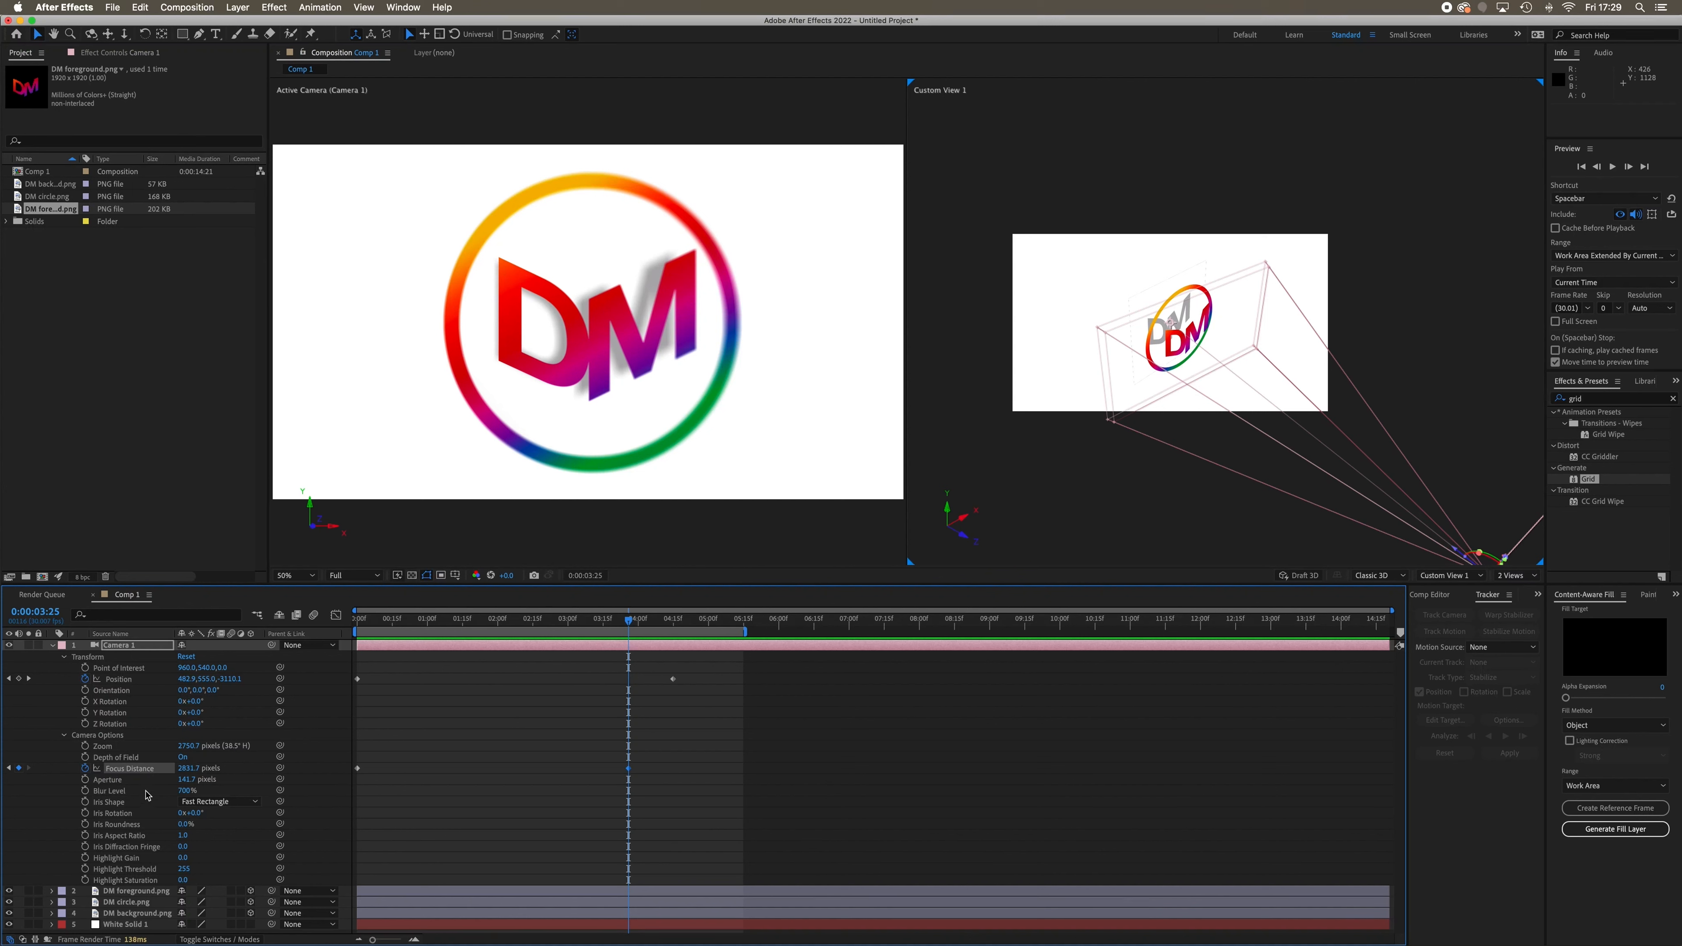
pyautogui.moveTo(185, 770)
pyautogui.mouseDown()
pyautogui.moveTo(103, 768)
pyautogui.moveTo(181, 770)
pyautogui.mouseUp()
# Check the focus at 0:00:04:14 and preview the camera animation from the composition's start
pyautogui.moveTo(631, 623); pyautogui.dragTo(674, 633)
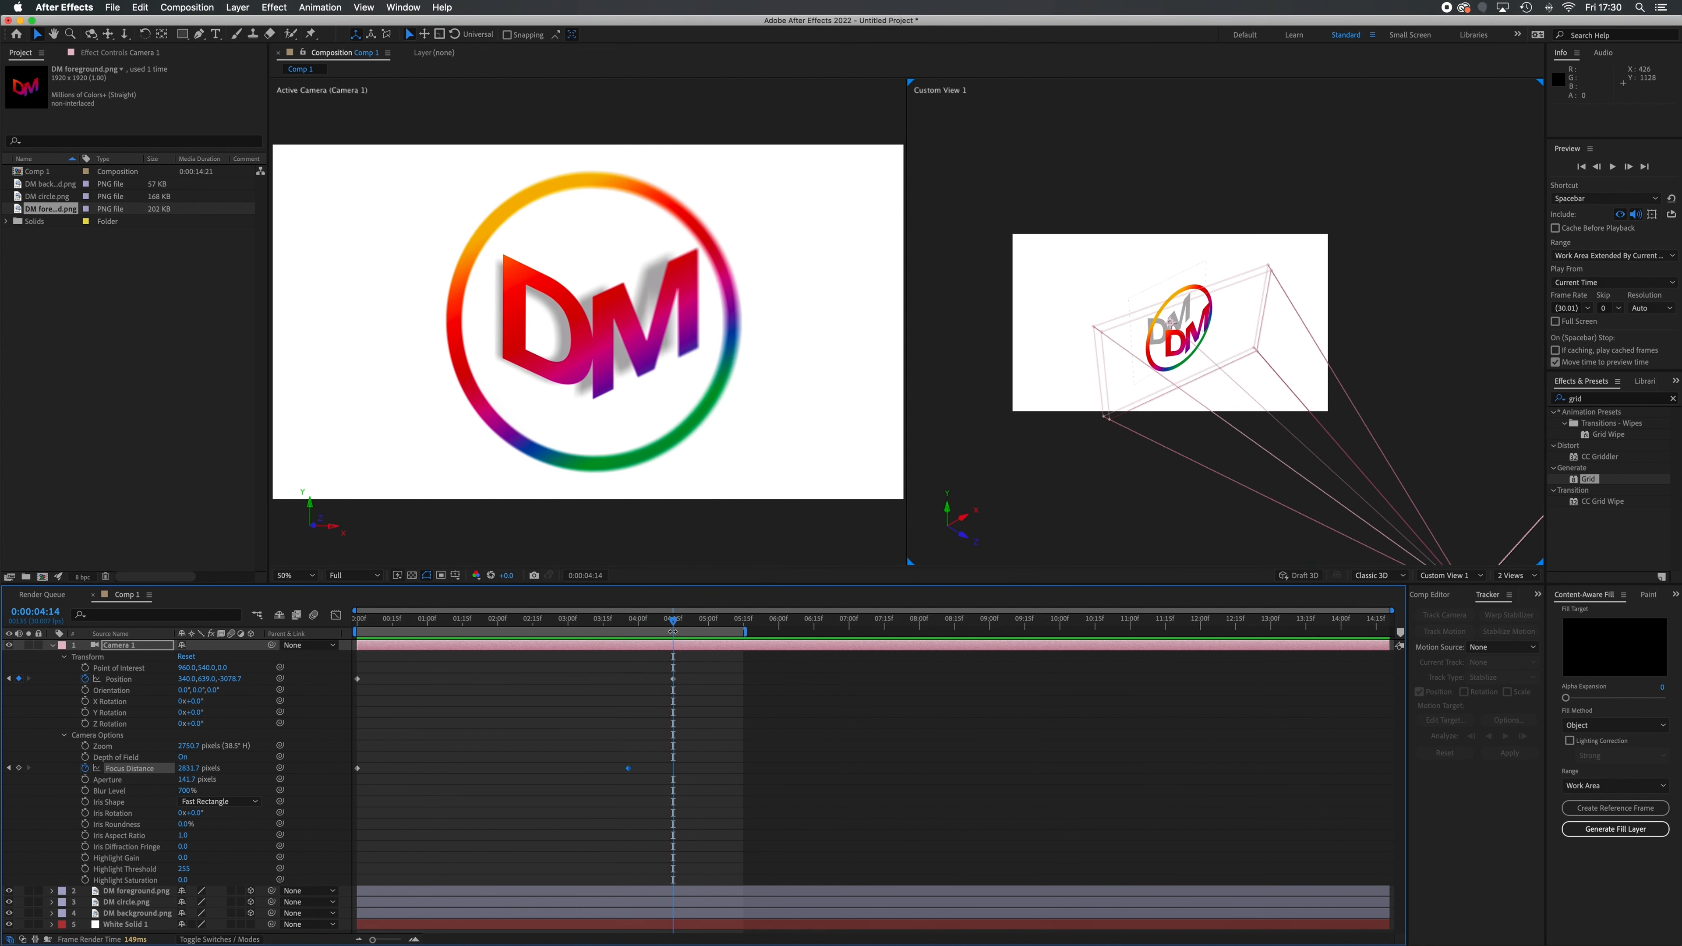
pyautogui.moveTo(672, 625); pyautogui.dragTo(316, 631)
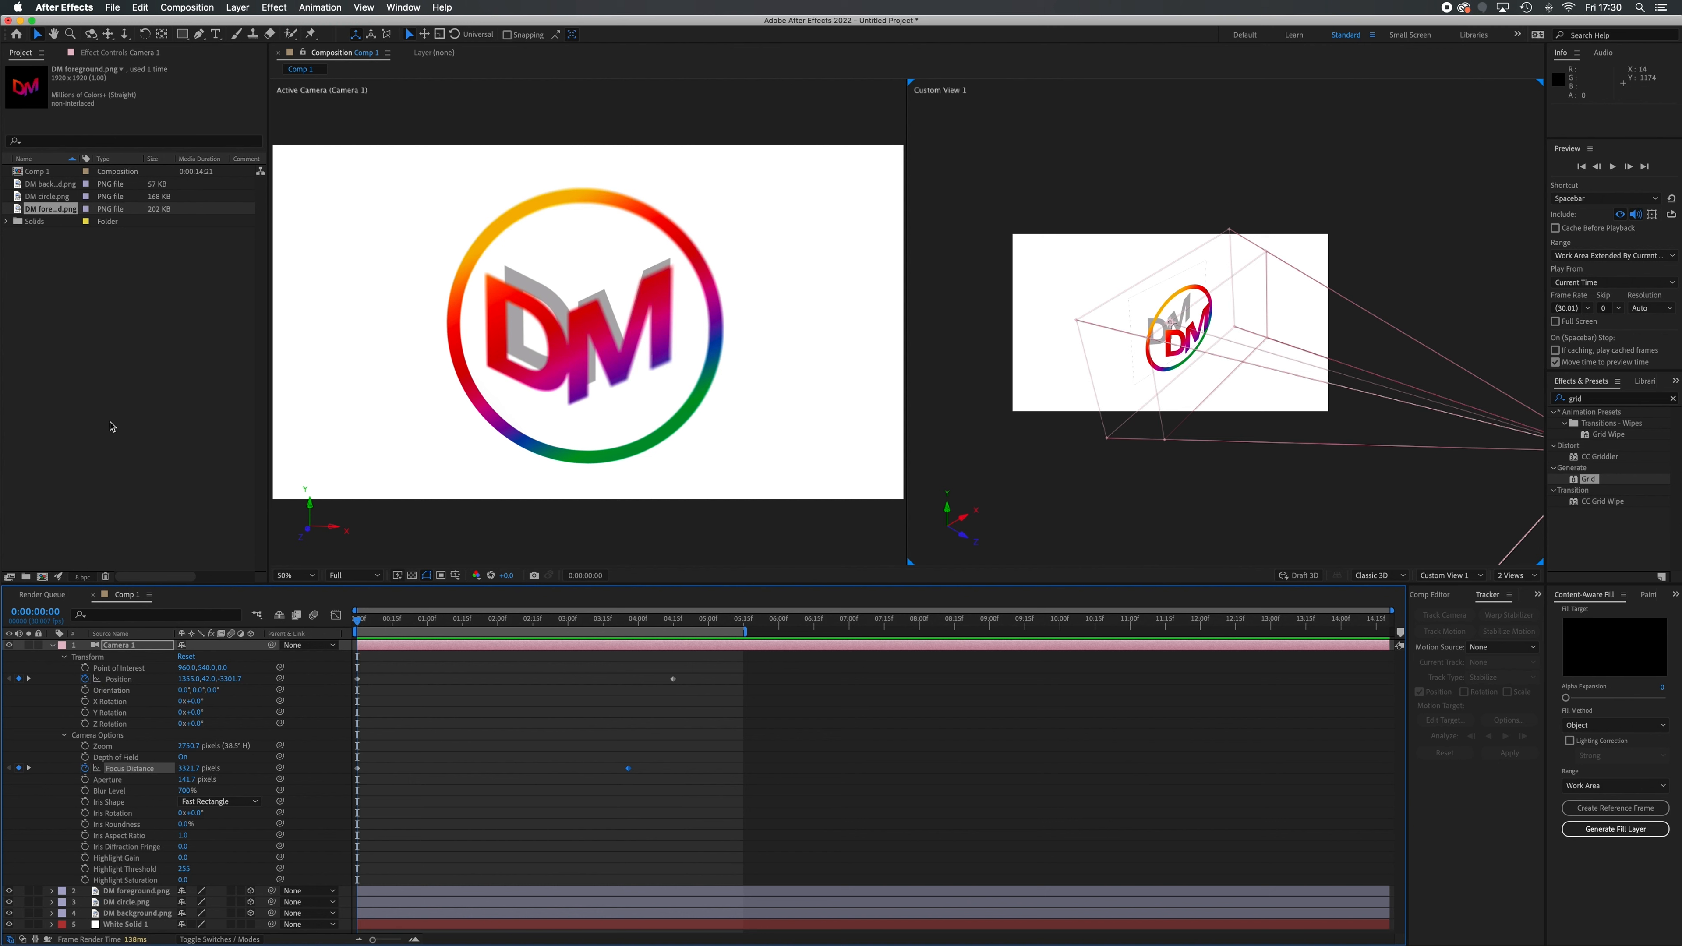
pyautogui.press('space')
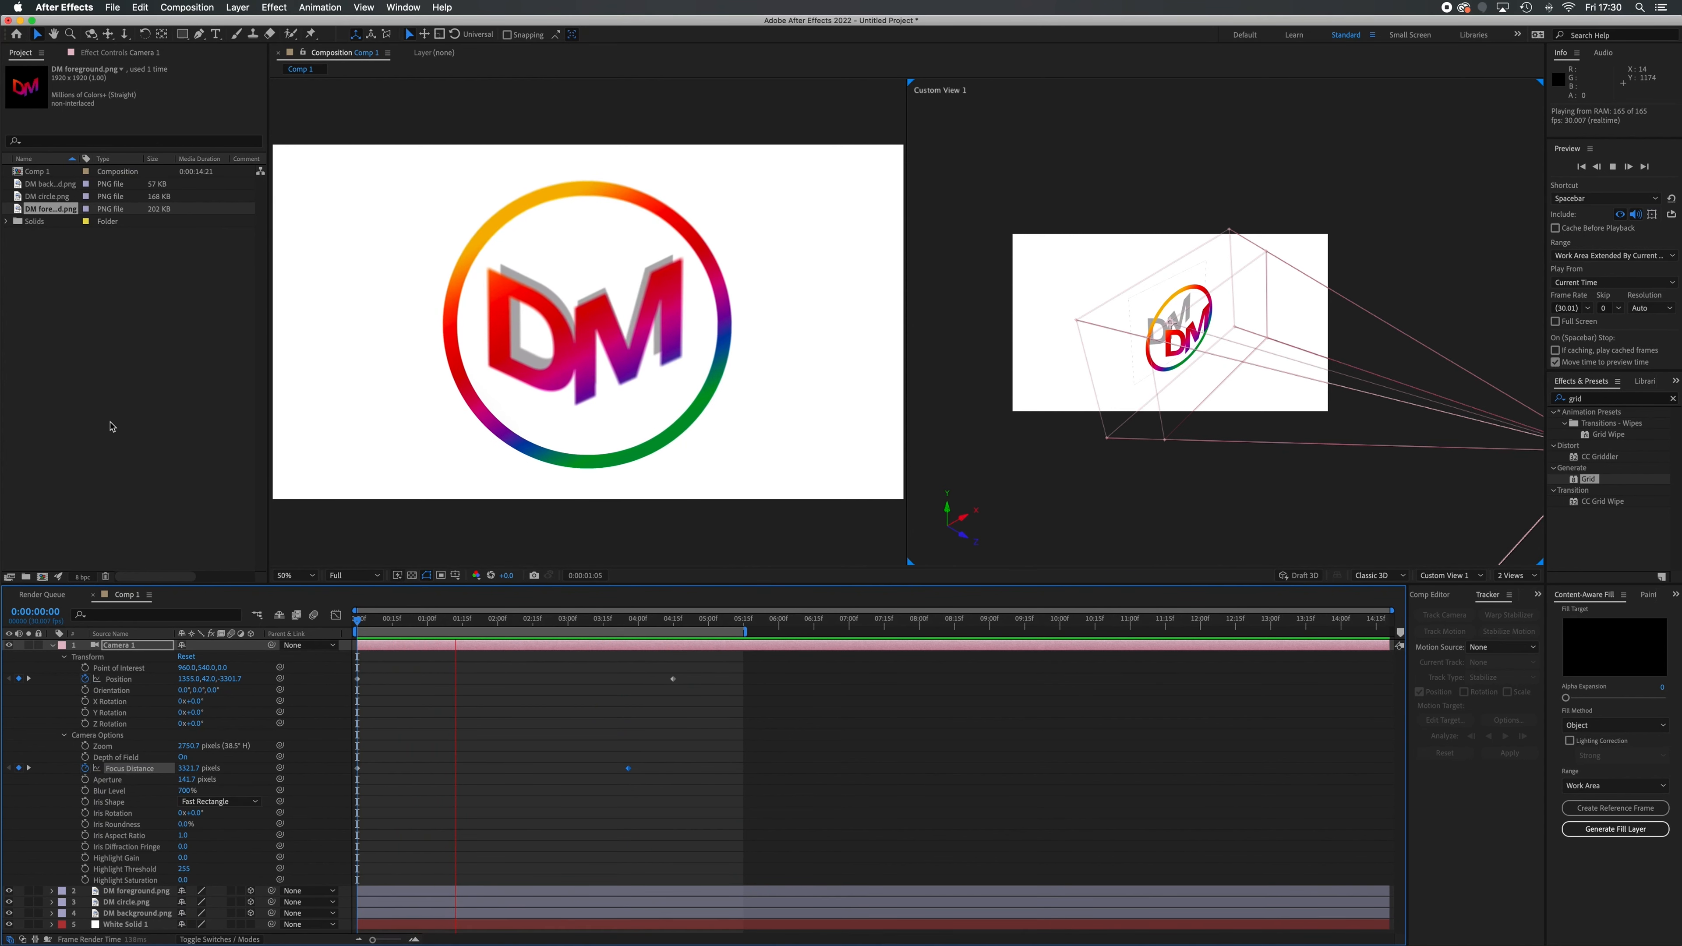
pyautogui.press('space')
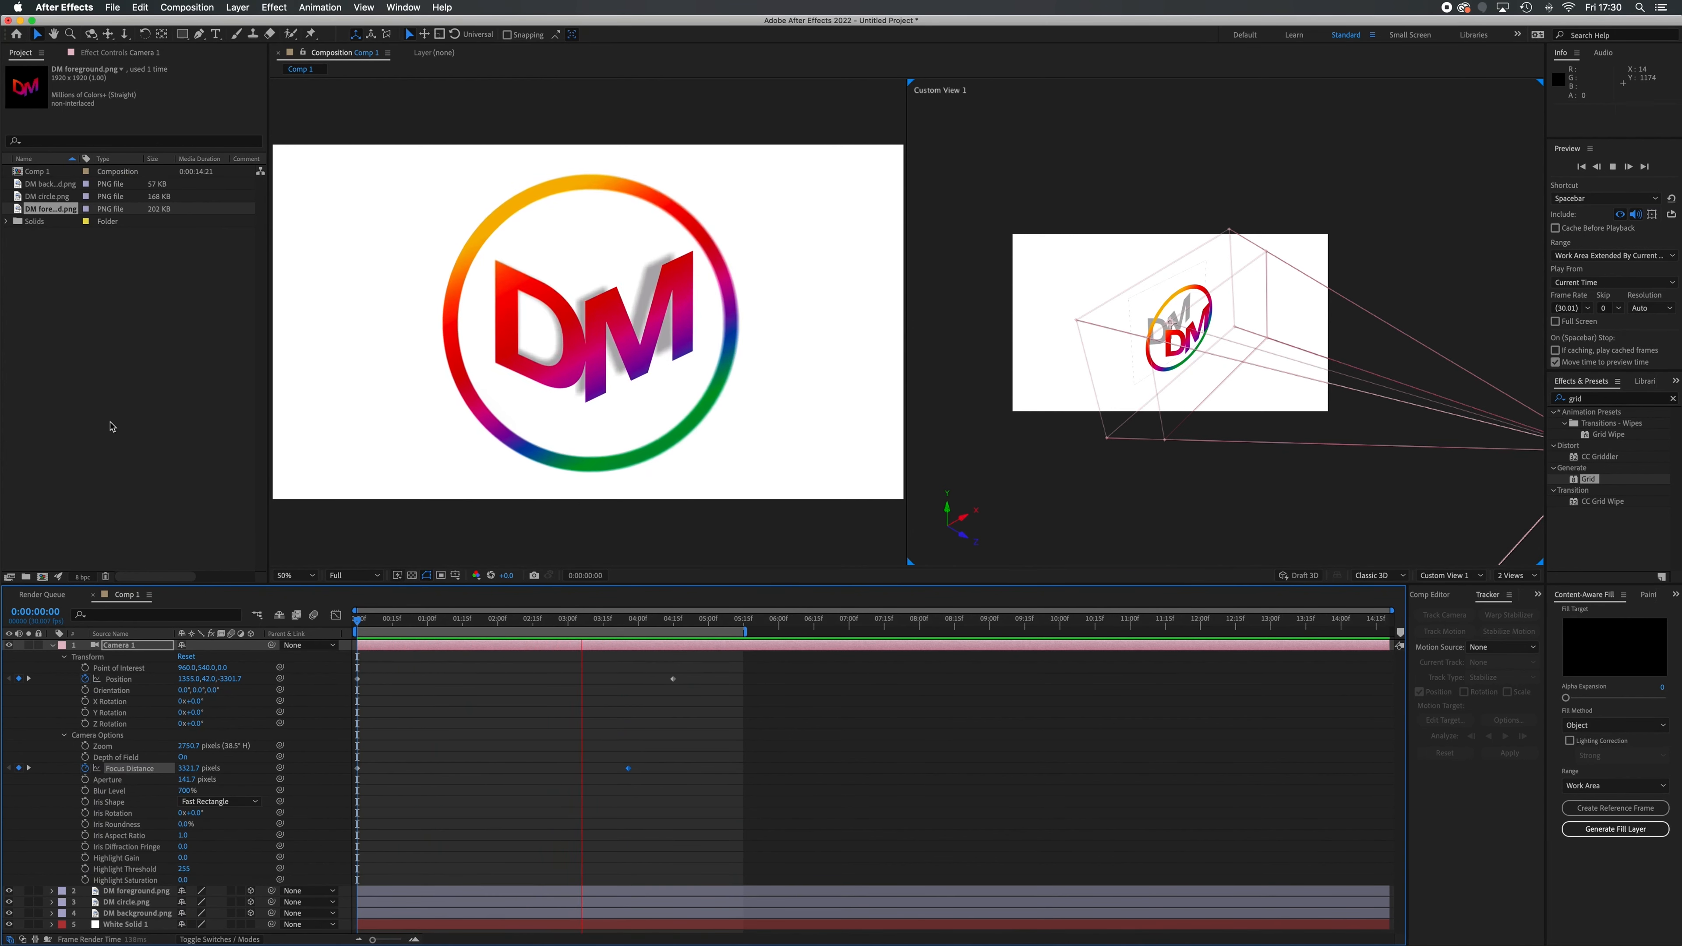
pyautogui.moveTo(586, 621); pyautogui.dragTo(310, 639)
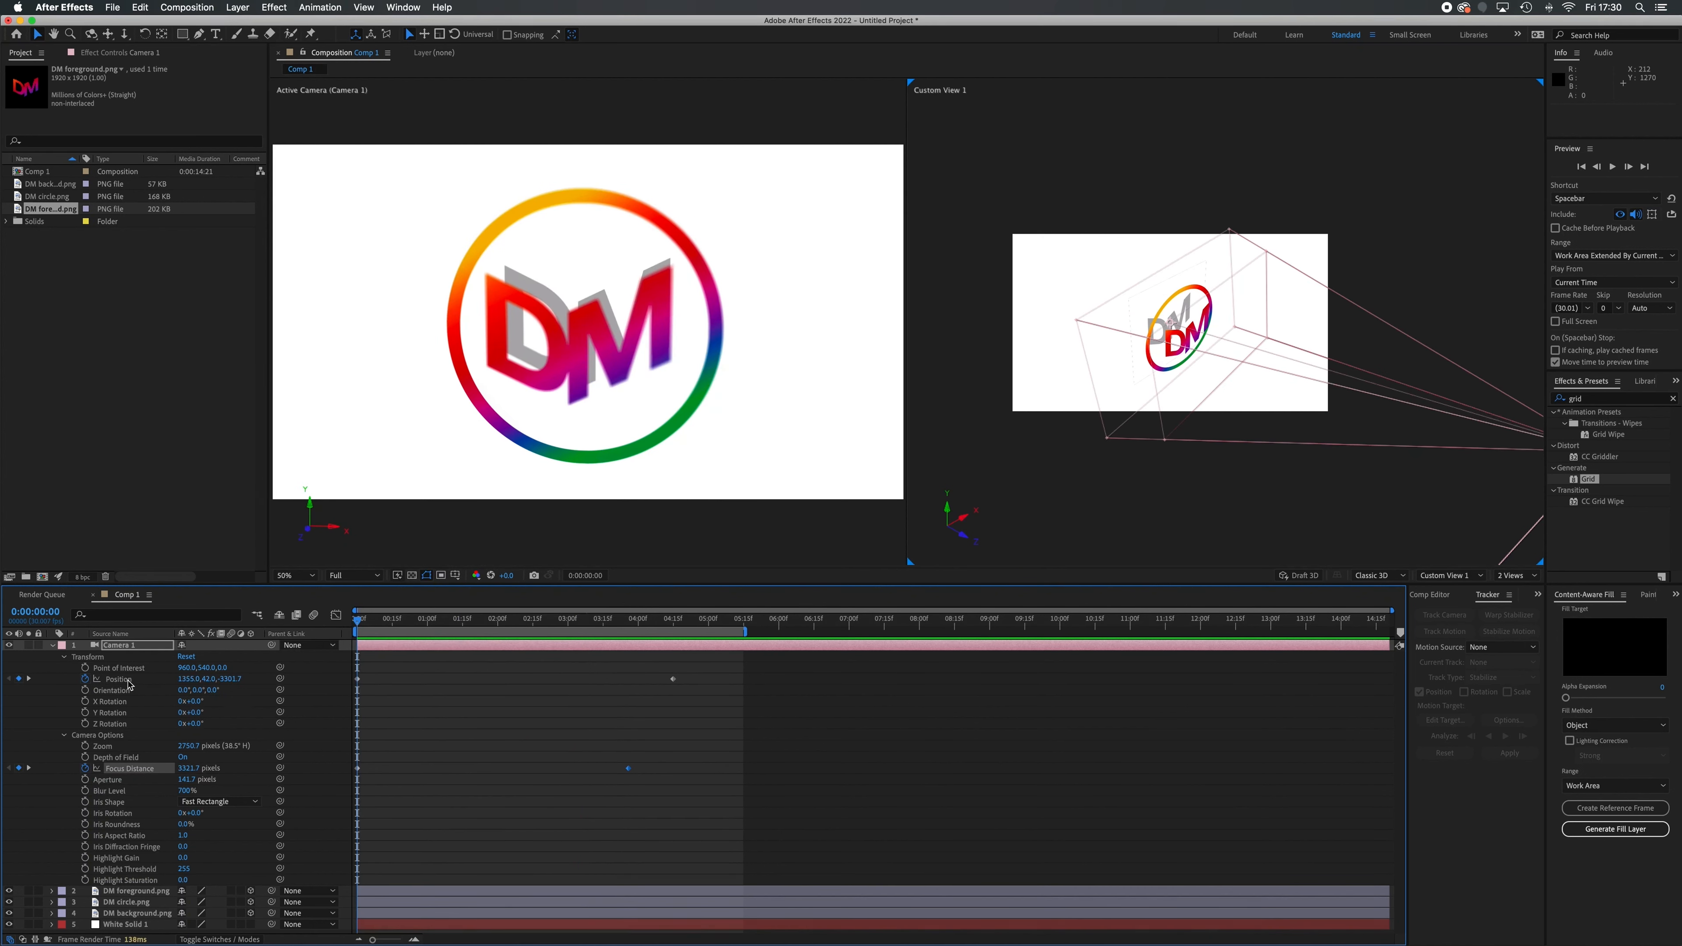
# Apply Easy Ease to all of the camera's Position keyframes and preview the eased movement from the start
pyautogui.click(124, 680)
pyautogui.rightClick(131, 686)
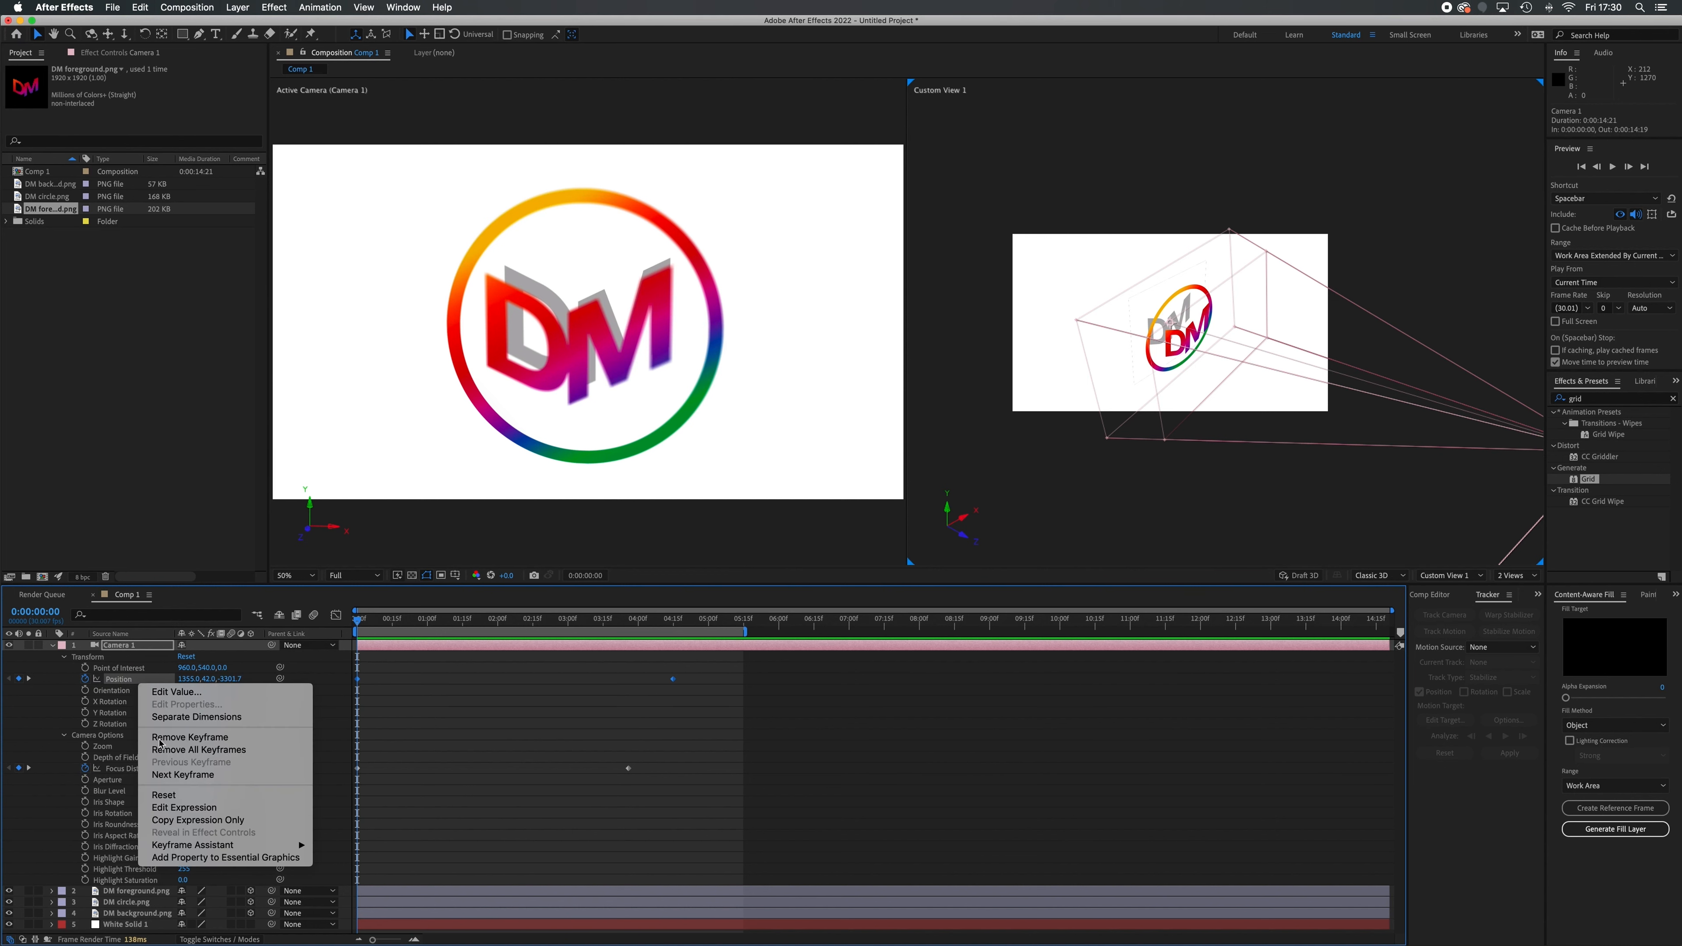
pyautogui.moveTo(232, 845)
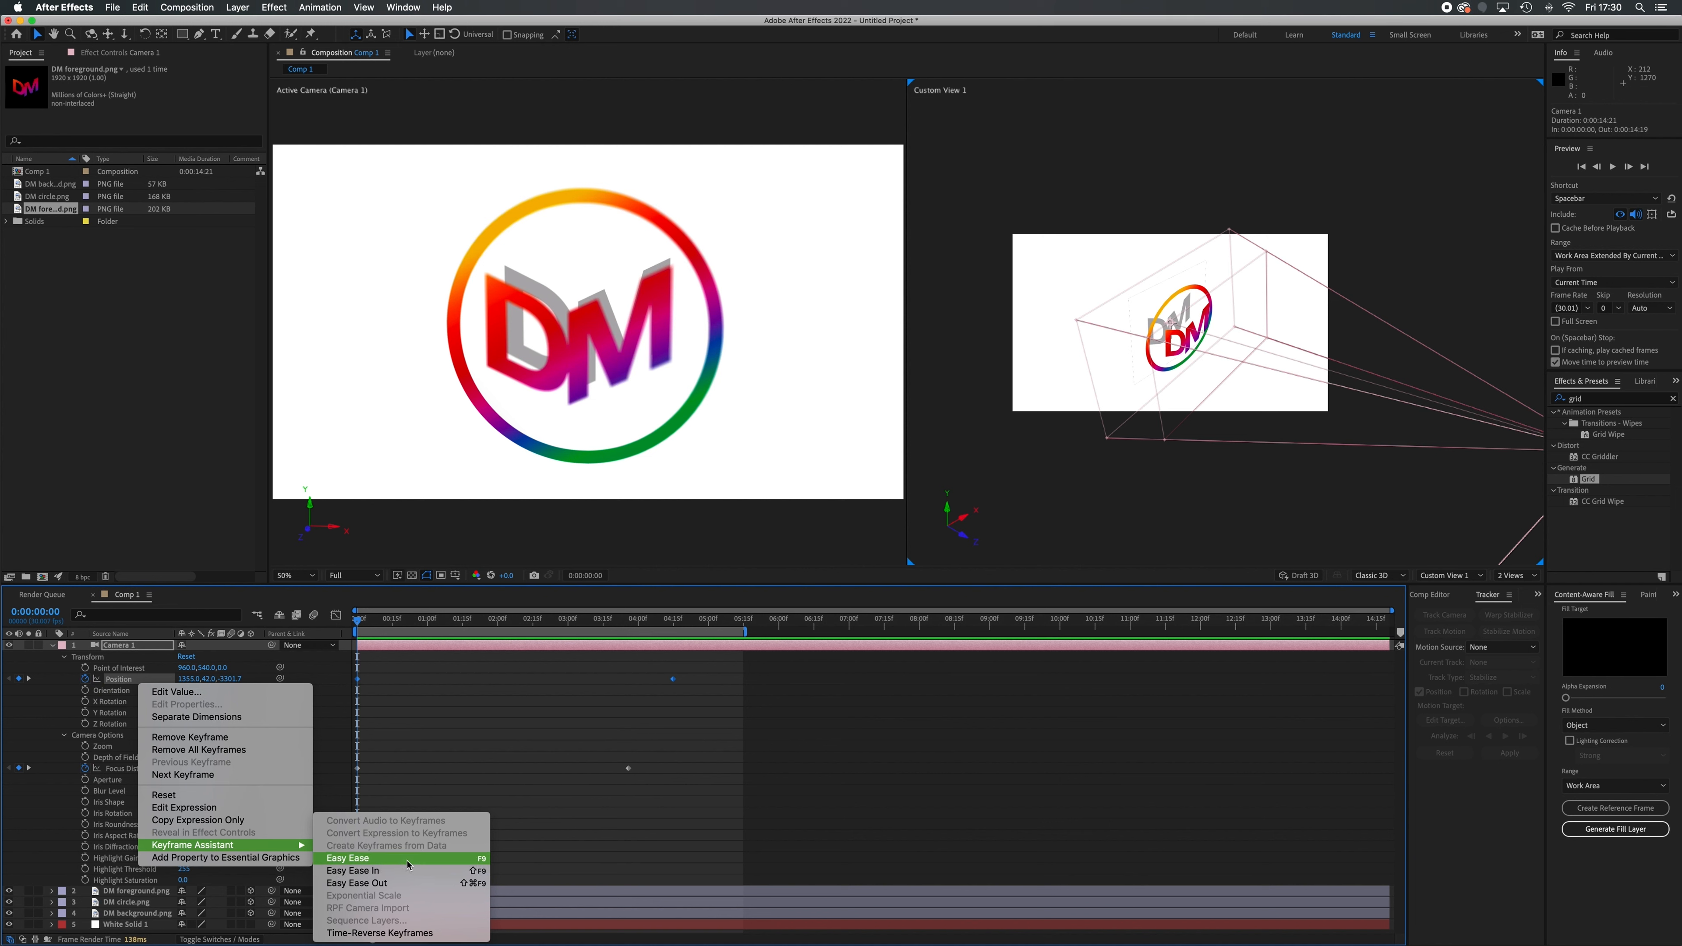
pyautogui.click(408, 865)
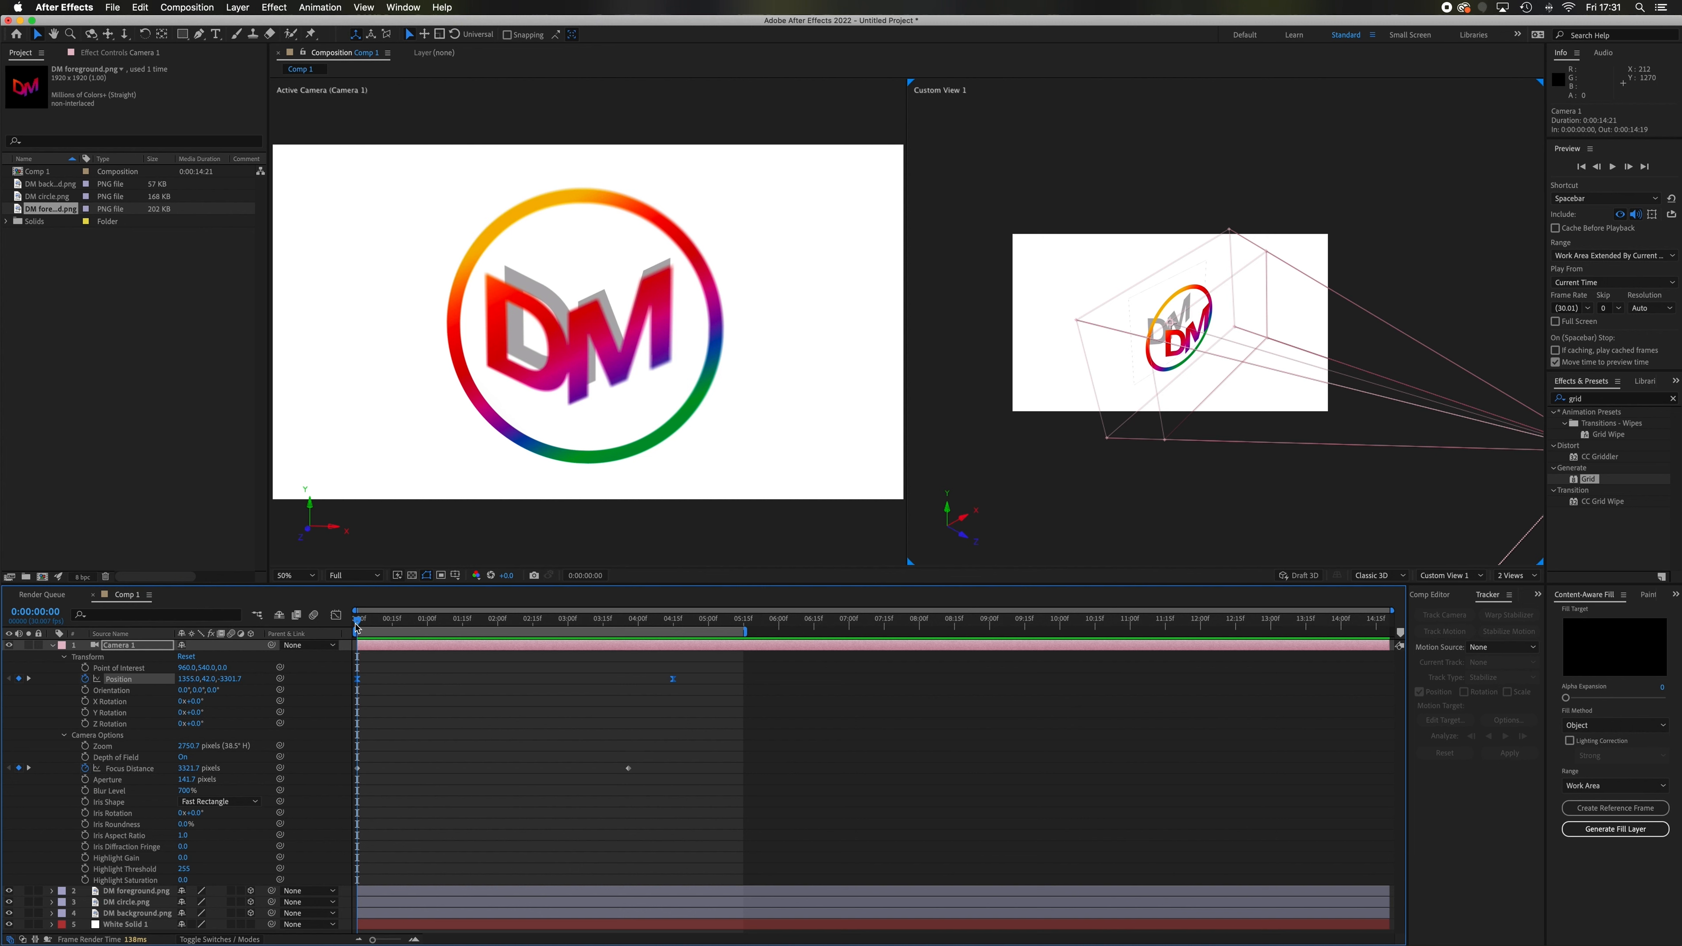
pyautogui.moveTo(357, 628); pyautogui.dragTo(283, 656)
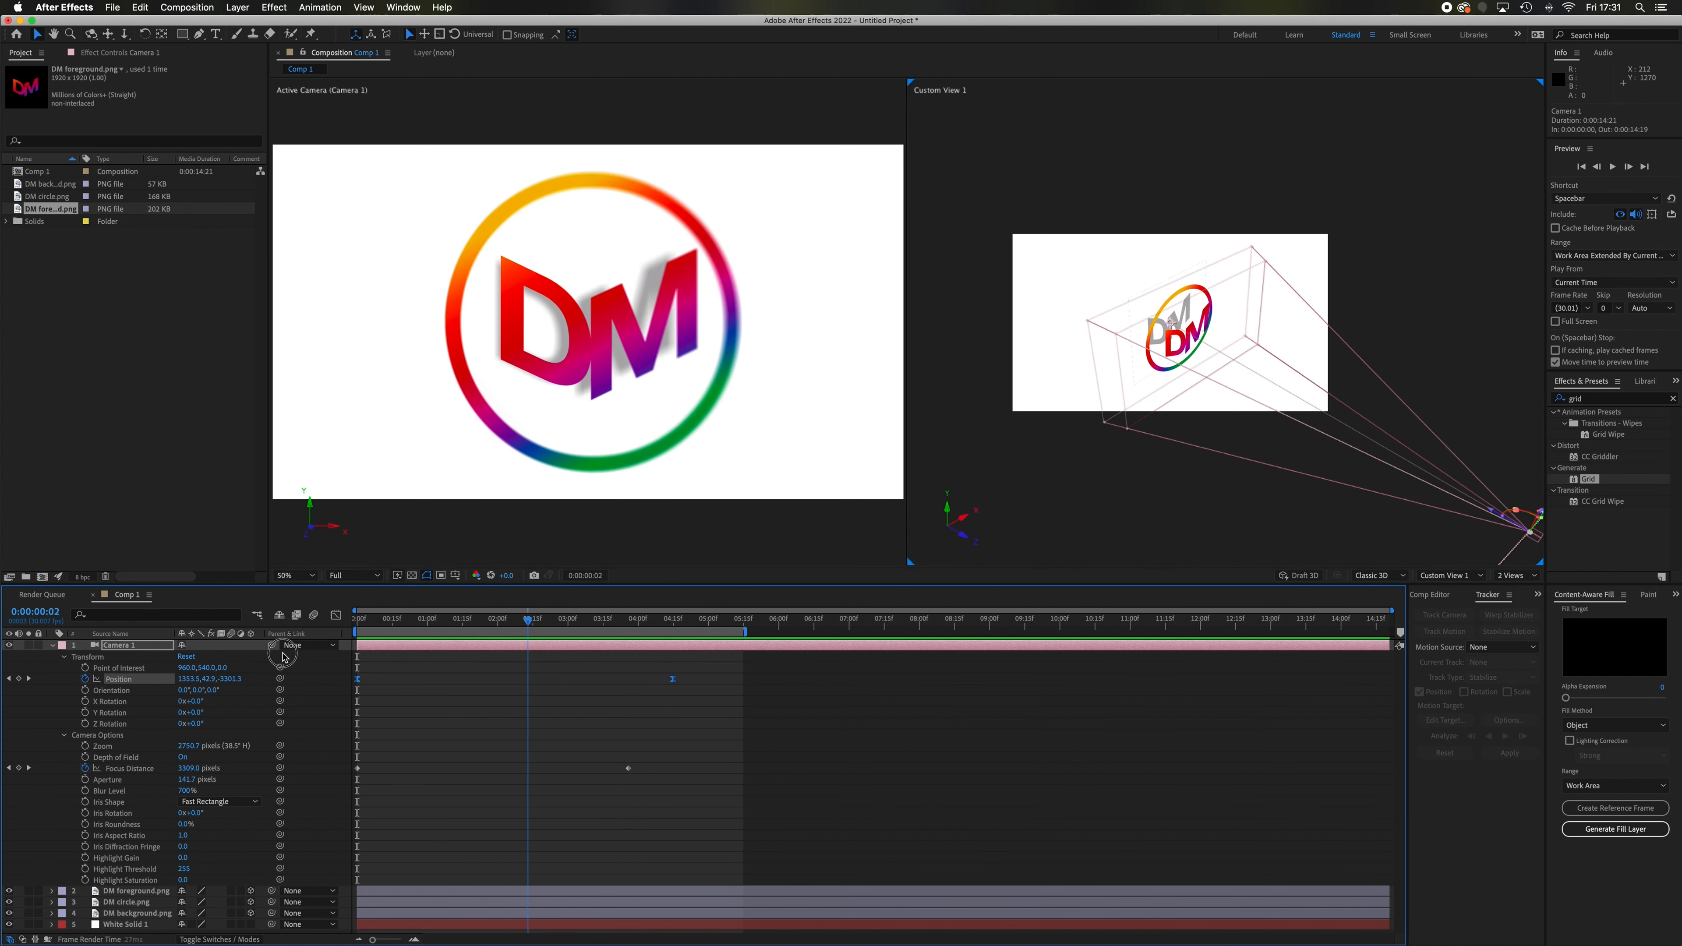
pyautogui.press('space')
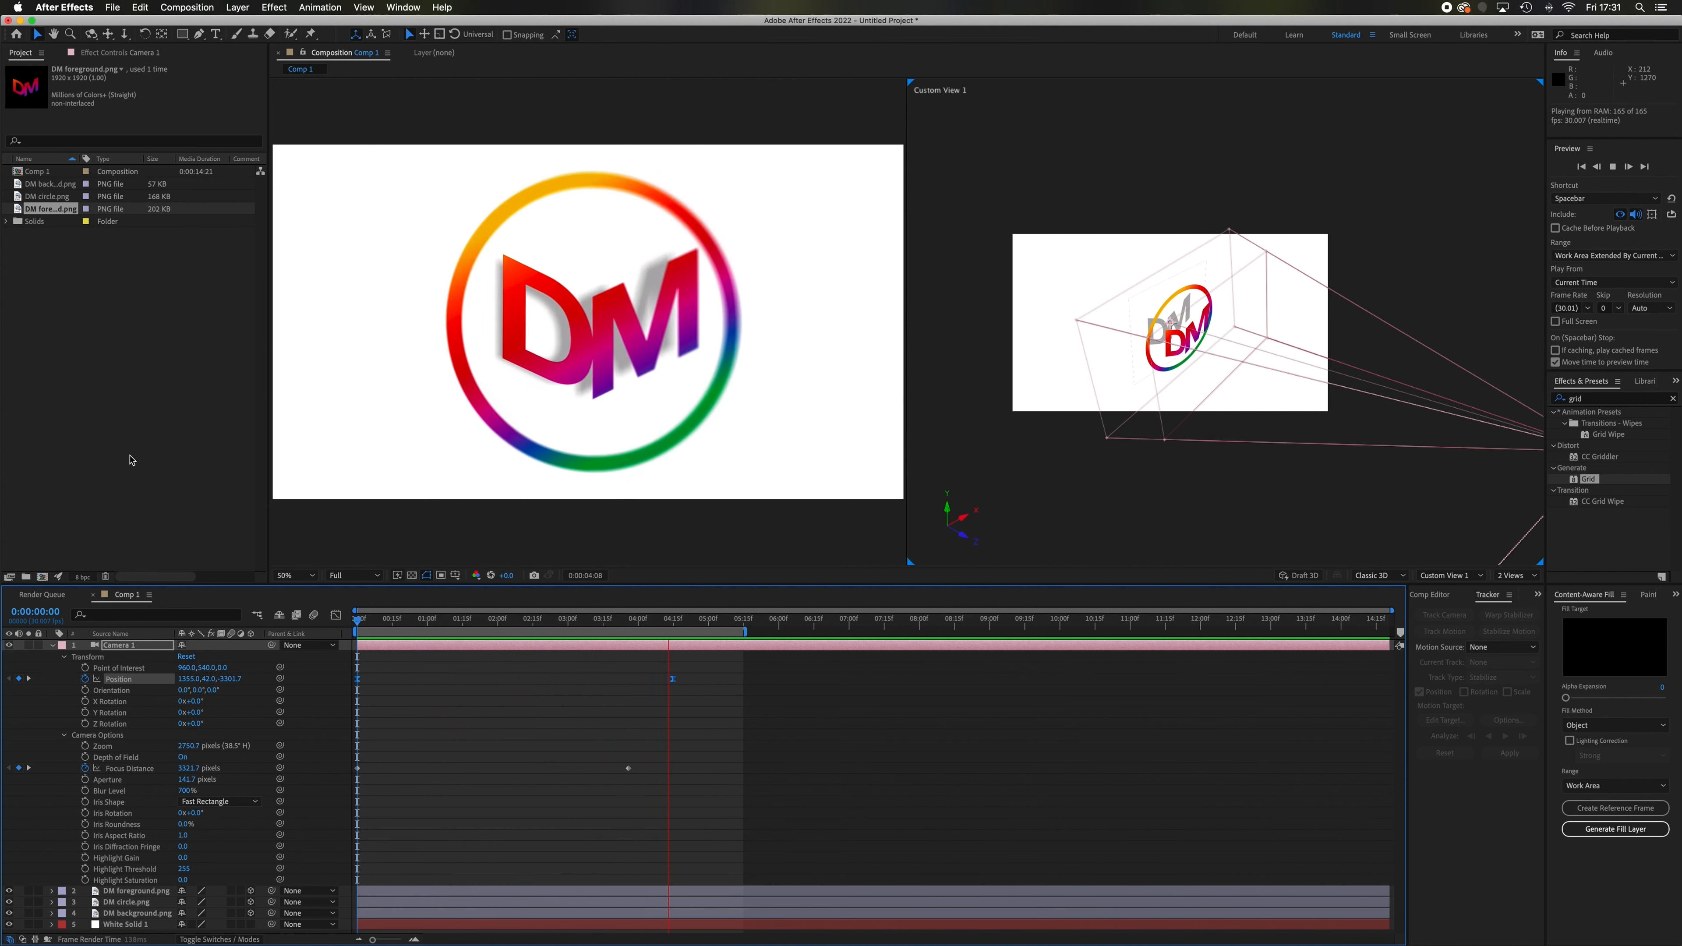
pyautogui.press('space')
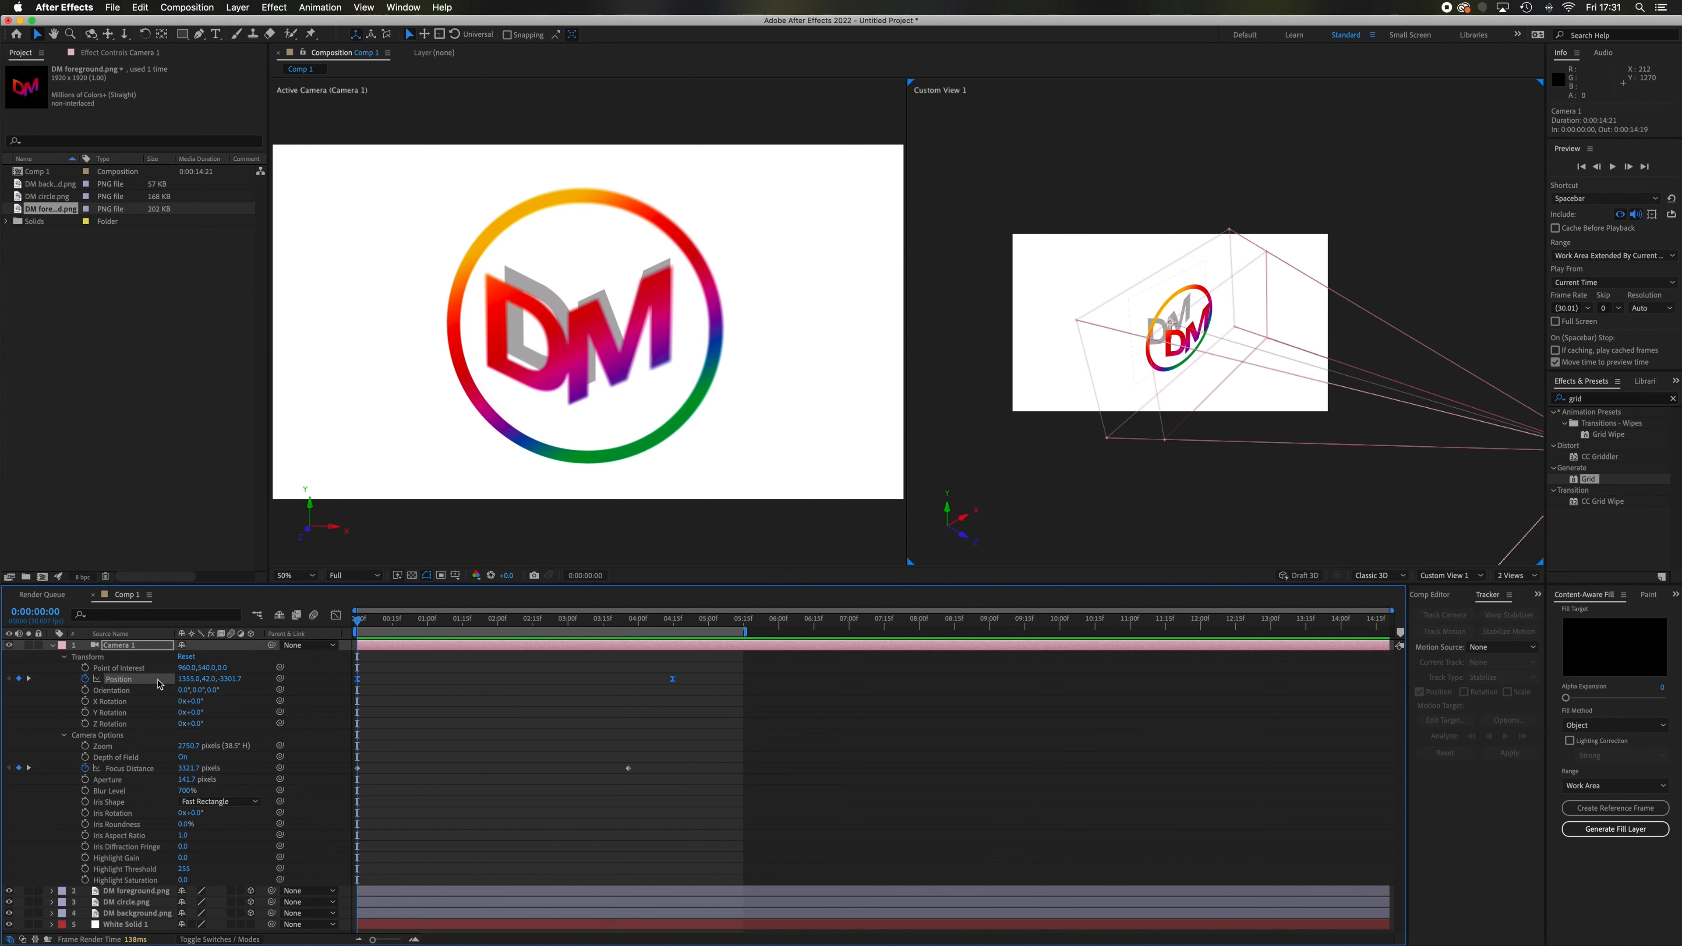
# In the speed graph, reduce the incoming influence of the camera's last Position keyframe to about 16.30% and play the preview
pyautogui.click(335, 615)
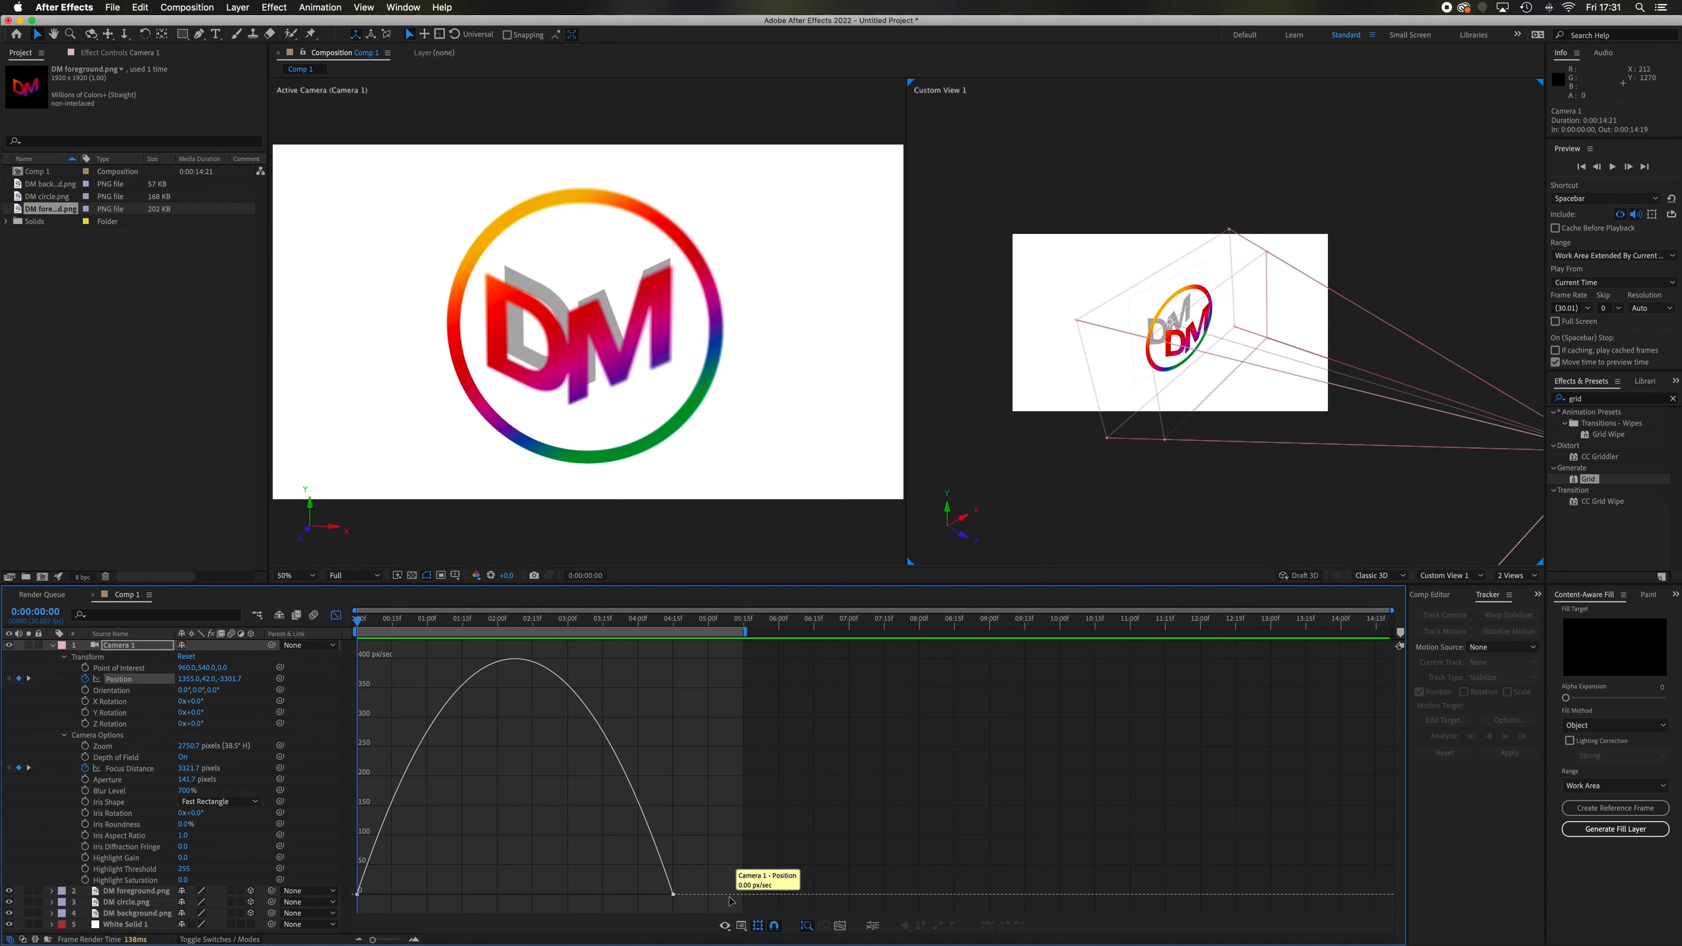
pyautogui.click(673, 894)
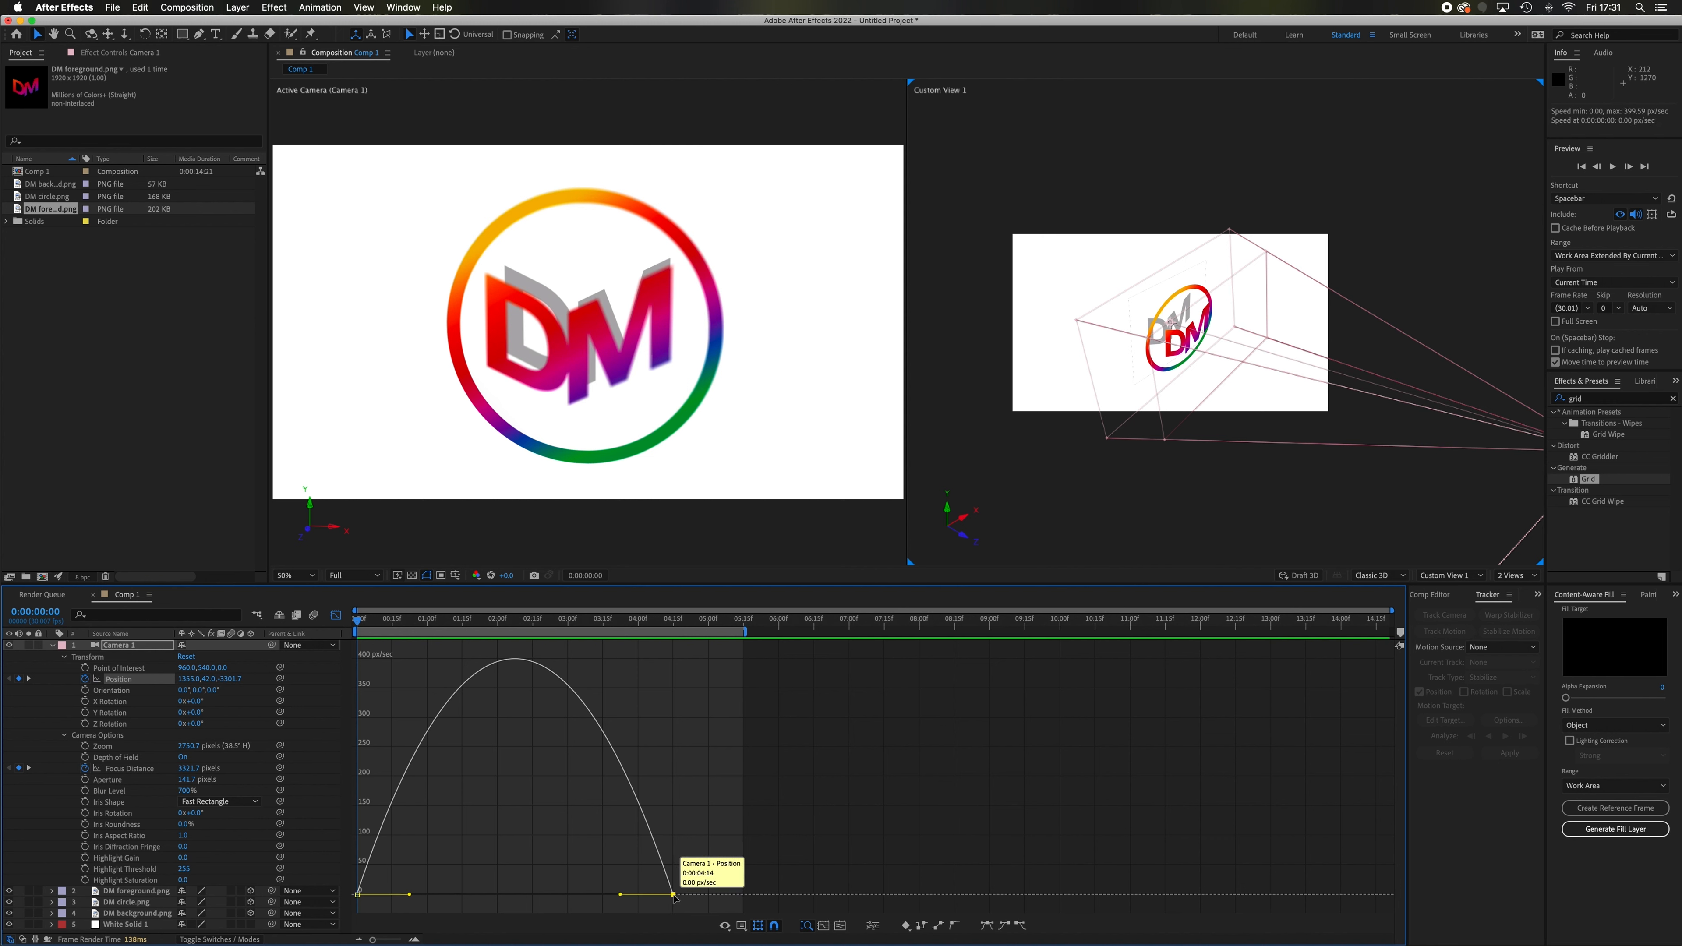
pyautogui.moveTo(621, 896); pyautogui.dragTo(648, 899)
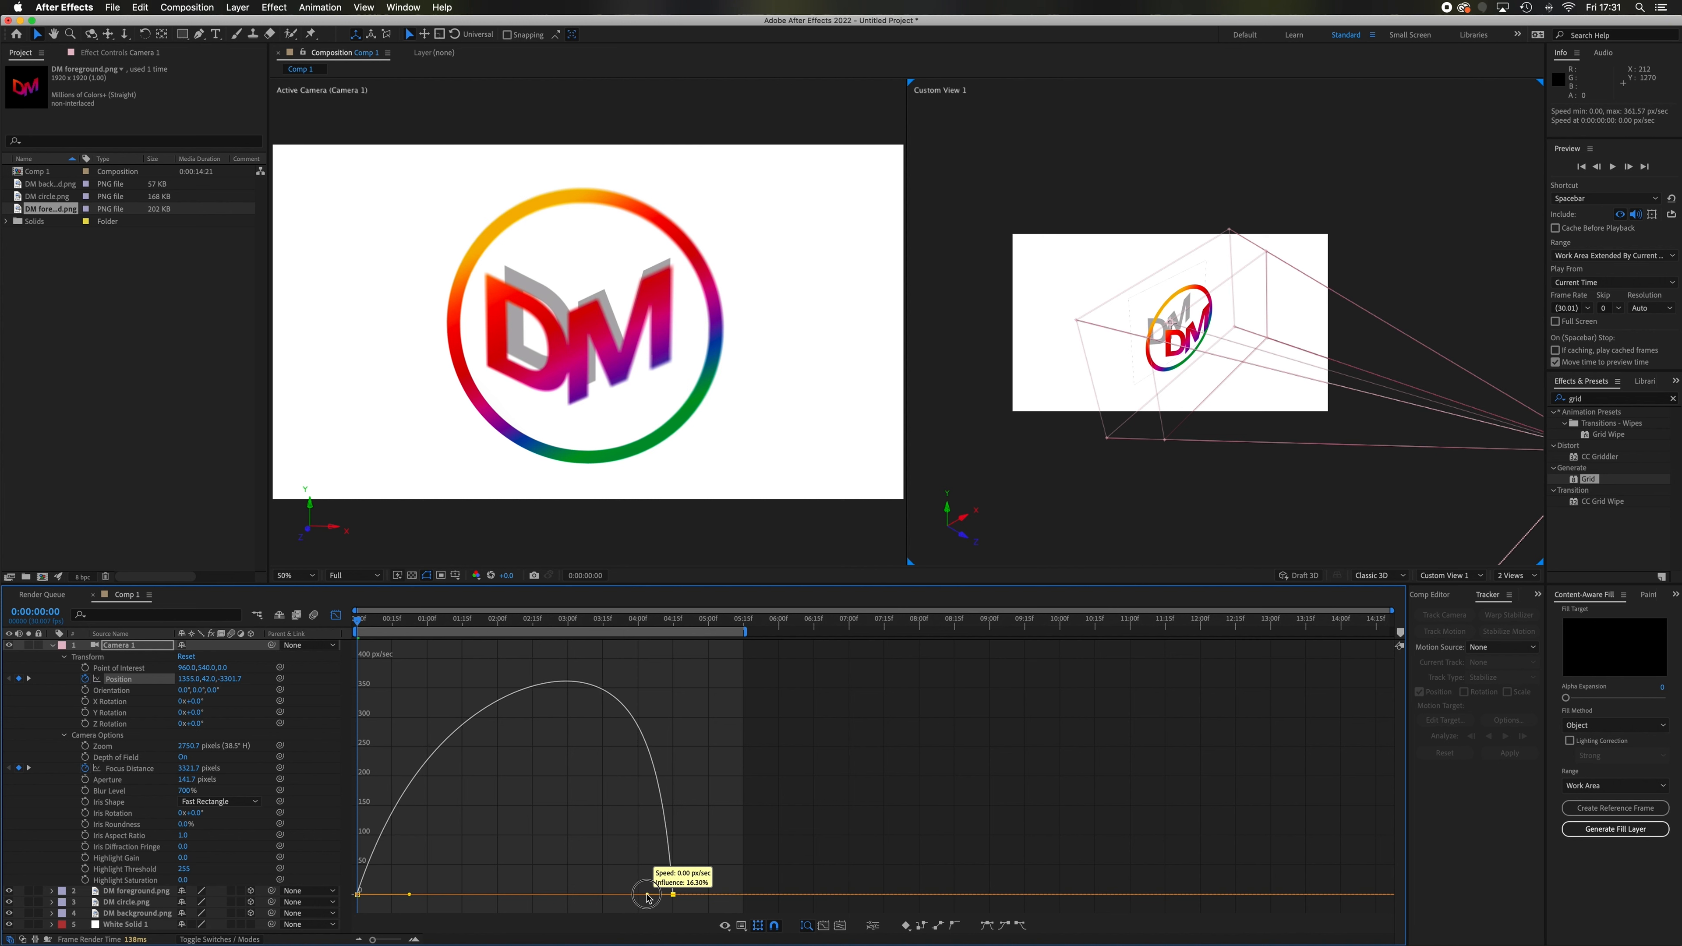
pyautogui.moveTo(649, 898); pyautogui.dragTo(648, 899)
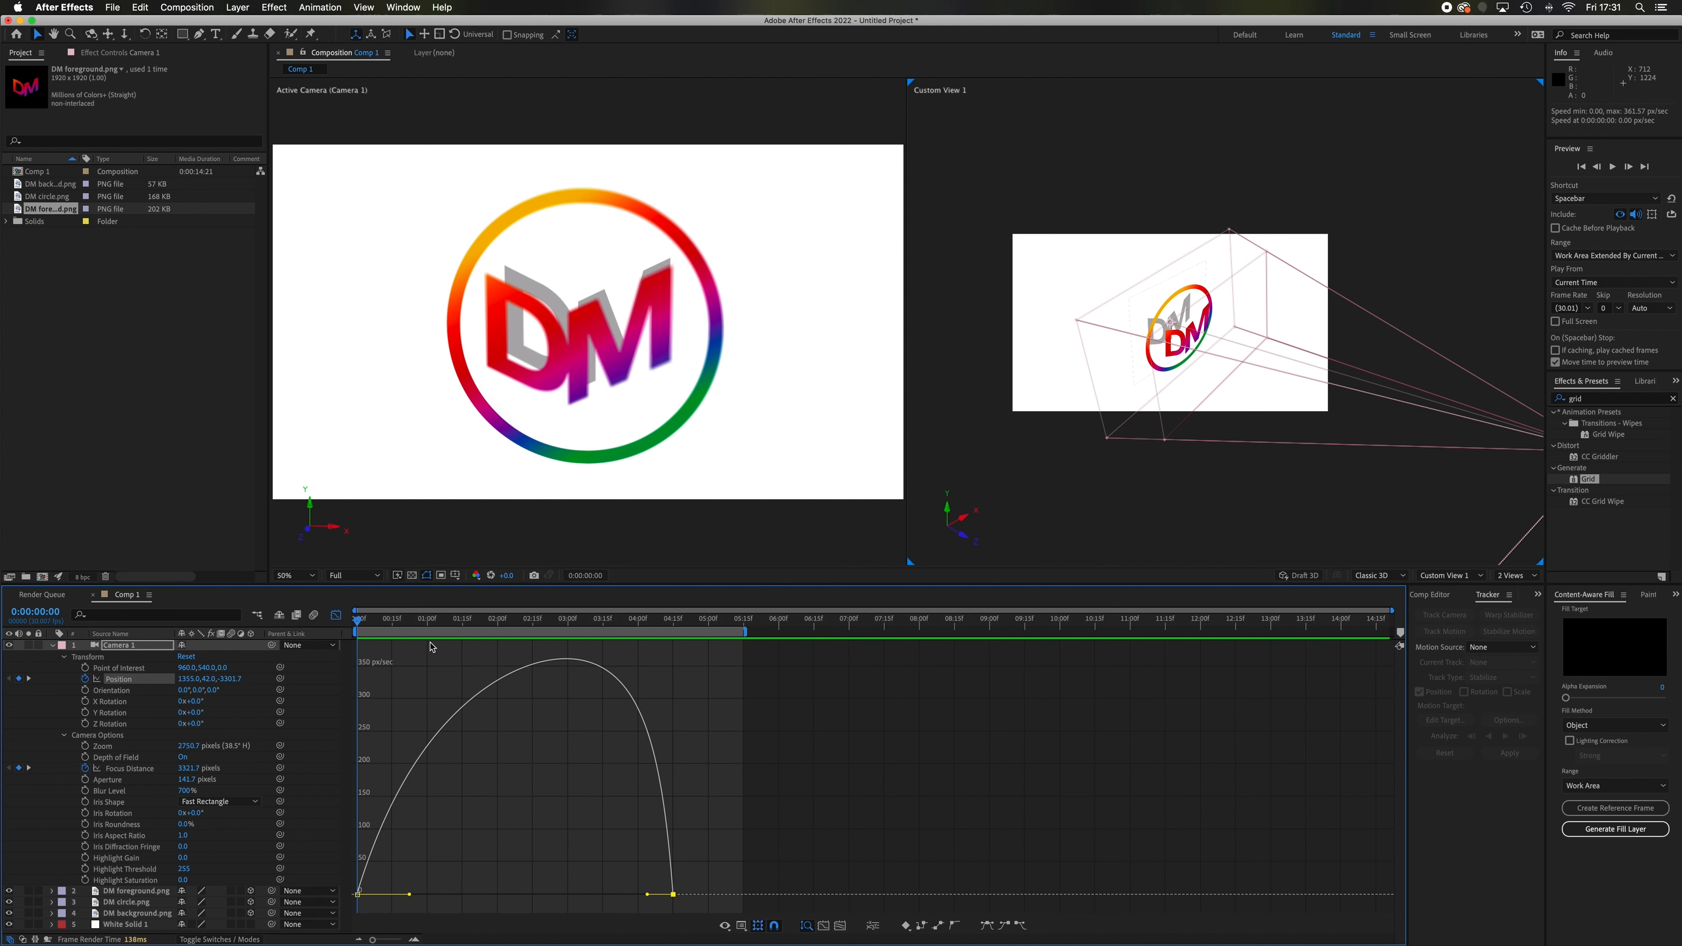
pyautogui.press('space')
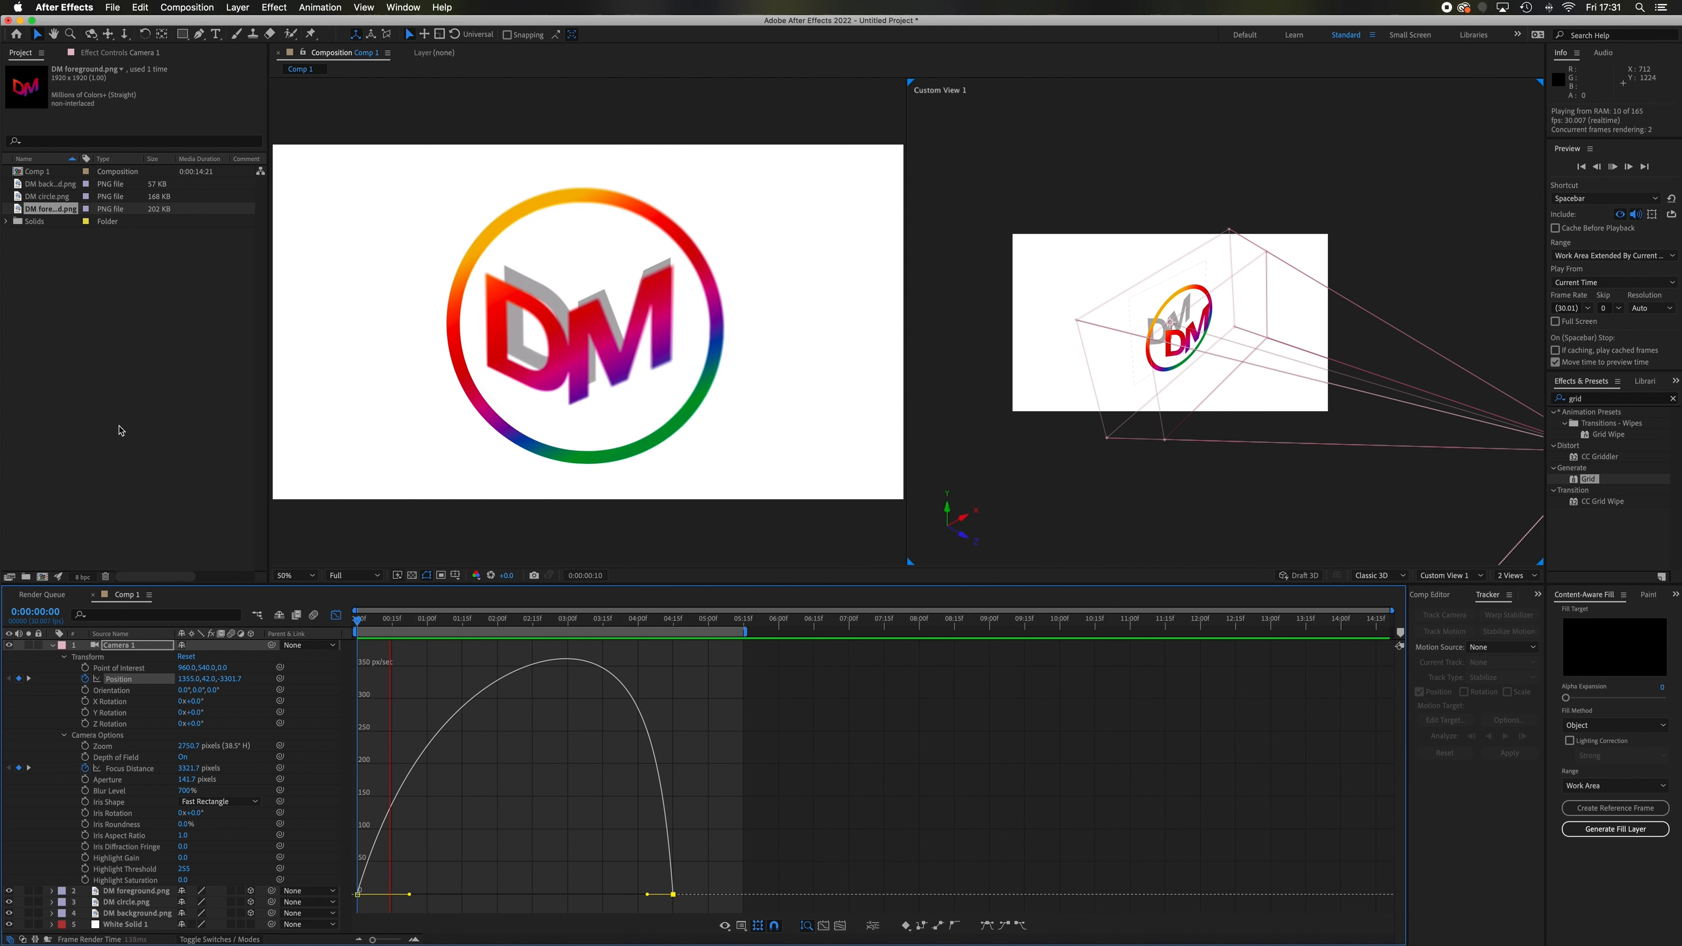